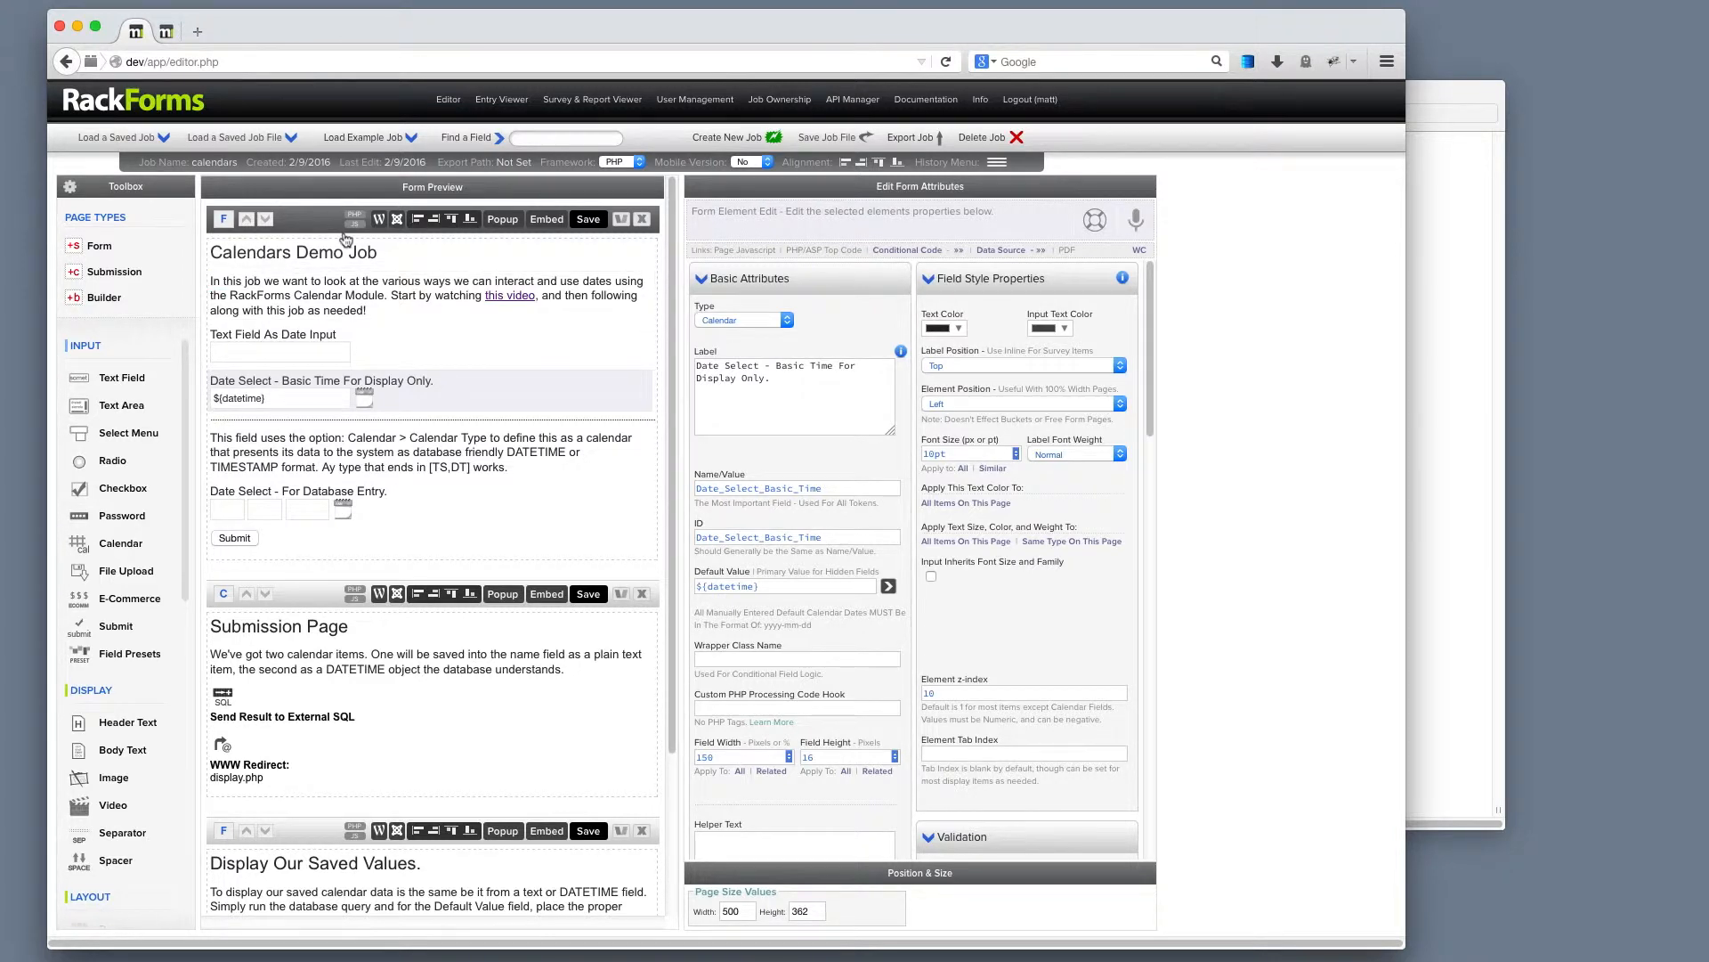
Step: Inspect the attributes of the three date fields on the Calendars Demo Job page, including the database entry field's Calendar Type and arguments
{"action": "left_click", "coordinate": [454, 340]}
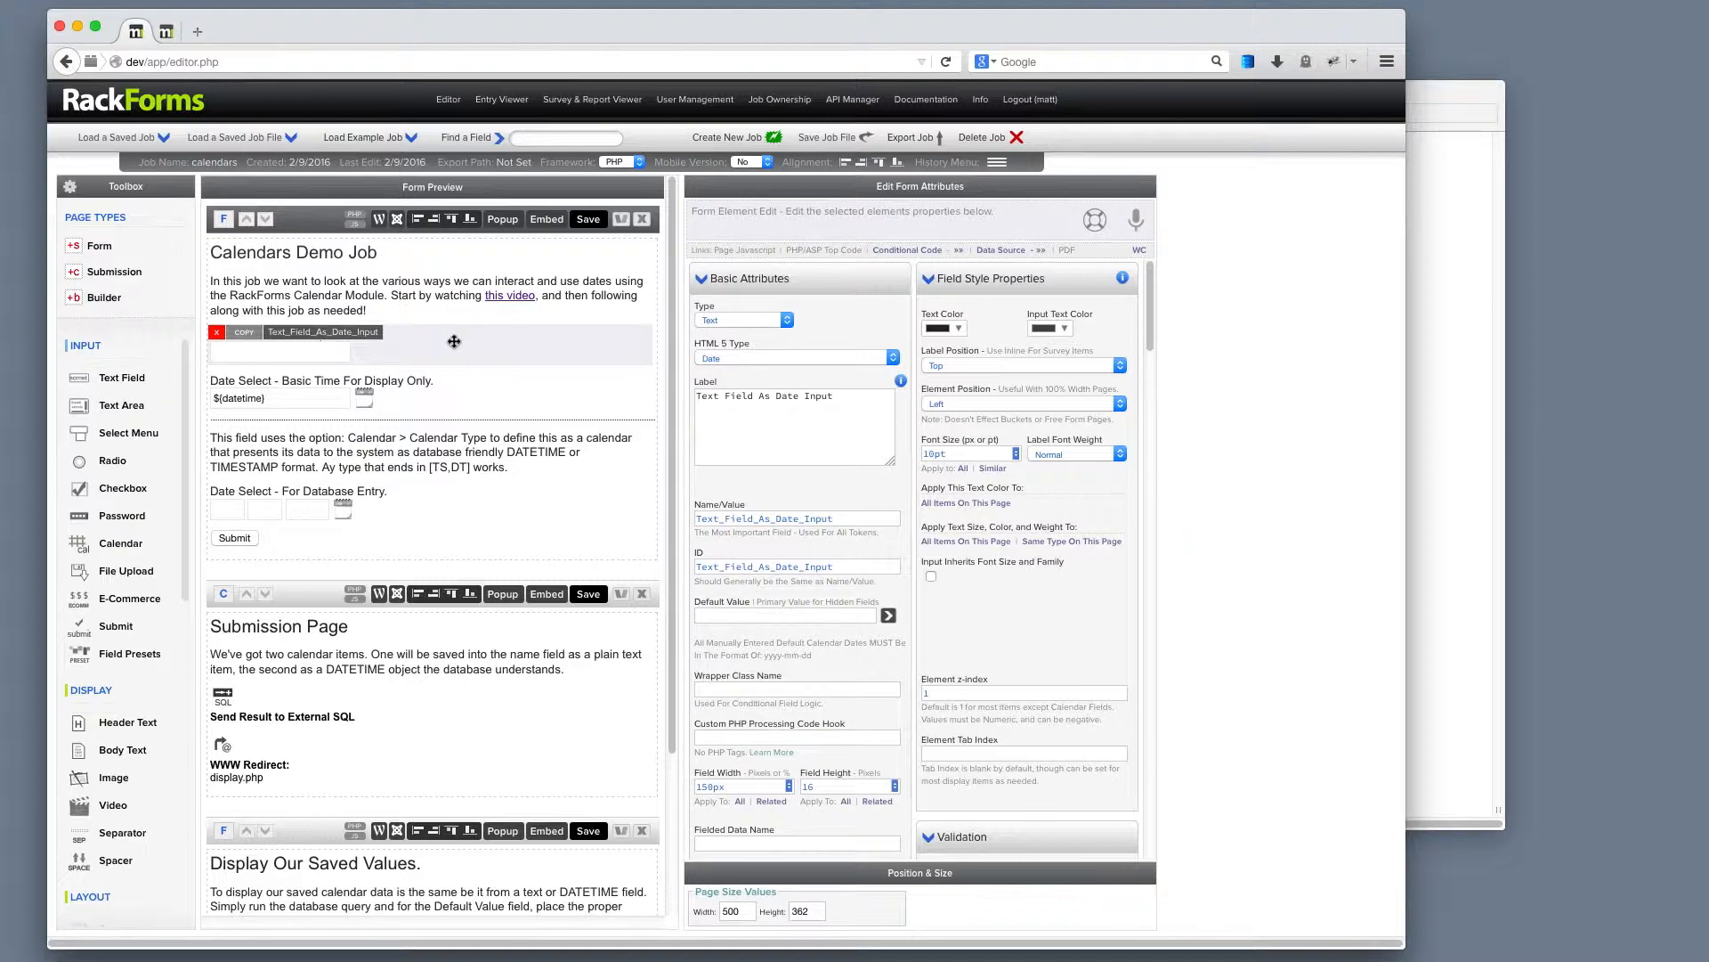
{"action": "left_click", "coordinate": [433, 393]}
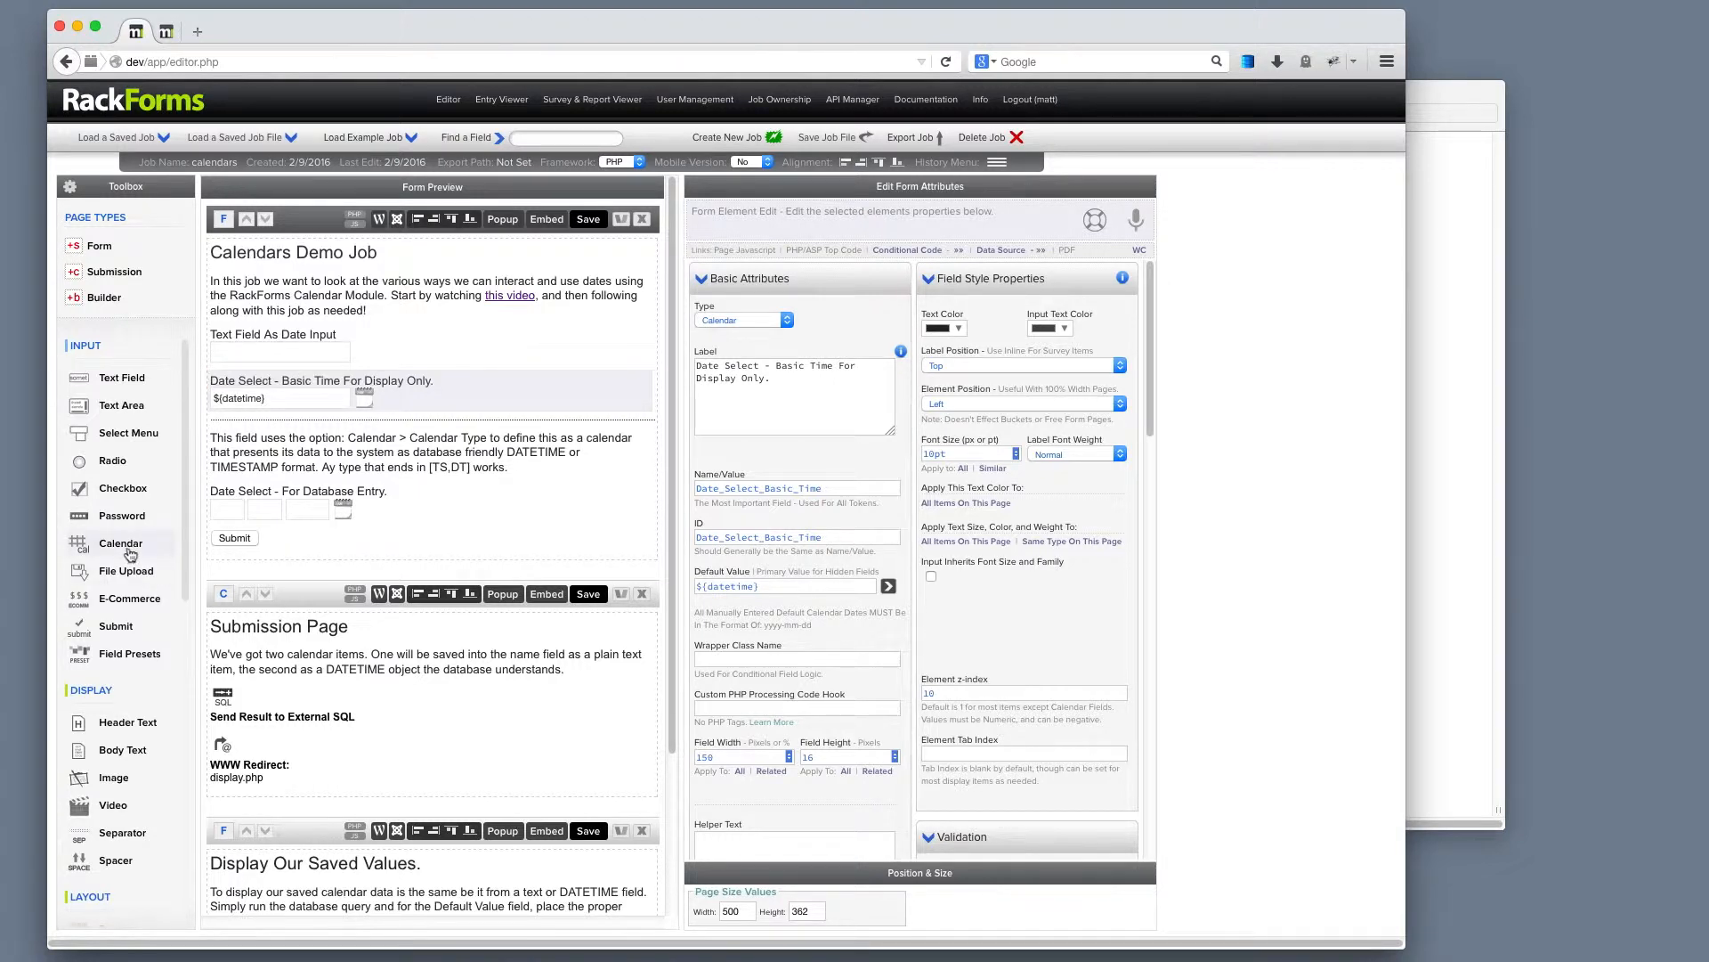
{"action": "left_click", "coordinate": [423, 511]}
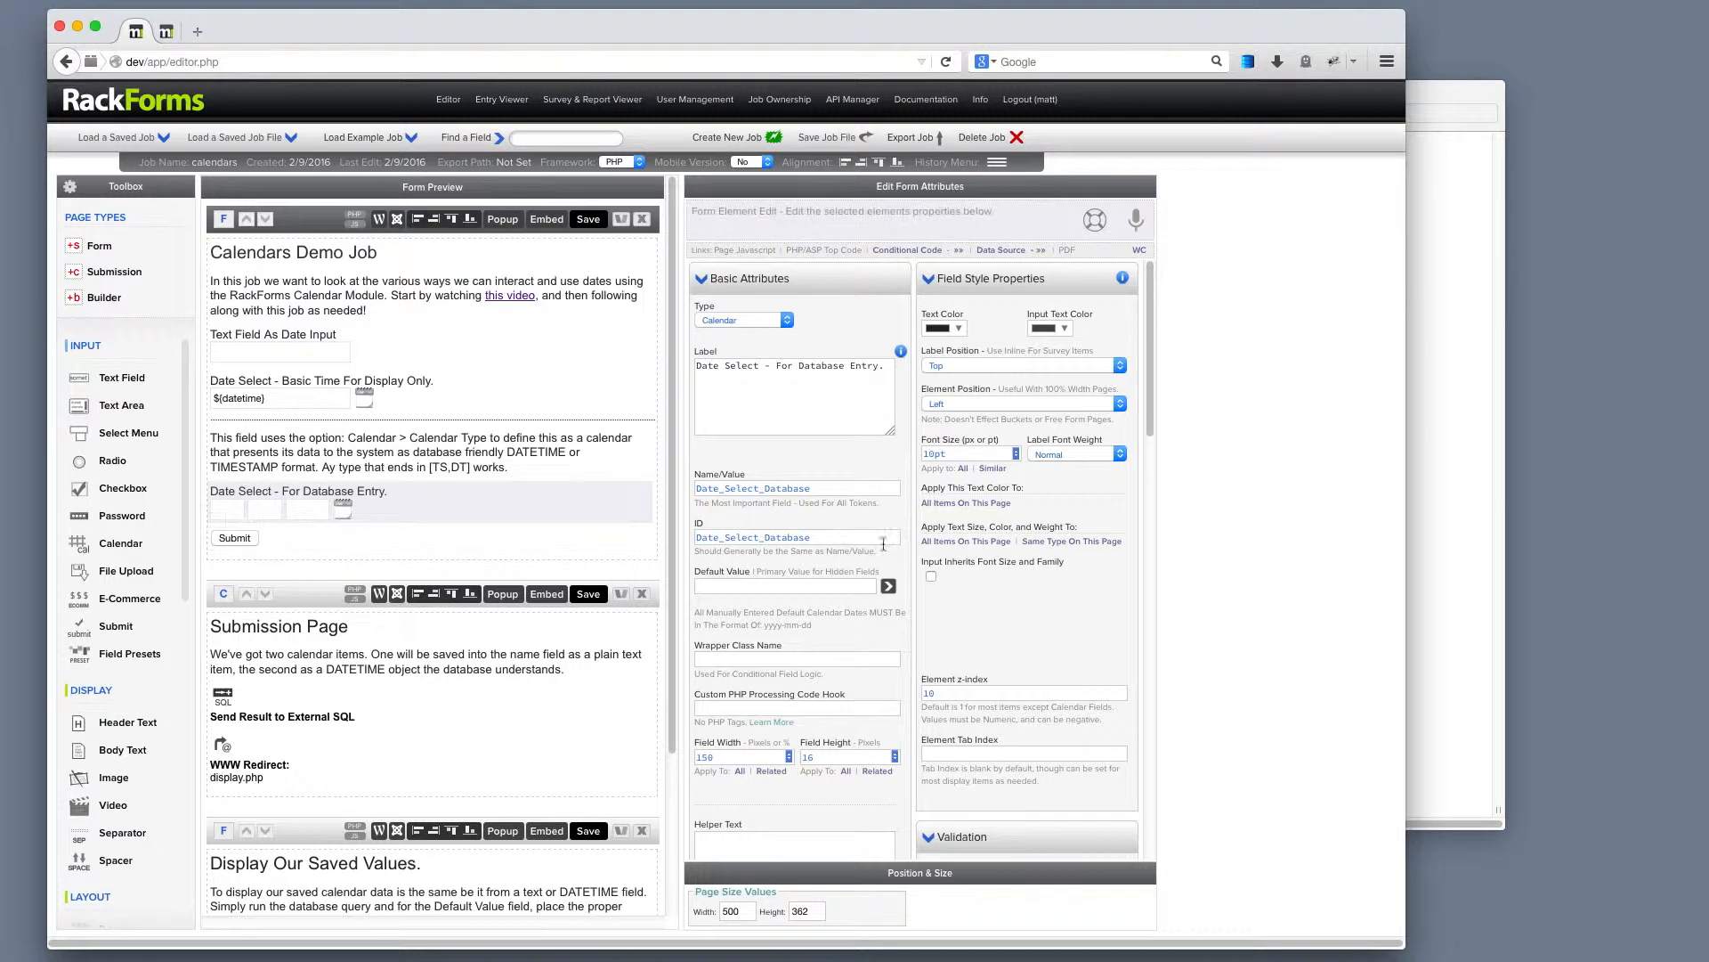
{"action": "scroll", "coordinate": [875, 562], "scroll_direction": "down", "scroll_amount": 10}
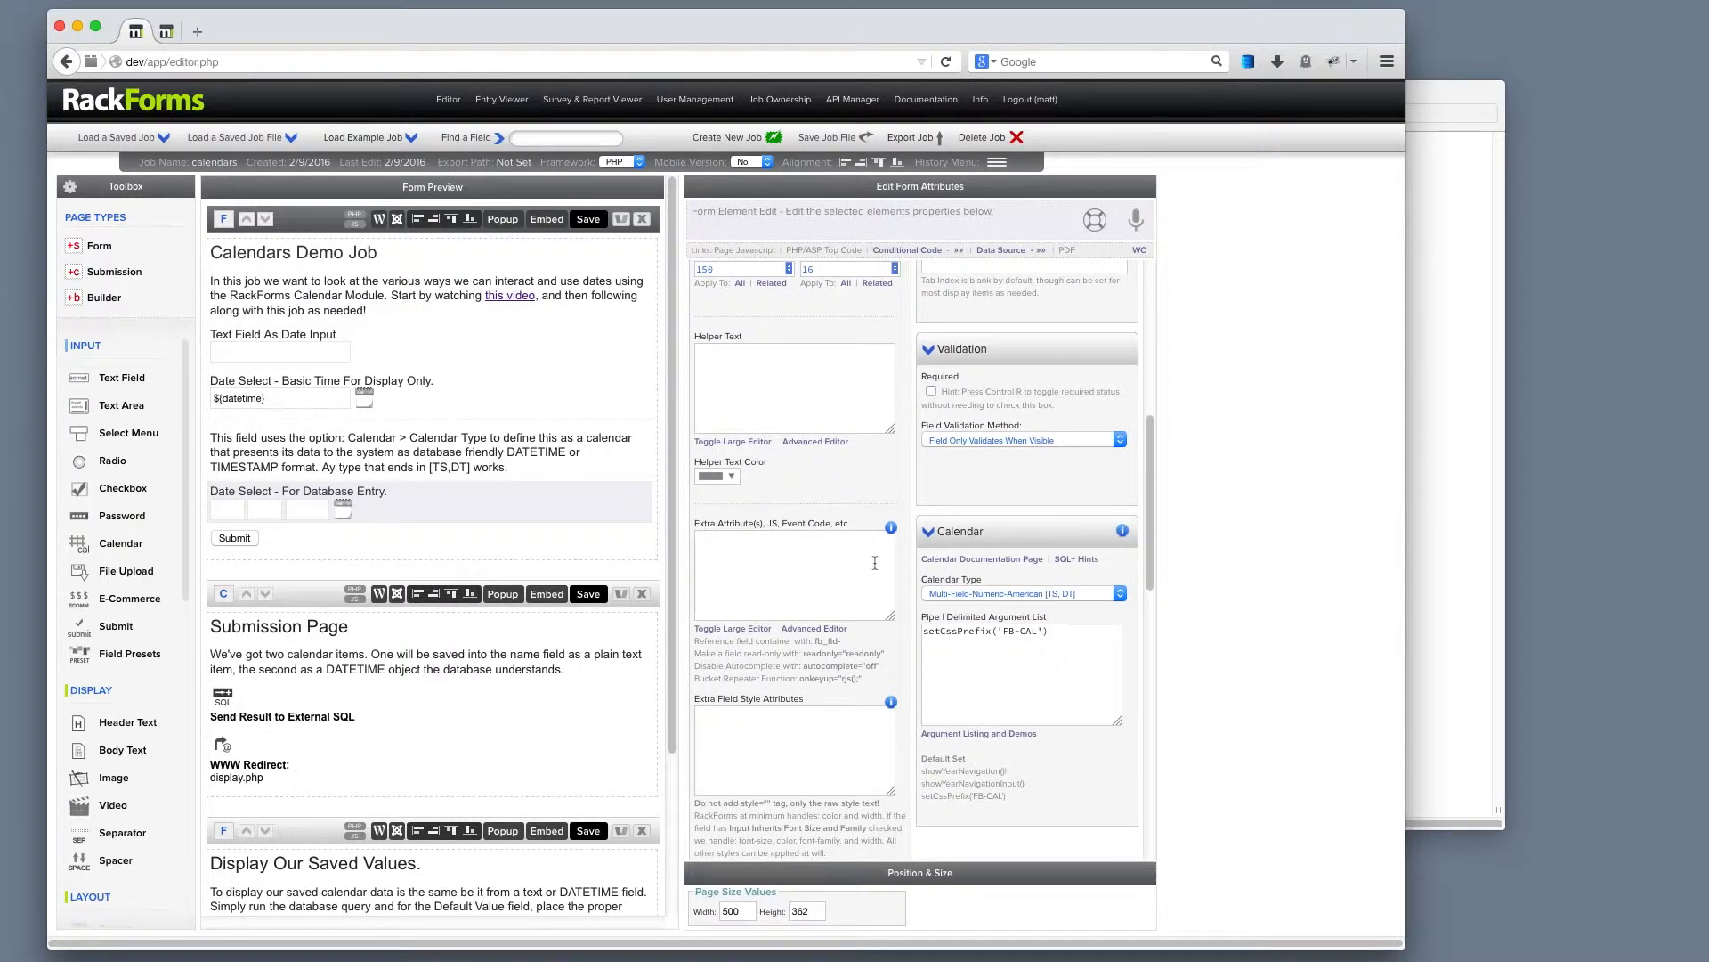
{"action": "scroll", "coordinate": [439, 721], "scroll_direction": "down", "scroll_amount": 5}
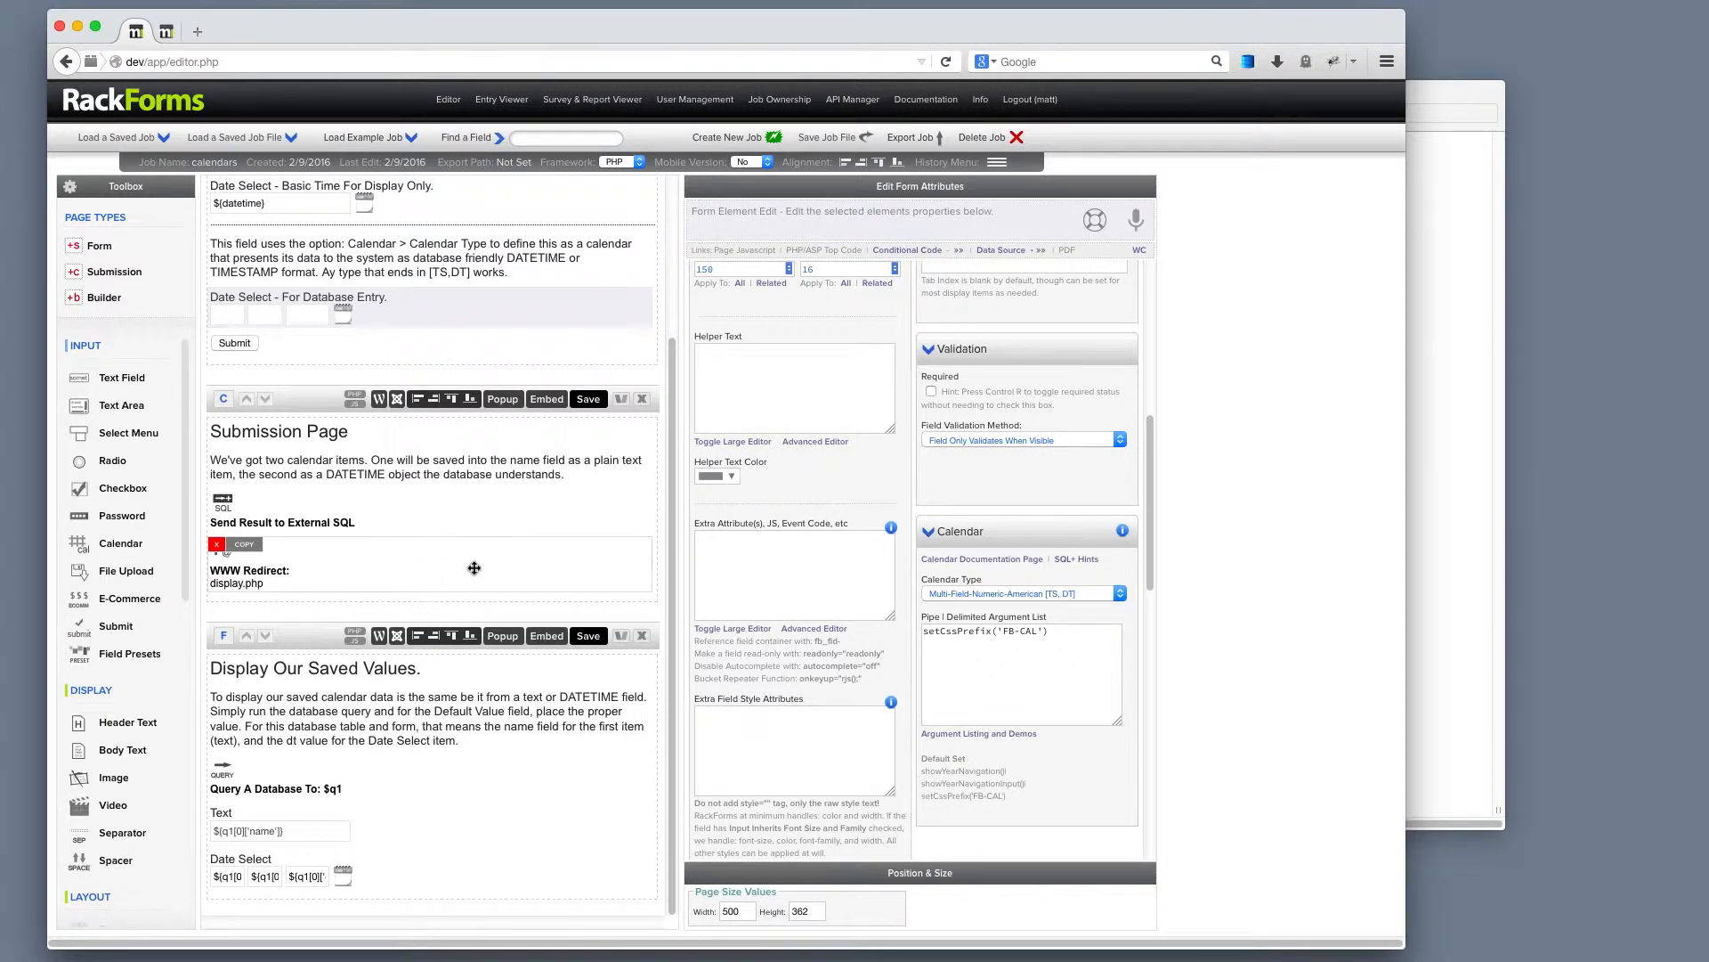
Step: Examine the Submission Page's Send Result to External SQL item, checking its insert variables and the session code run after the query
{"action": "left_click", "coordinate": [331, 516]}
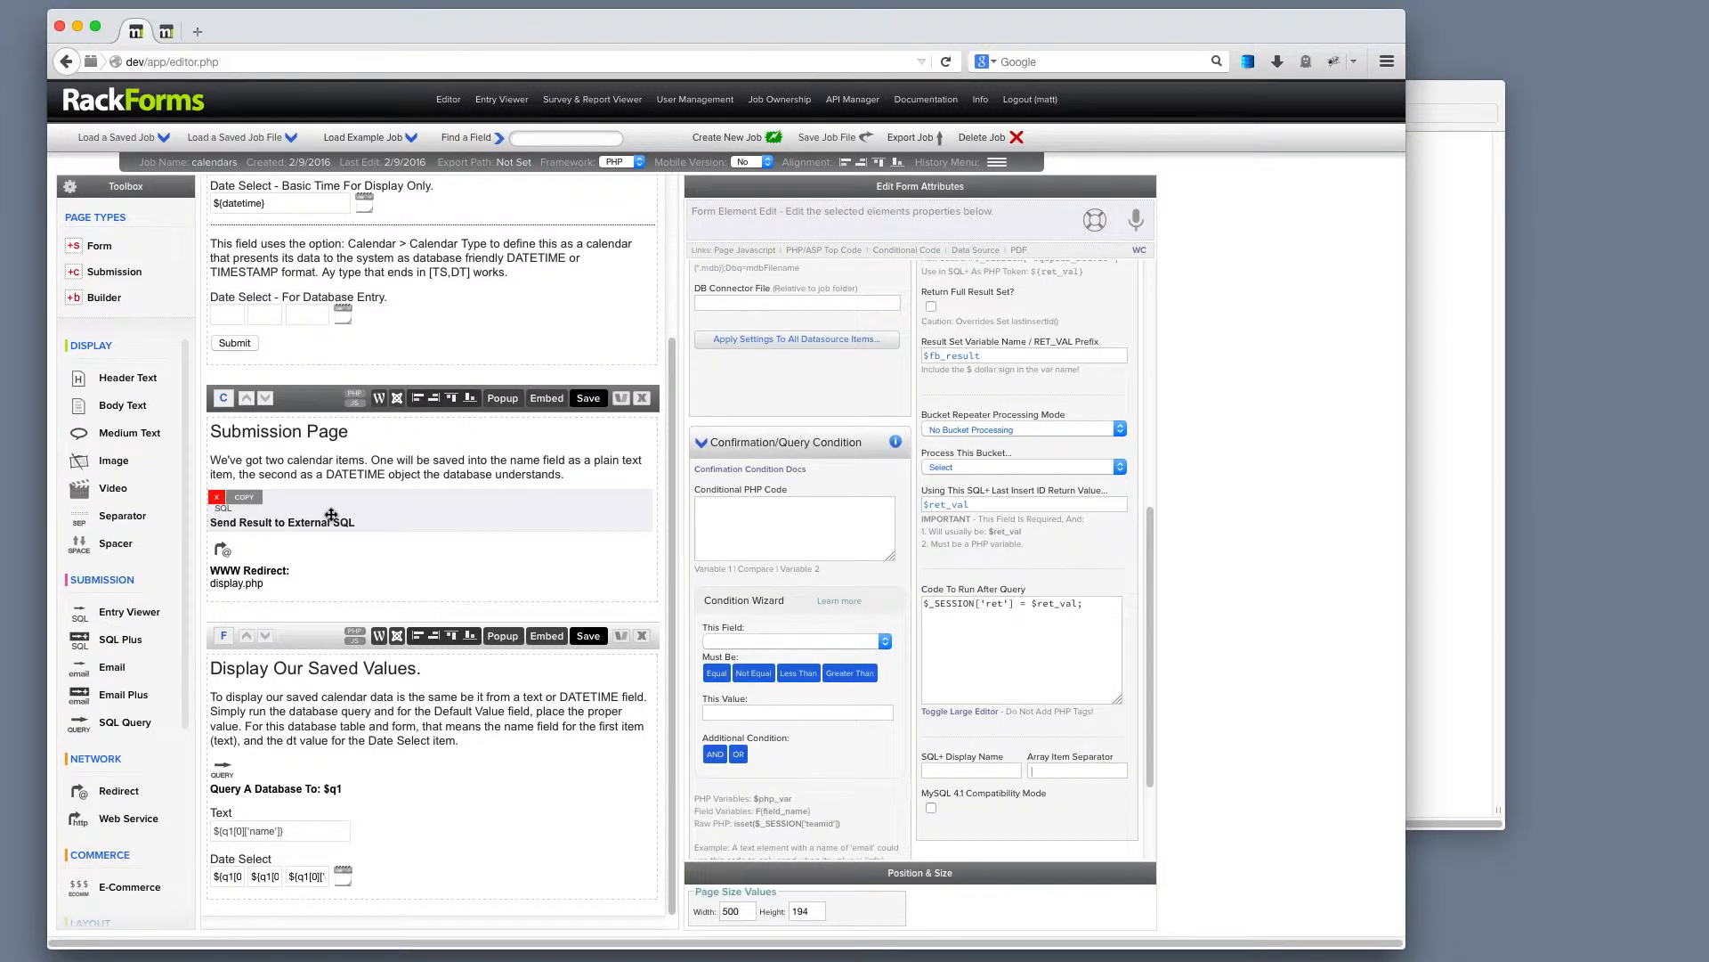
{"action": "scroll", "coordinate": [428, 301], "scroll_direction": "up", "scroll_amount": 2}
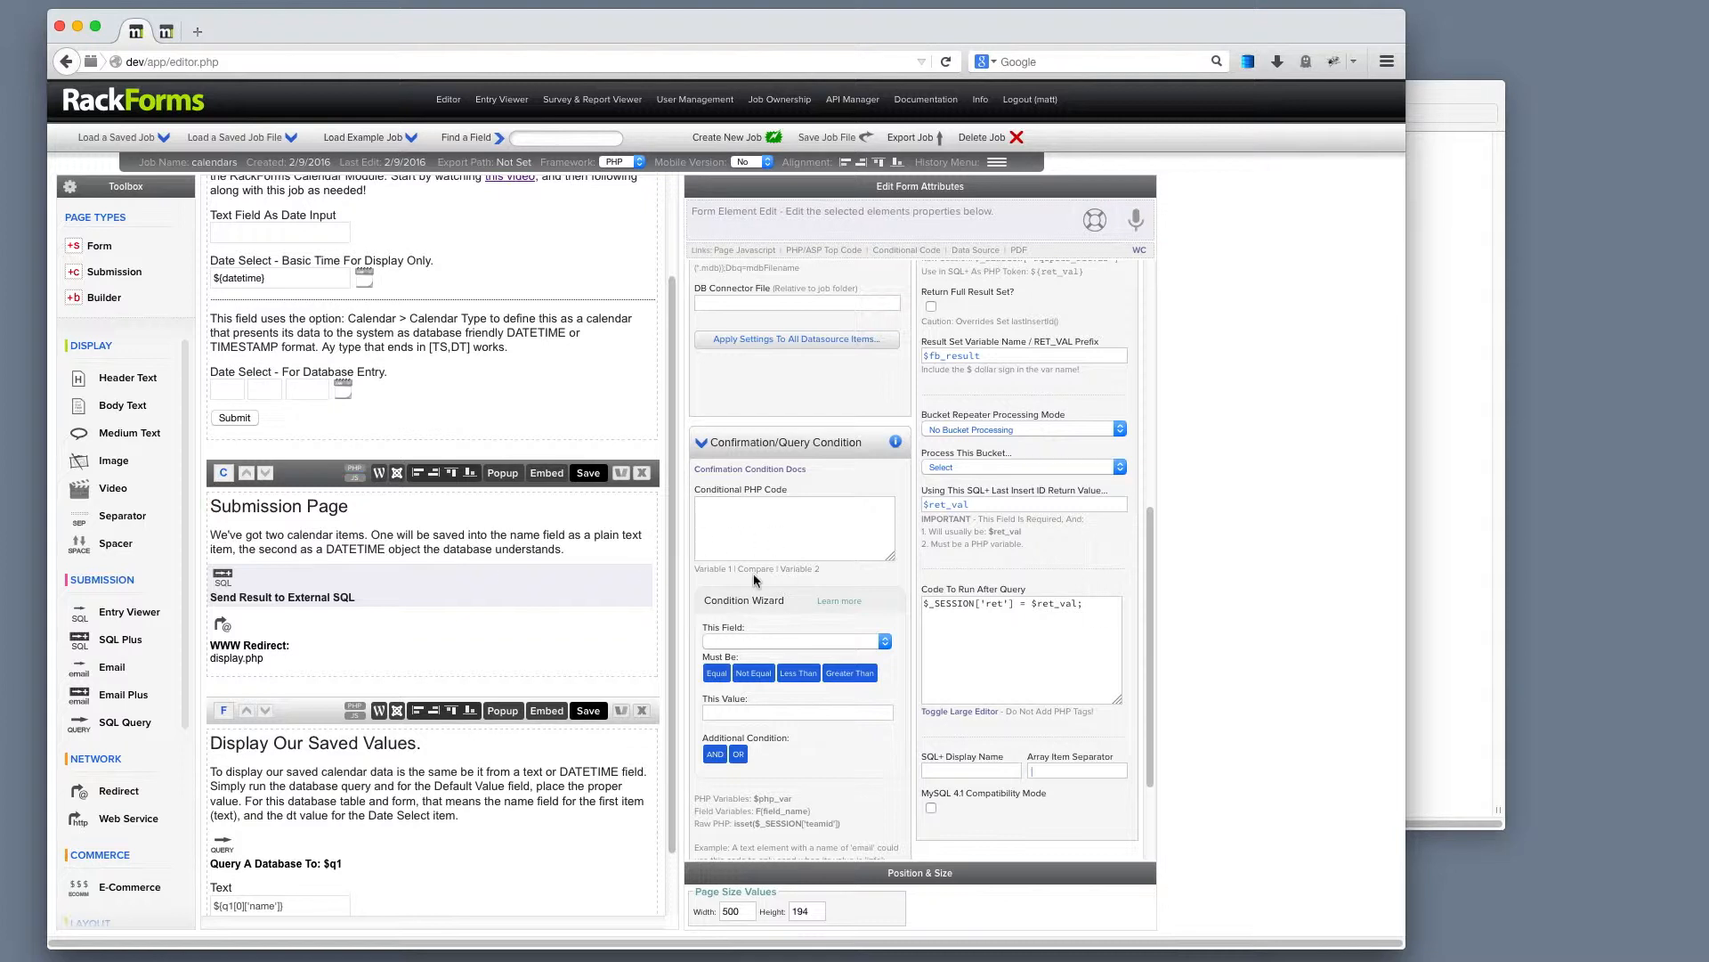
{"action": "scroll", "coordinate": [965, 527], "scroll_direction": "up", "scroll_amount": 10}
{"action": "left_click_drag", "start_coordinate": [1078, 516], "coordinate": [830, 504]}
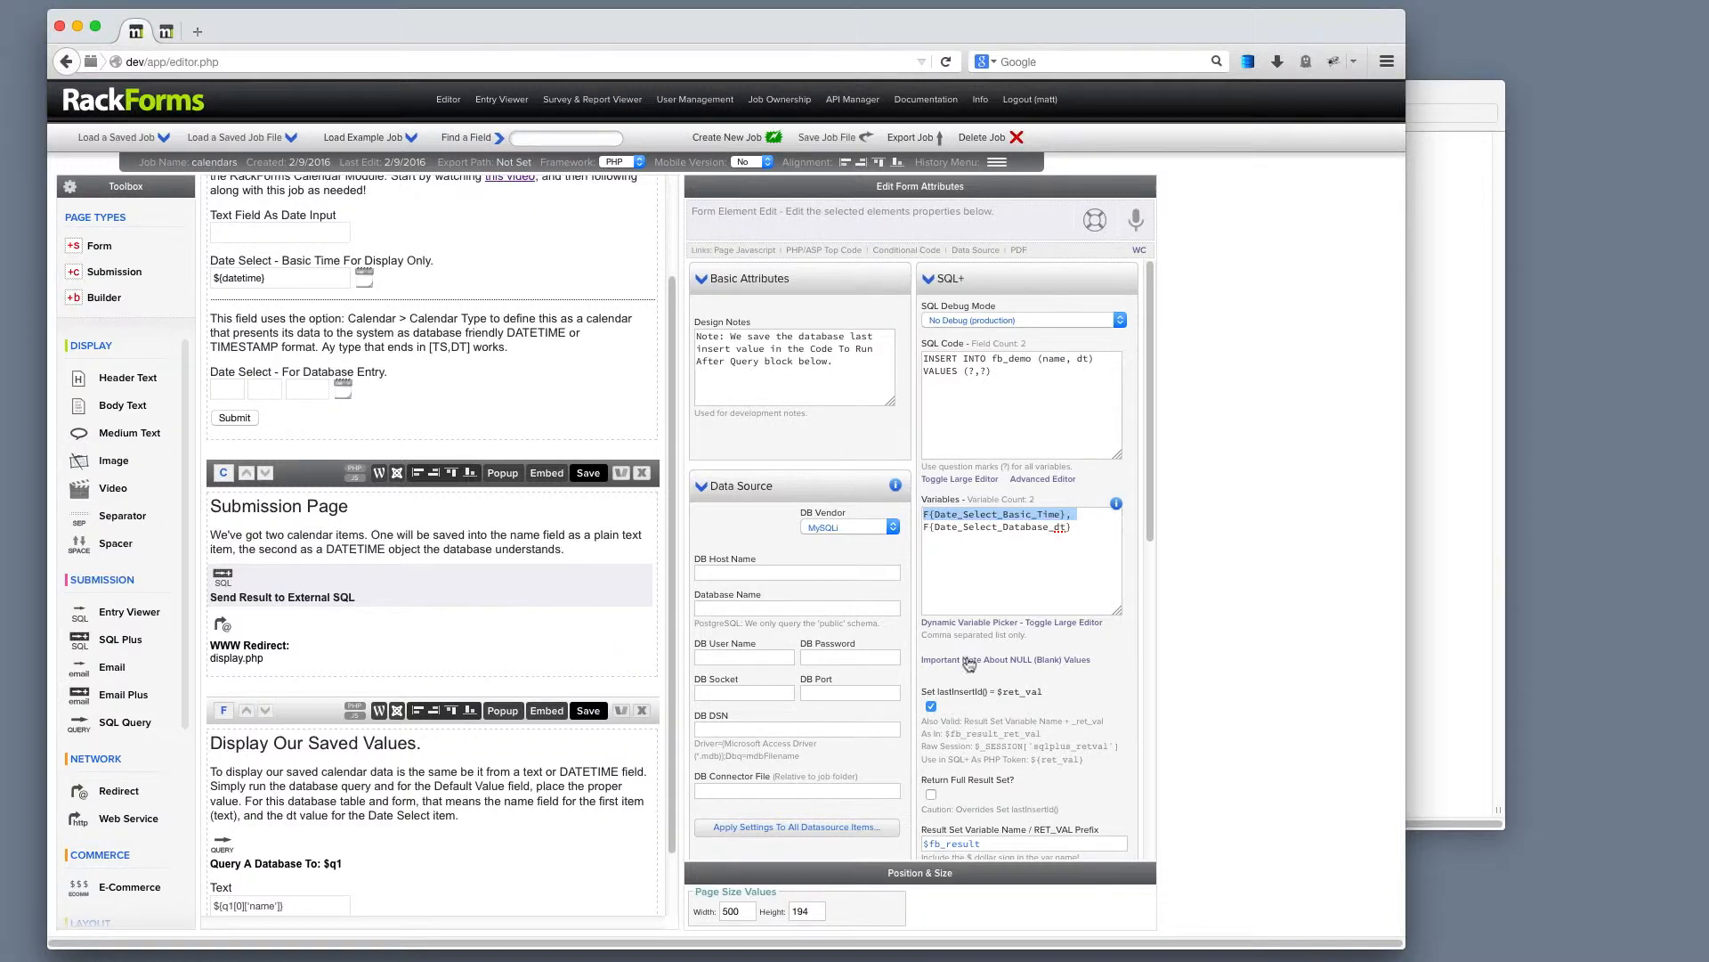
{"action": "scroll", "coordinate": [969, 663], "scroll_direction": "down", "scroll_amount": 5}
{"action": "left_click_drag", "start_coordinate": [1109, 711], "coordinate": [842, 692]}
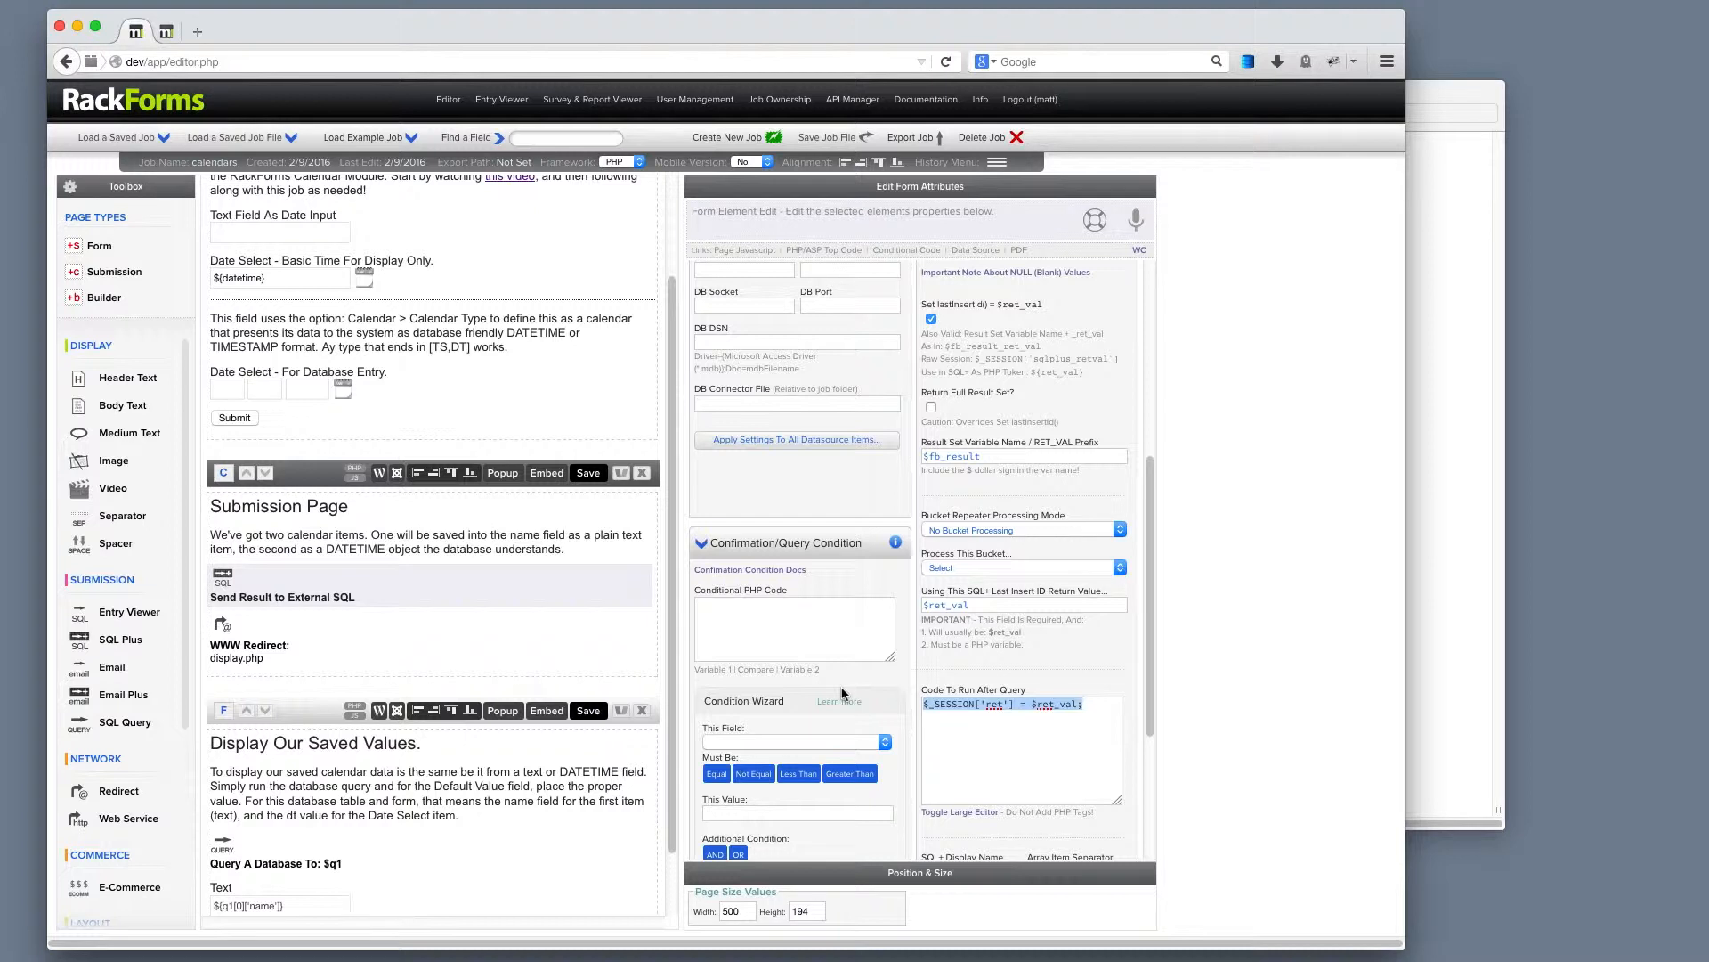
{"action": "double_click", "coordinate": [991, 703]}
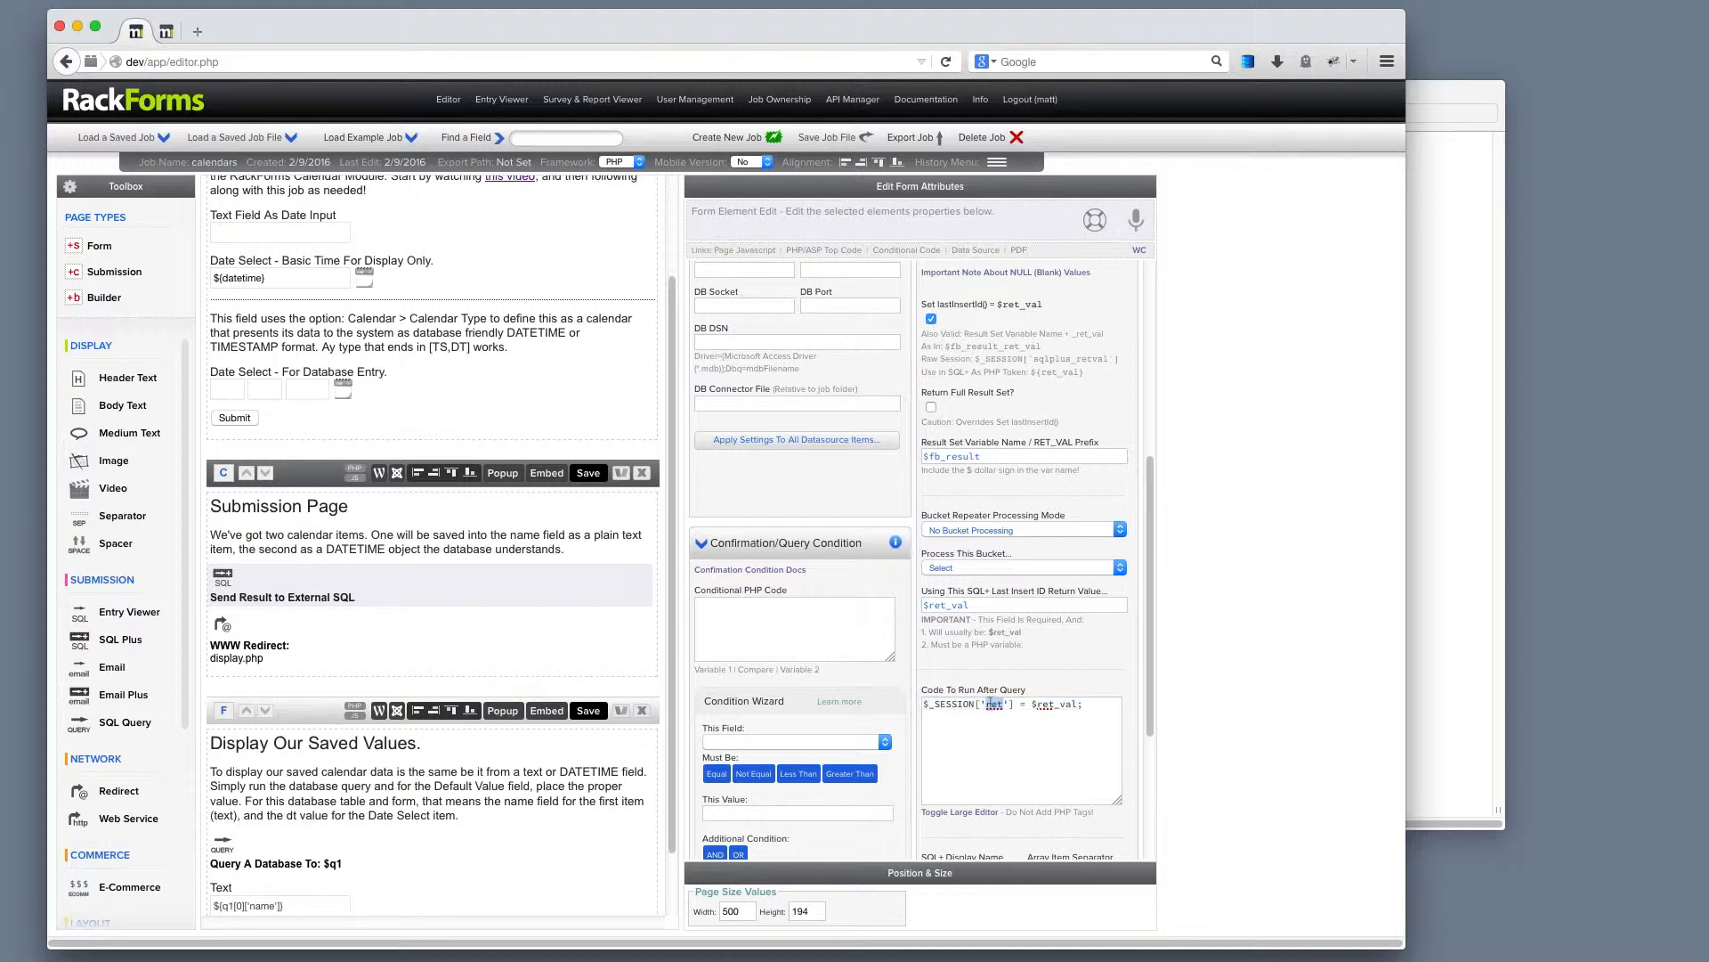
Step: Examine the SQL code of the Query A Database item on the Display Our Saved Values page
{"action": "scroll", "coordinate": [427, 783], "scroll_direction": "down", "scroll_amount": 1}
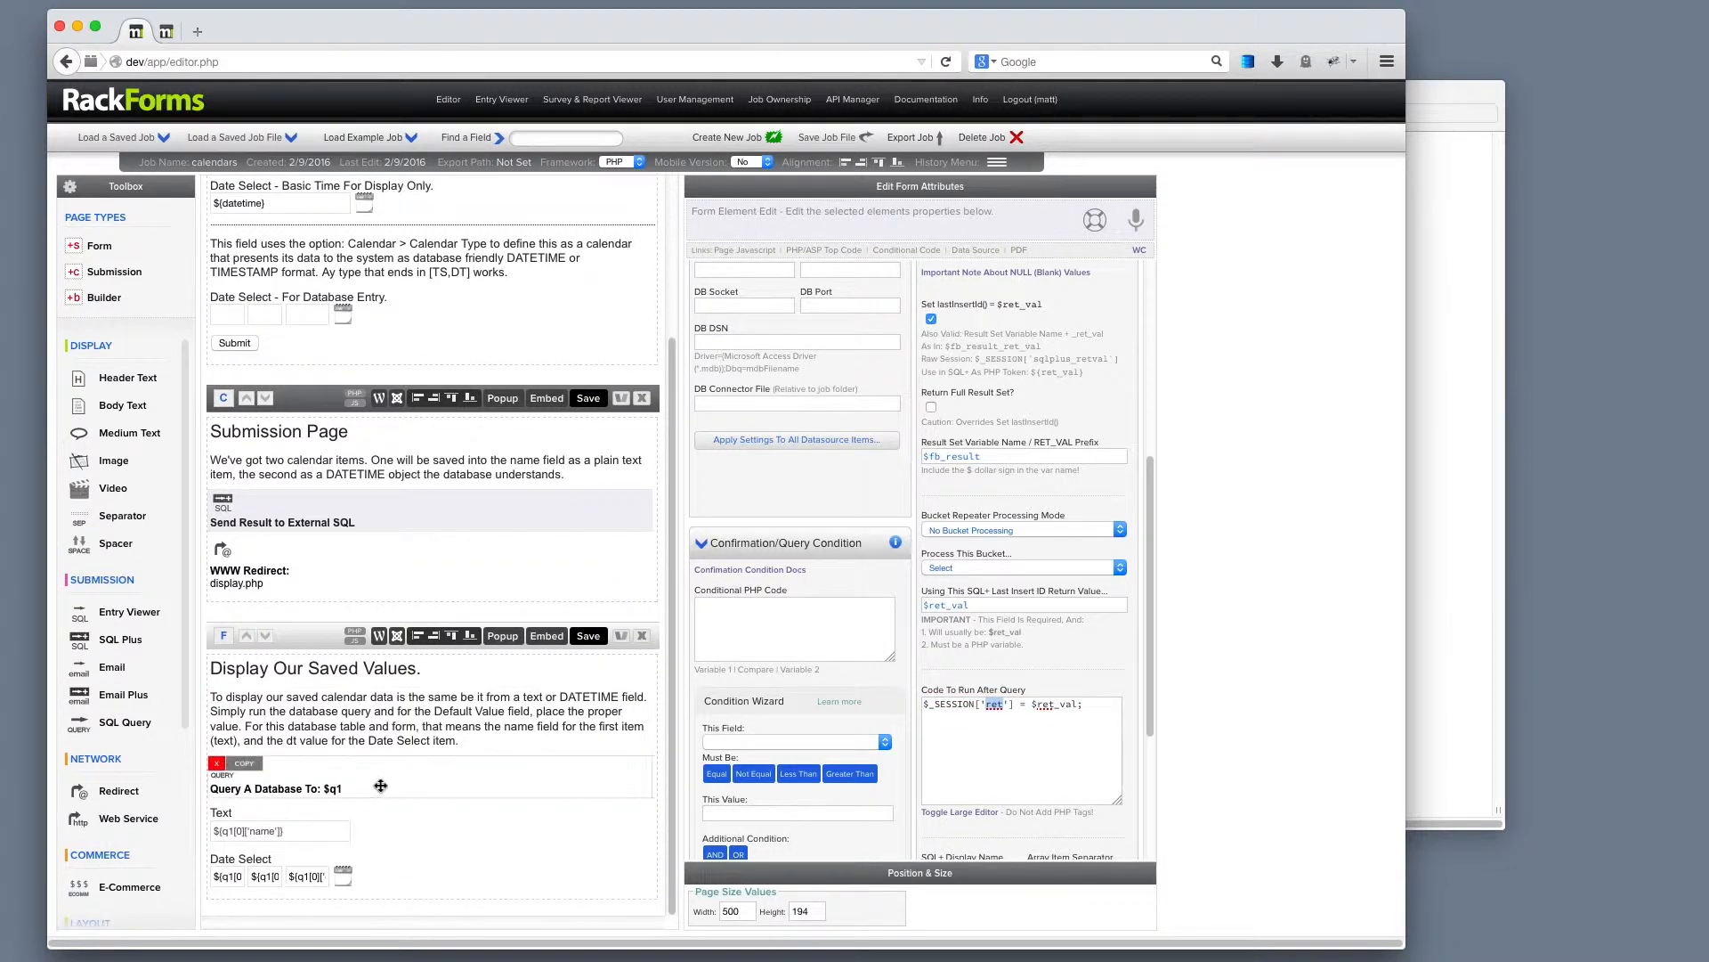
{"action": "left_click", "coordinate": [402, 792]}
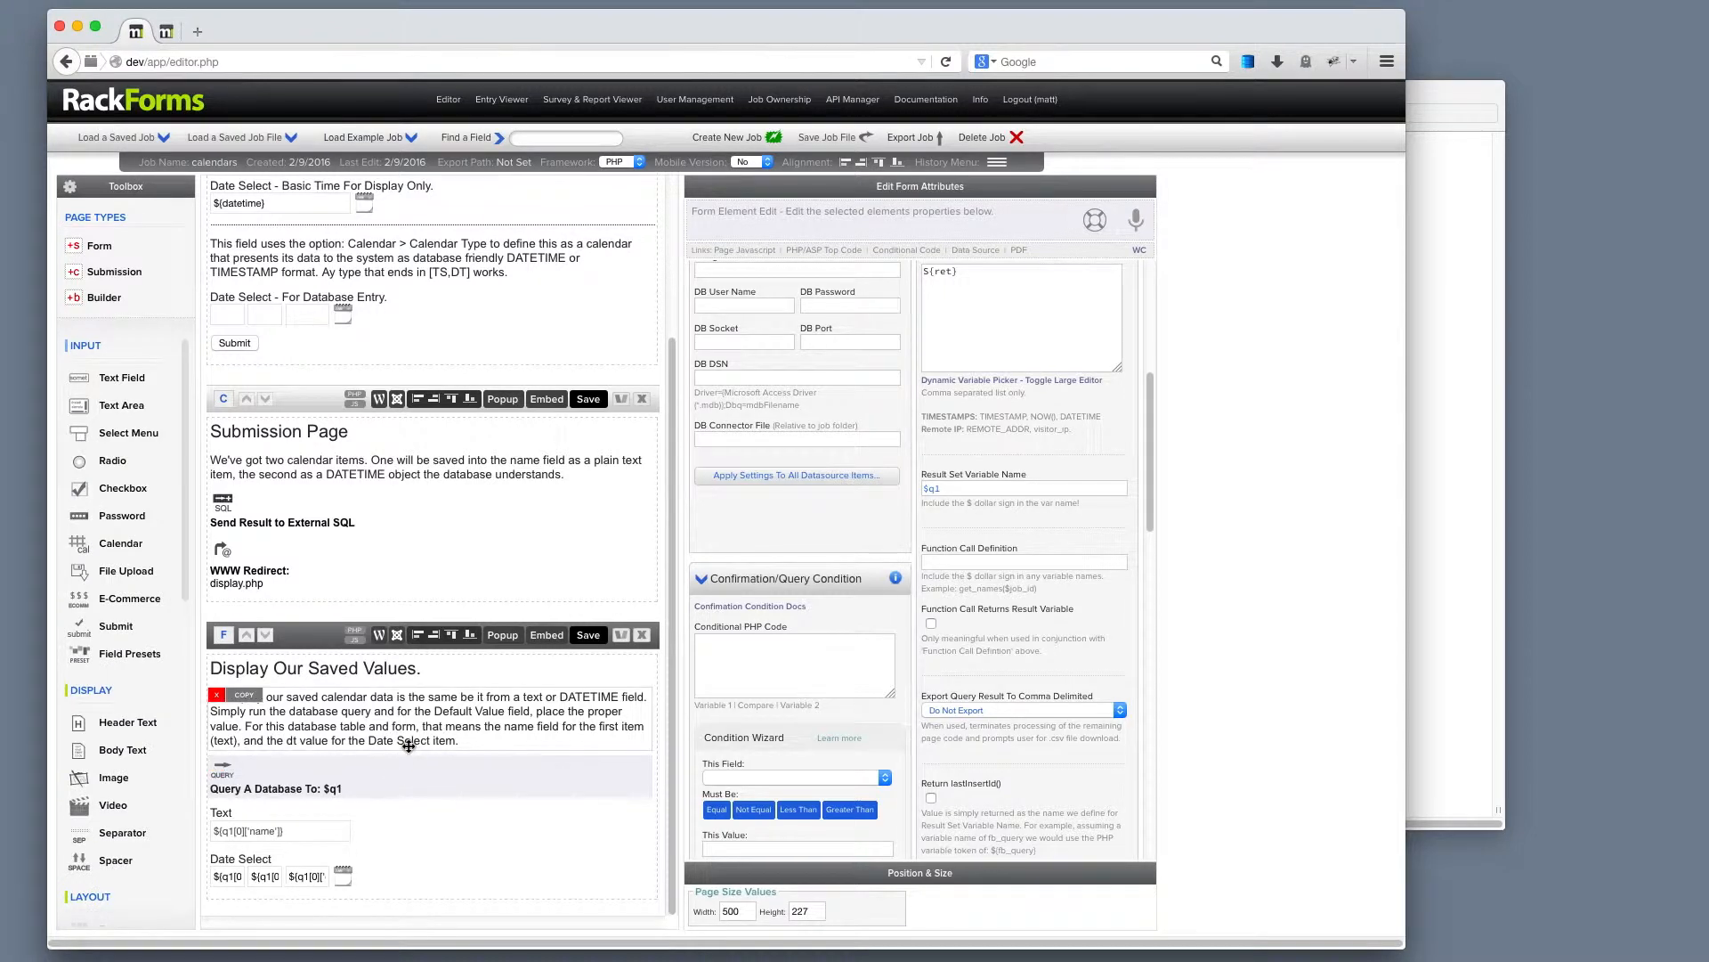
{"action": "scroll", "coordinate": [955, 525], "scroll_direction": "up", "scroll_amount": 5}
{"action": "left_click_drag", "start_coordinate": [1005, 453], "coordinate": [797, 387]}
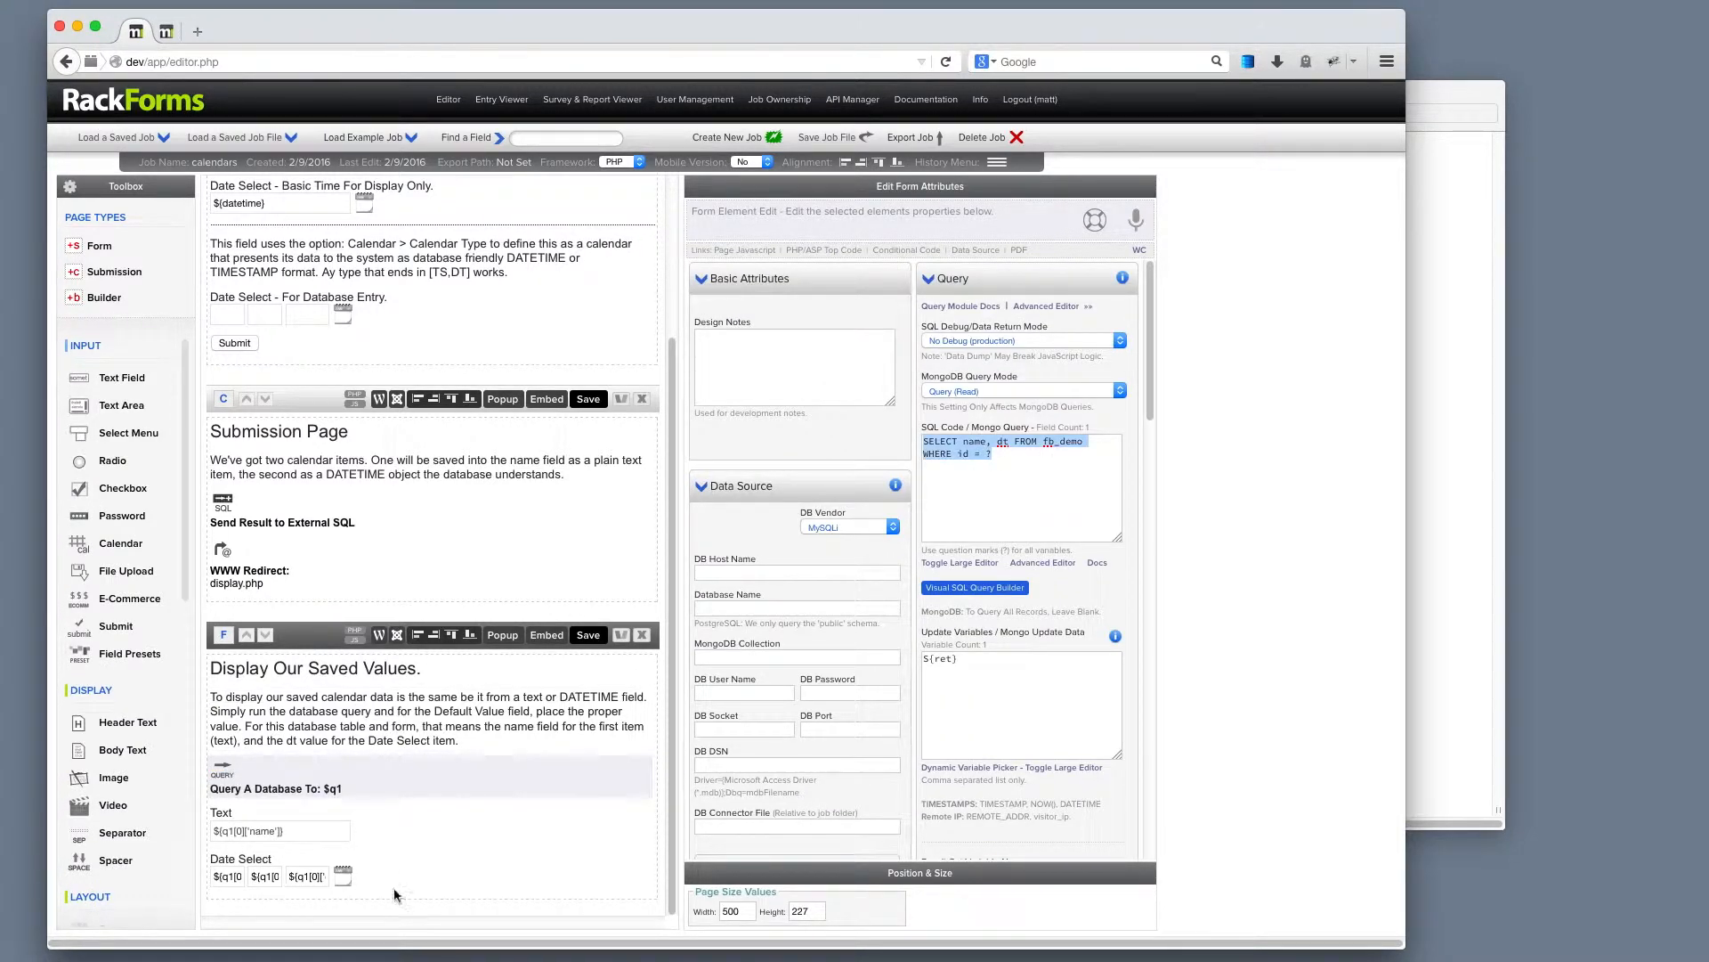
{"action": "mouse_move", "coordinate": [392, 831]}
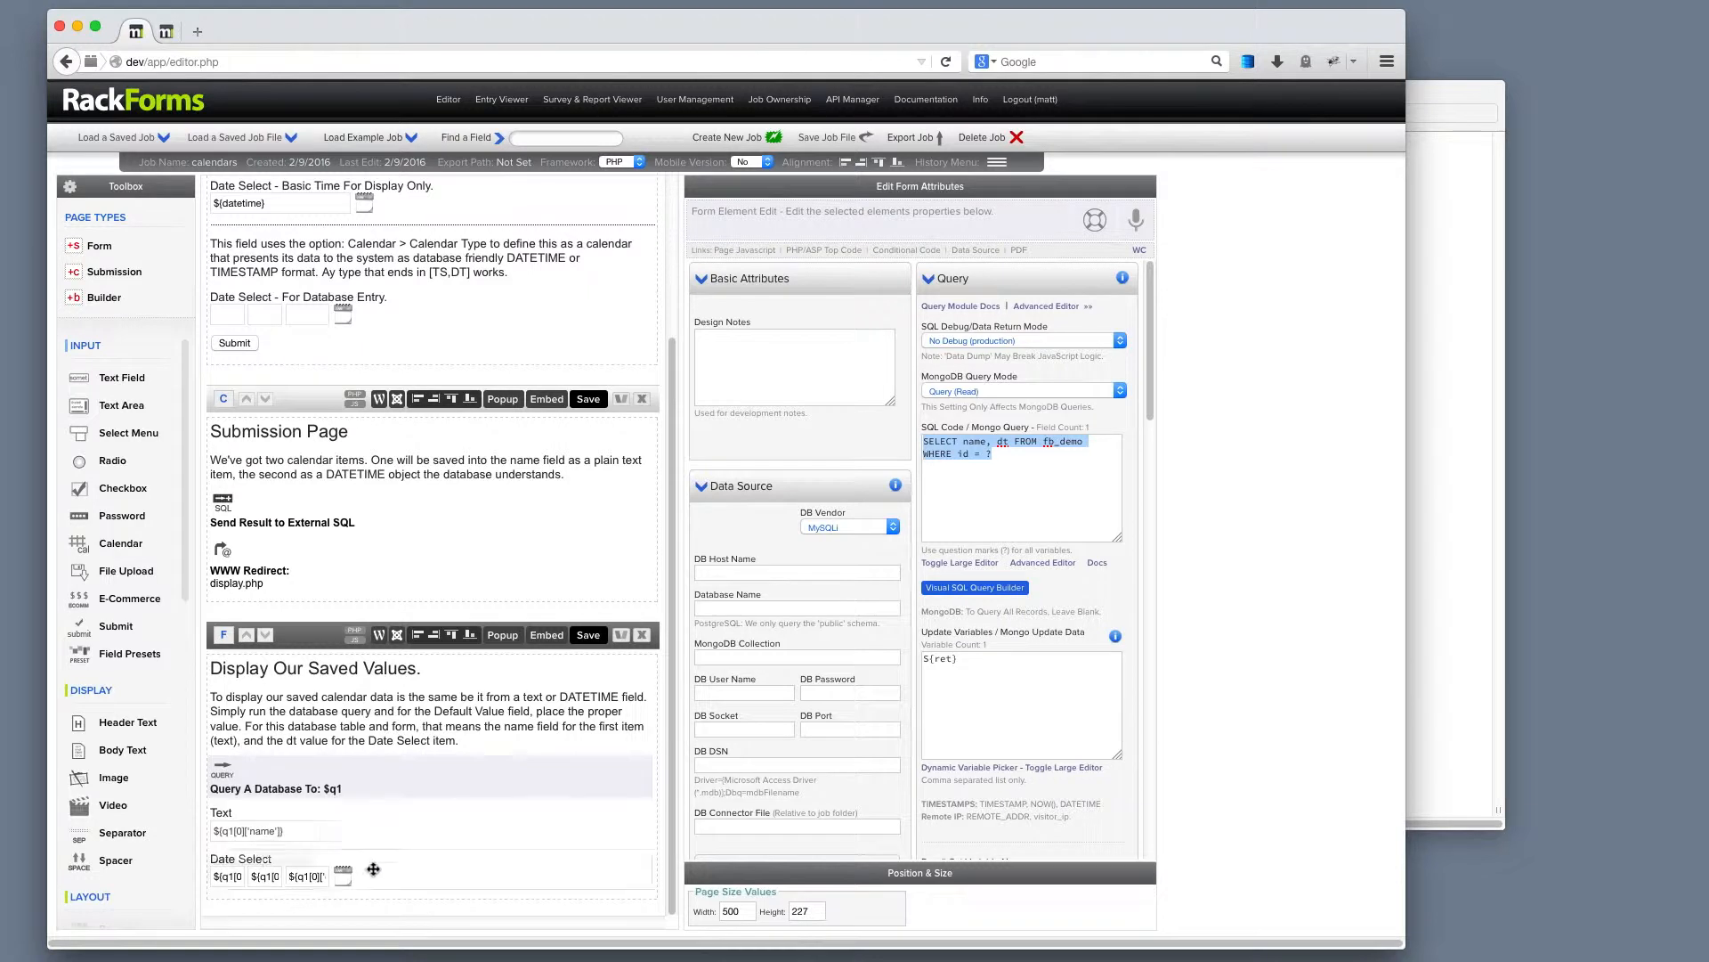
Step: Save the Calendars Demo Job form page and bring up its live output in a separate window
{"action": "scroll", "coordinate": [510, 558], "scroll_direction": "up", "scroll_amount": 3}
{"action": "scroll", "coordinate": [510, 558], "scroll_direction": "up", "scroll_amount": 2}
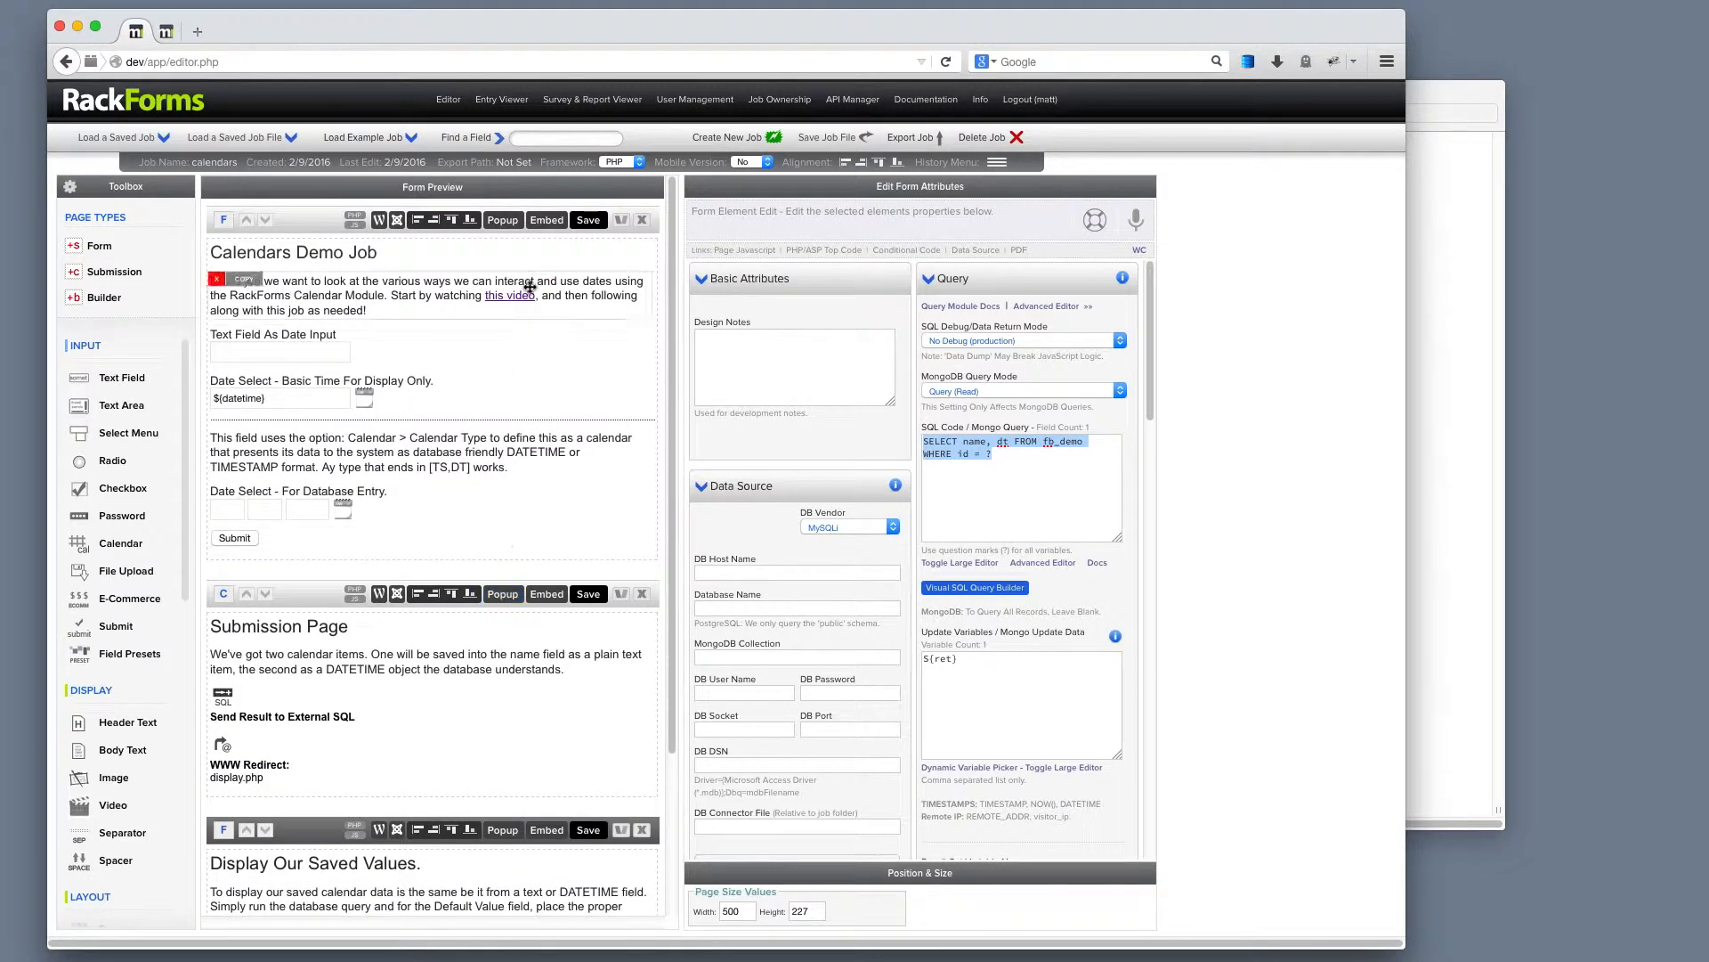
{"action": "left_click", "coordinate": [589, 222]}
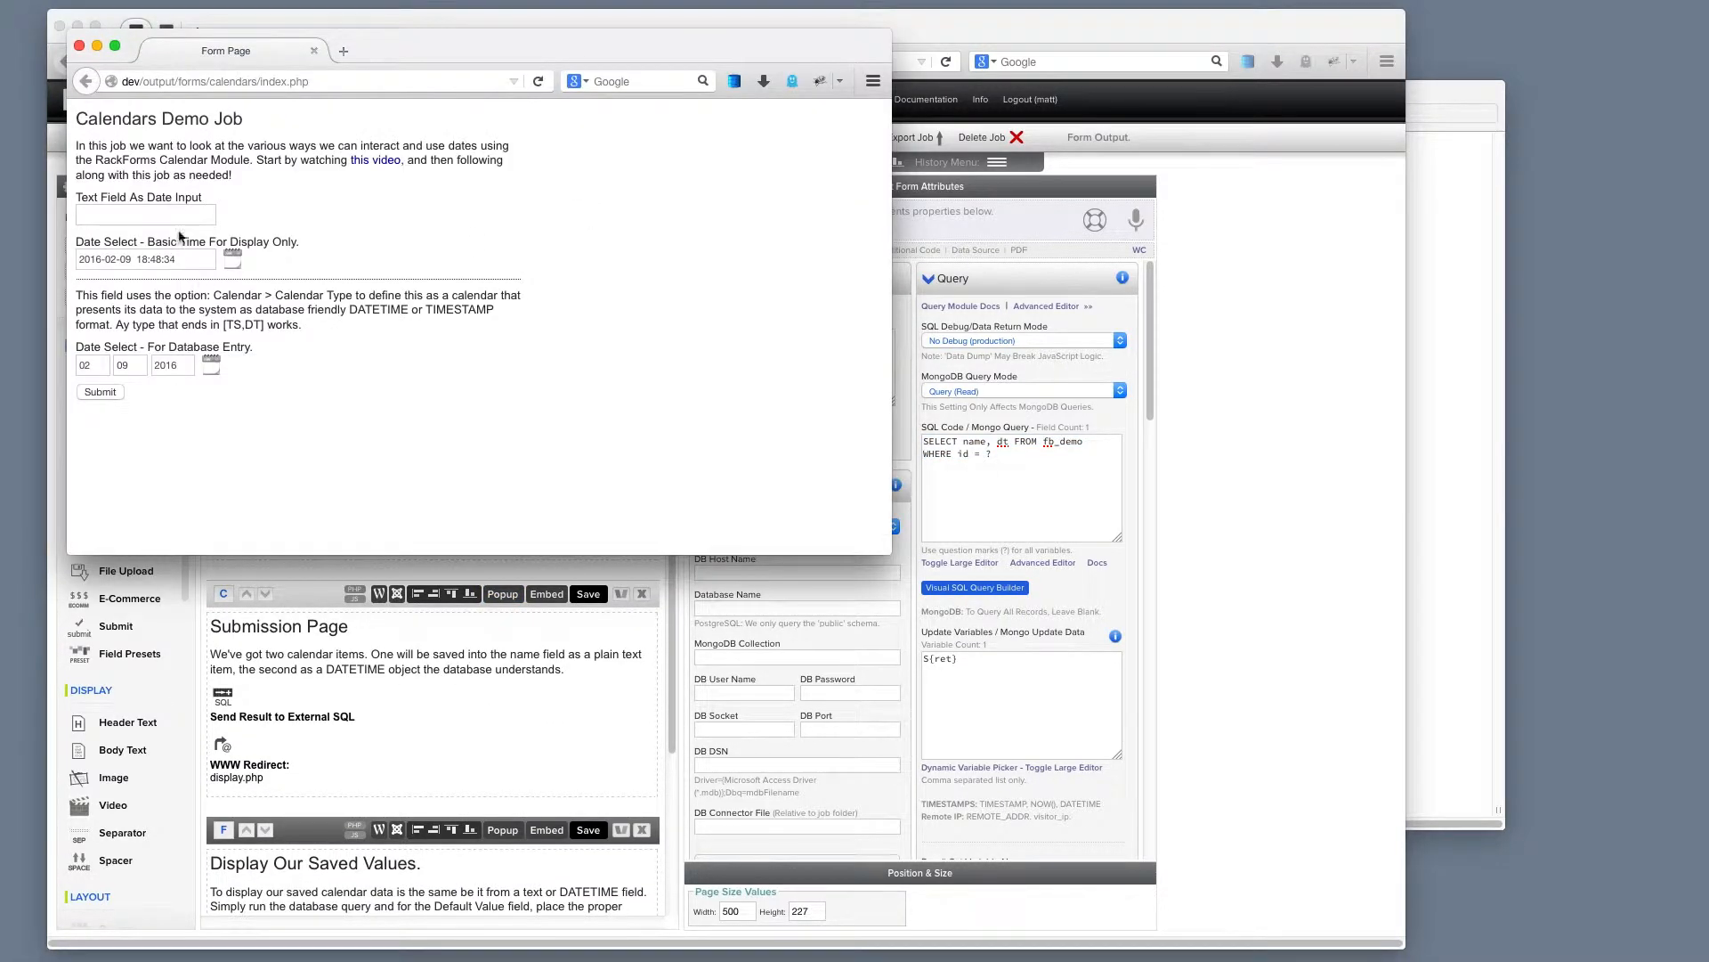
{"action": "left_click_drag", "start_coordinate": [435, 45], "coordinate": [407, 51]}
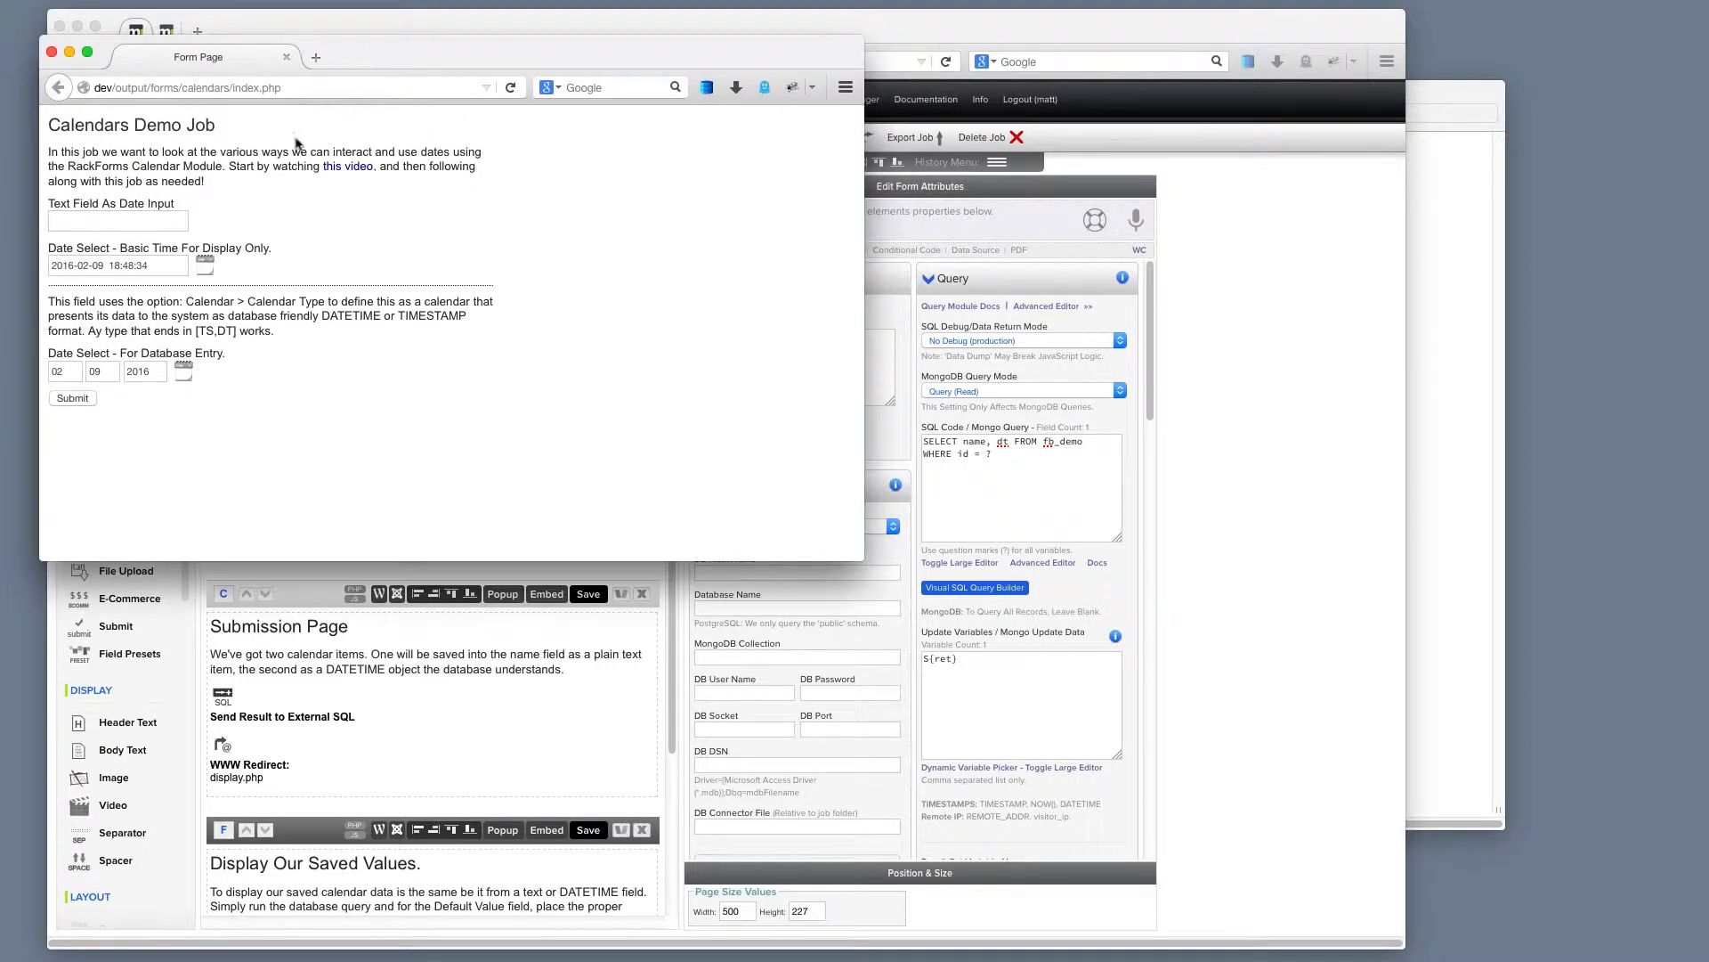
Step: Copy the output form's address, dev/output/forms/calendars/index.php, and load it in Chrome
{"action": "left_click", "coordinate": [236, 87]}
{"action": "key", "text": "super+a"}
{"action": "key", "text": "super+c"}
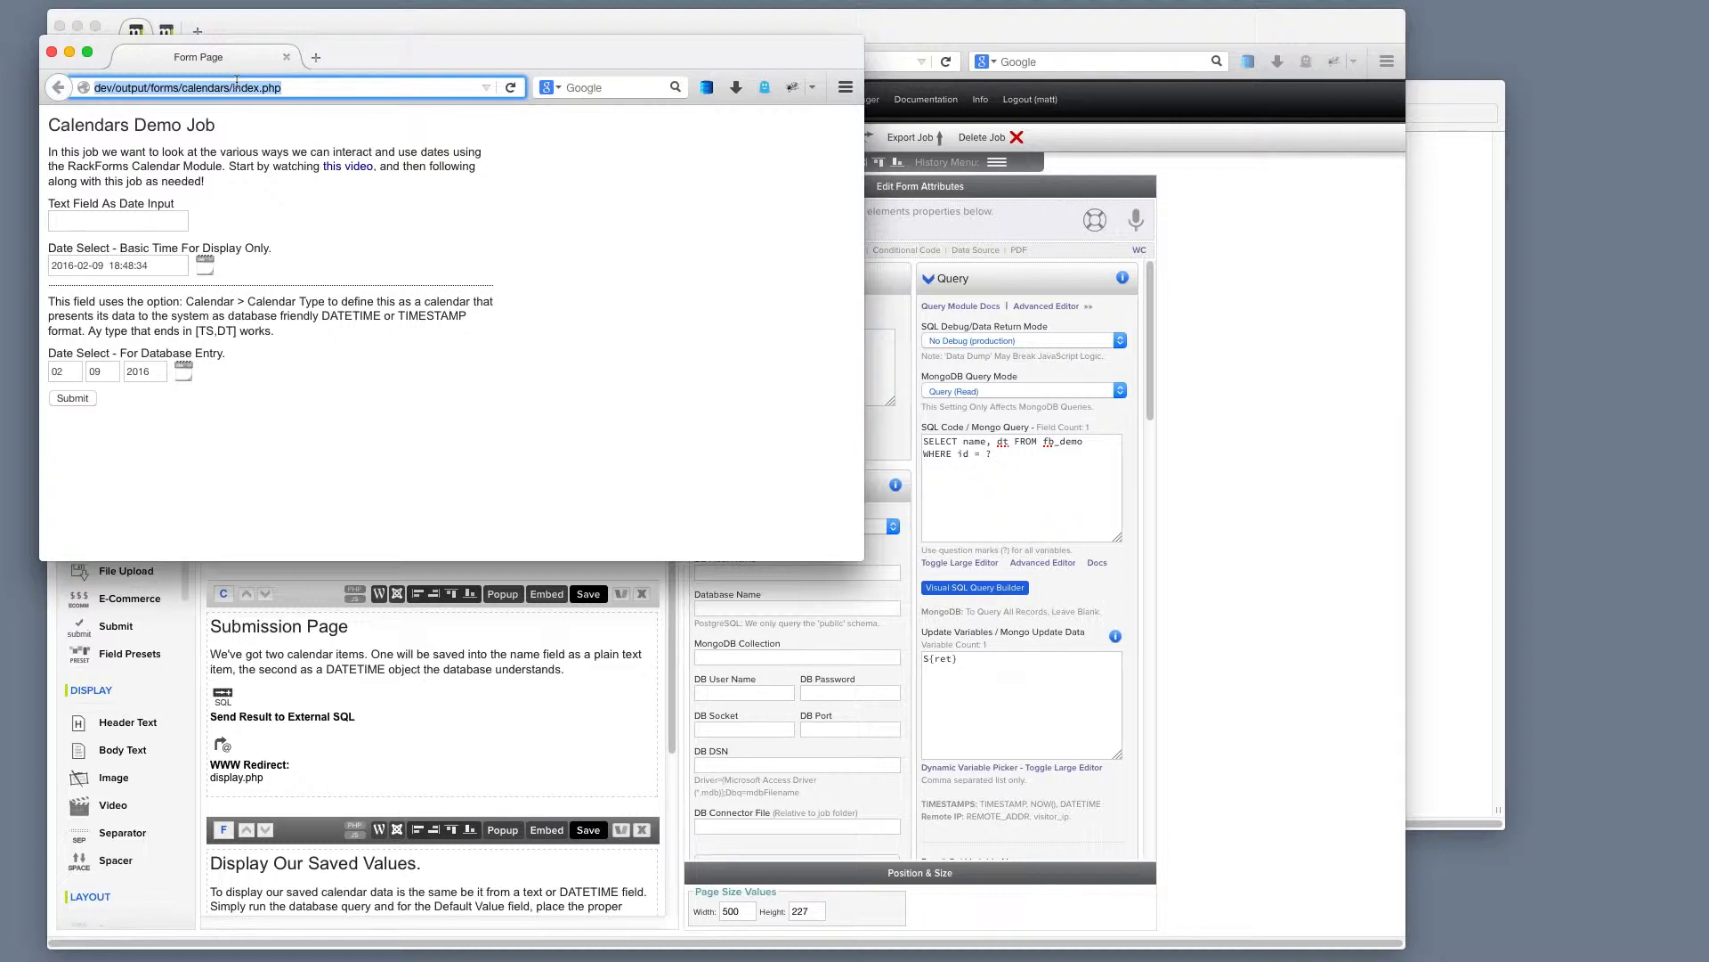
{"action": "left_click_drag", "start_coordinate": [434, 61], "coordinate": [414, 68]}
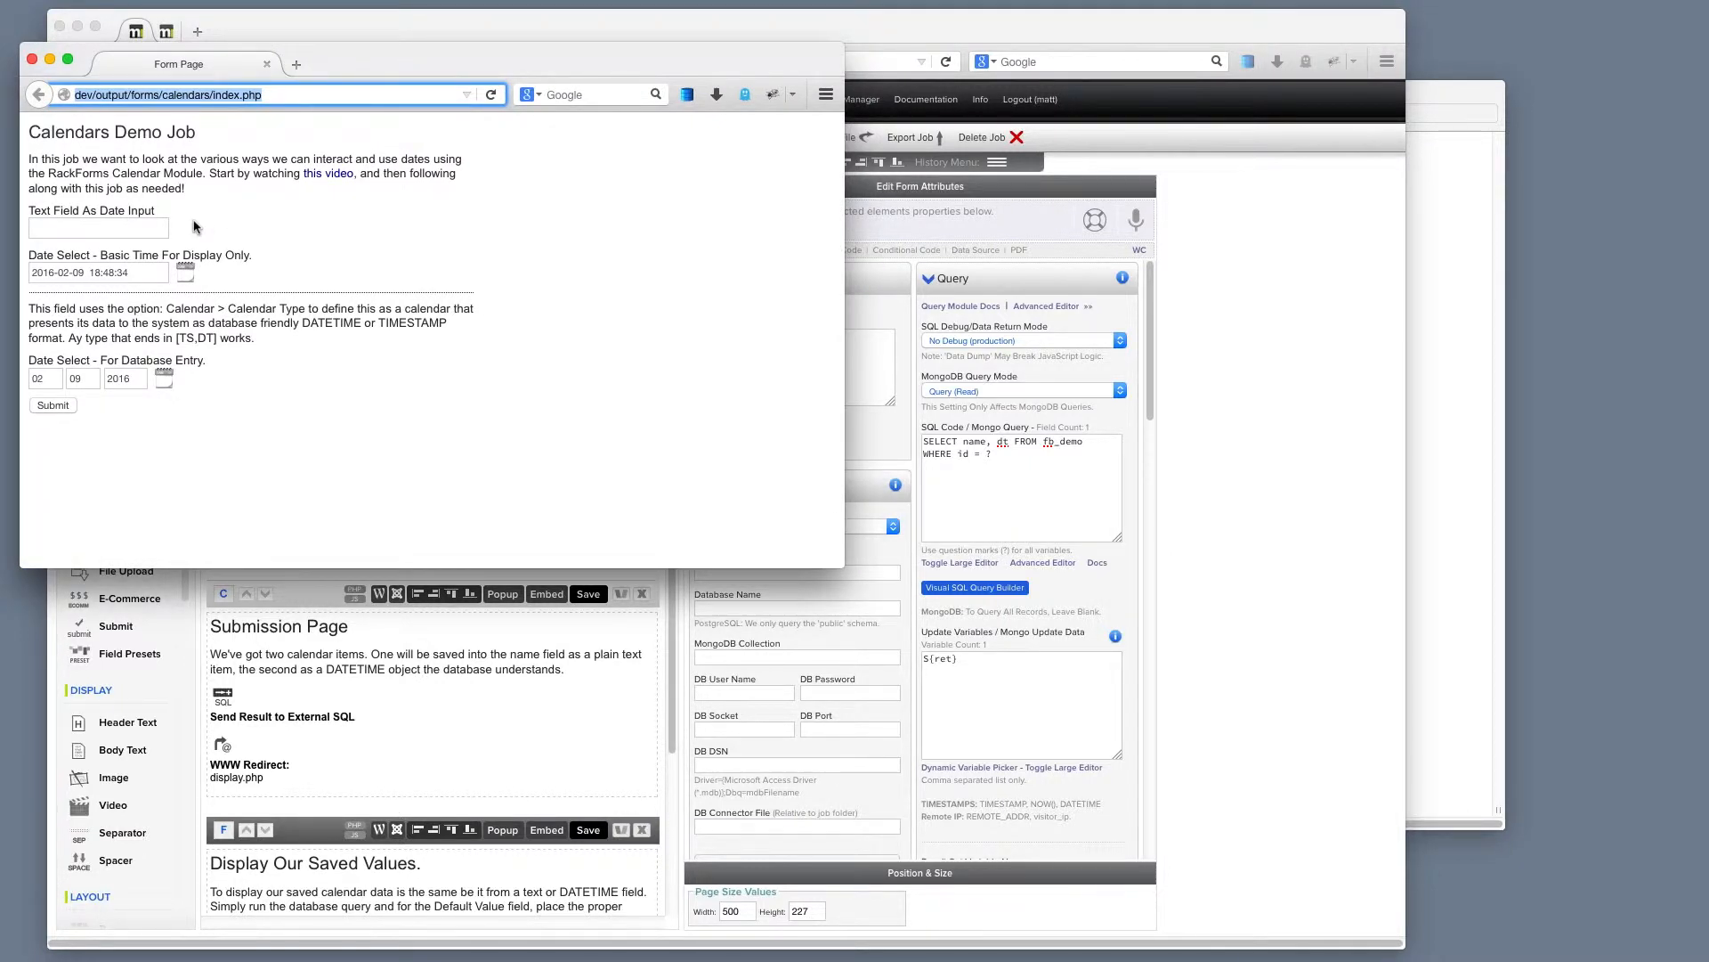
{"action": "key", "text": "super+space"}
{"action": "type", "text": "chrom"}
{"action": "key", "text": "Return"}
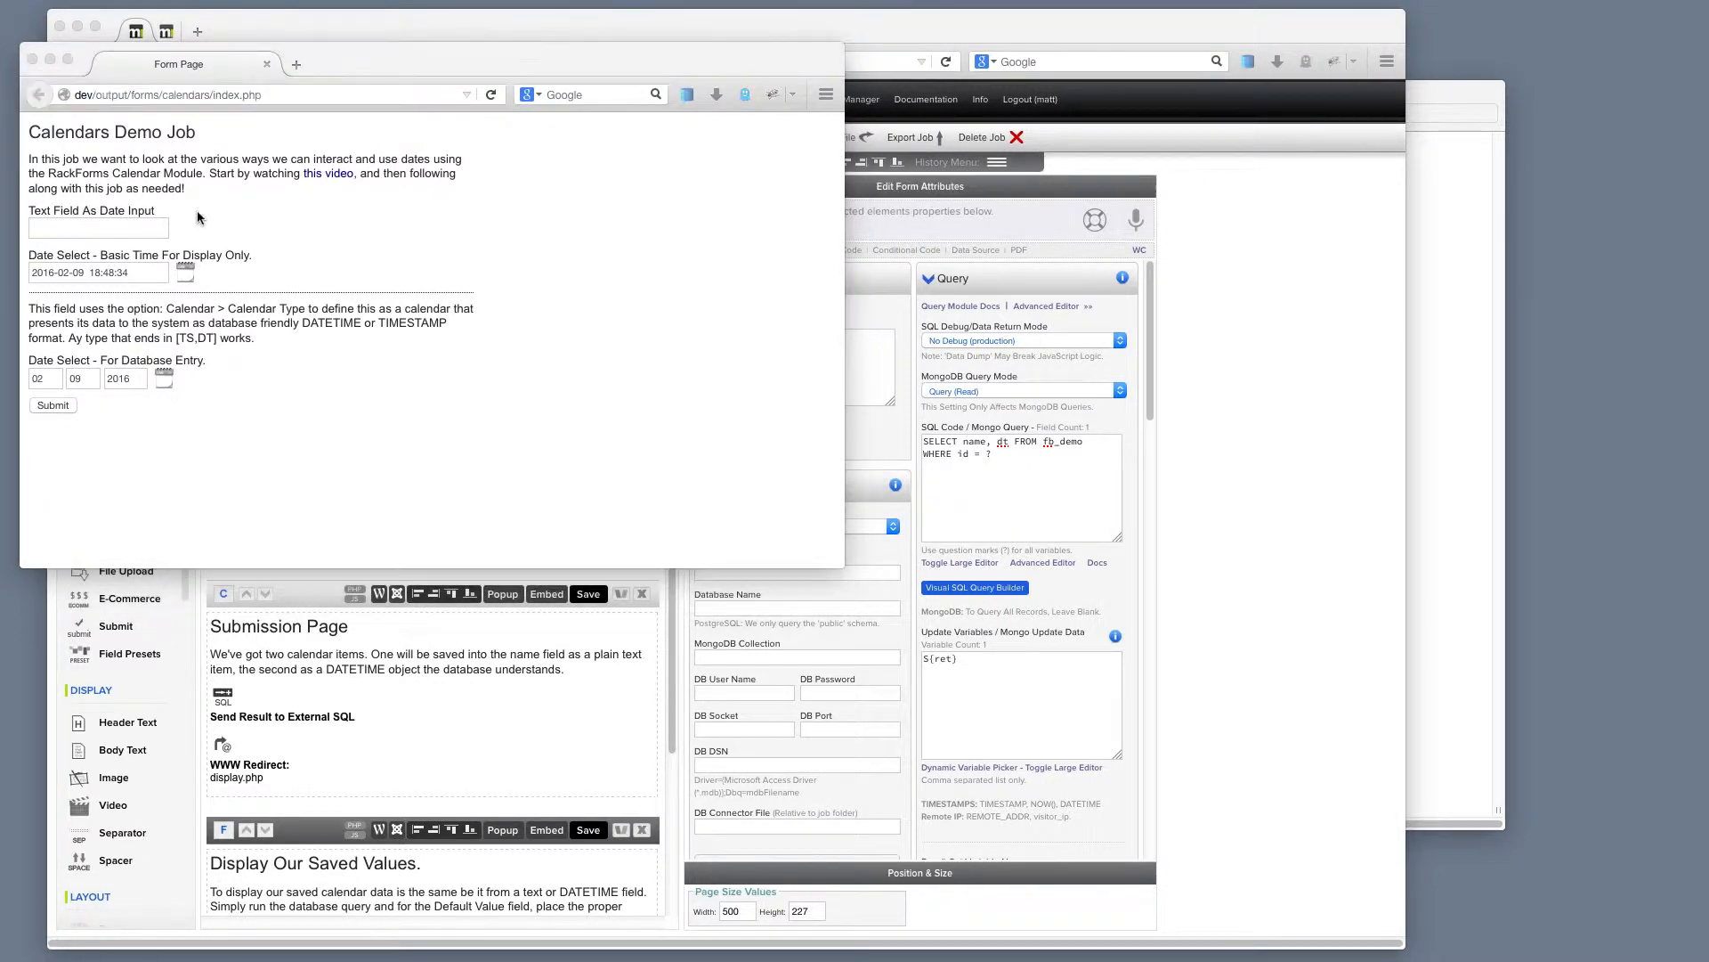
{"action": "key", "text": "super+v"}
{"action": "key", "text": "Return"}
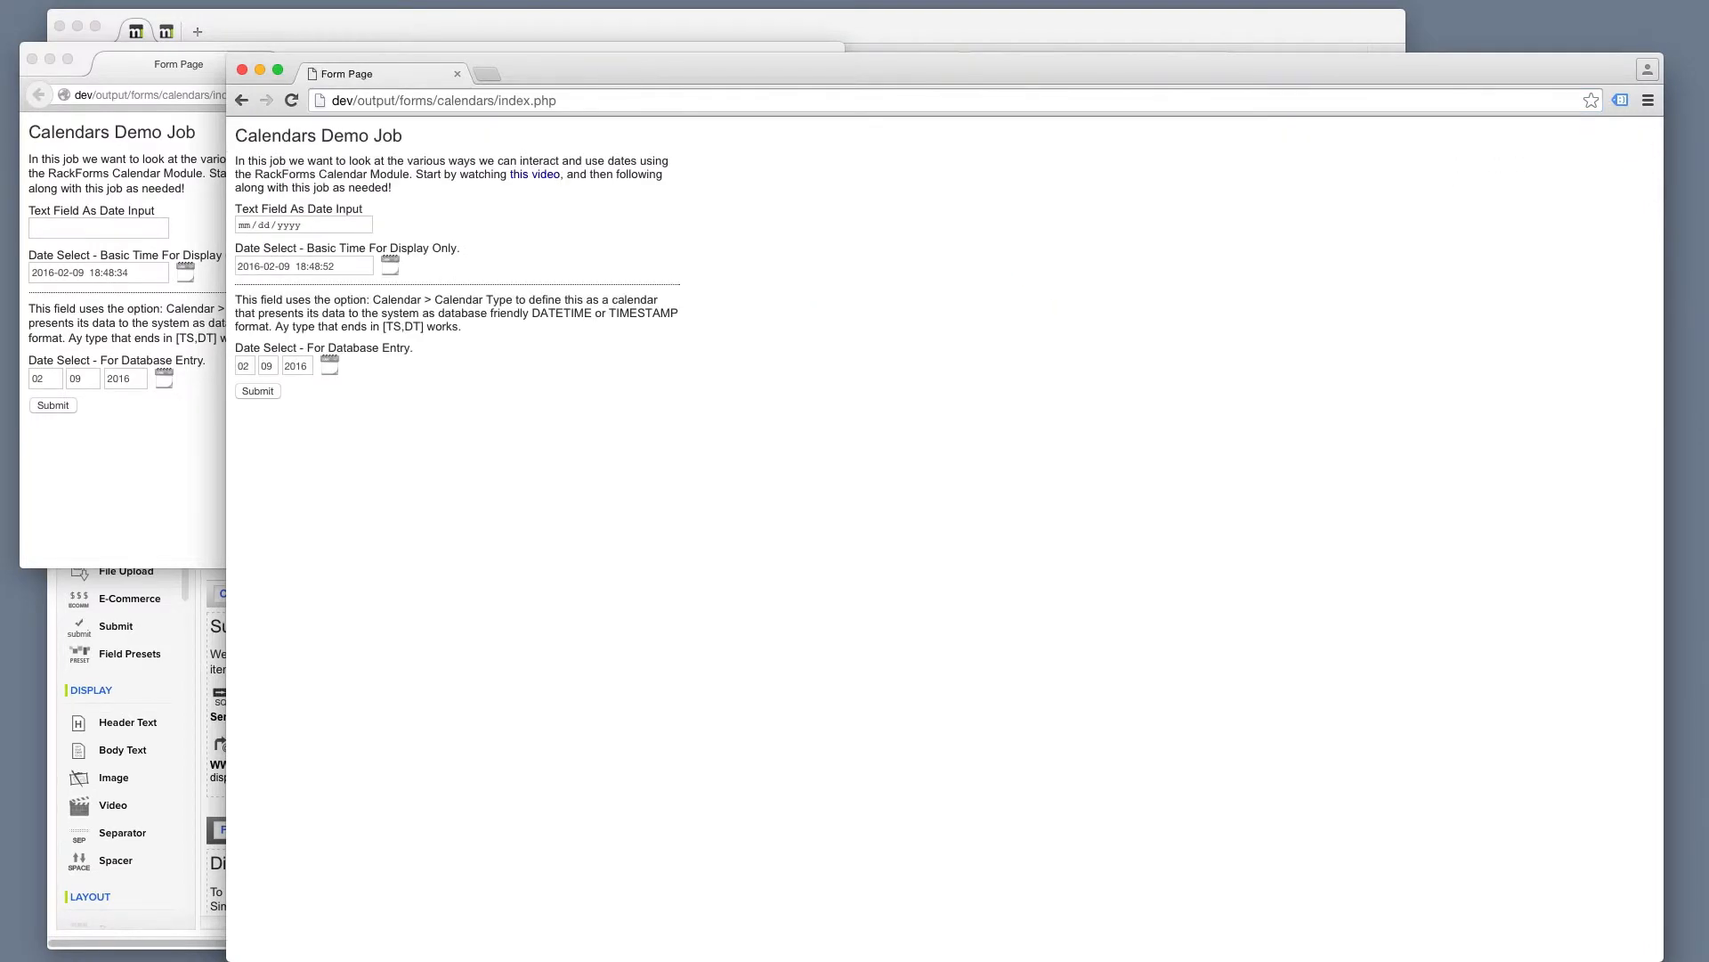
{"action": "left_click_drag", "start_coordinate": [563, 77], "coordinate": [598, 78]}
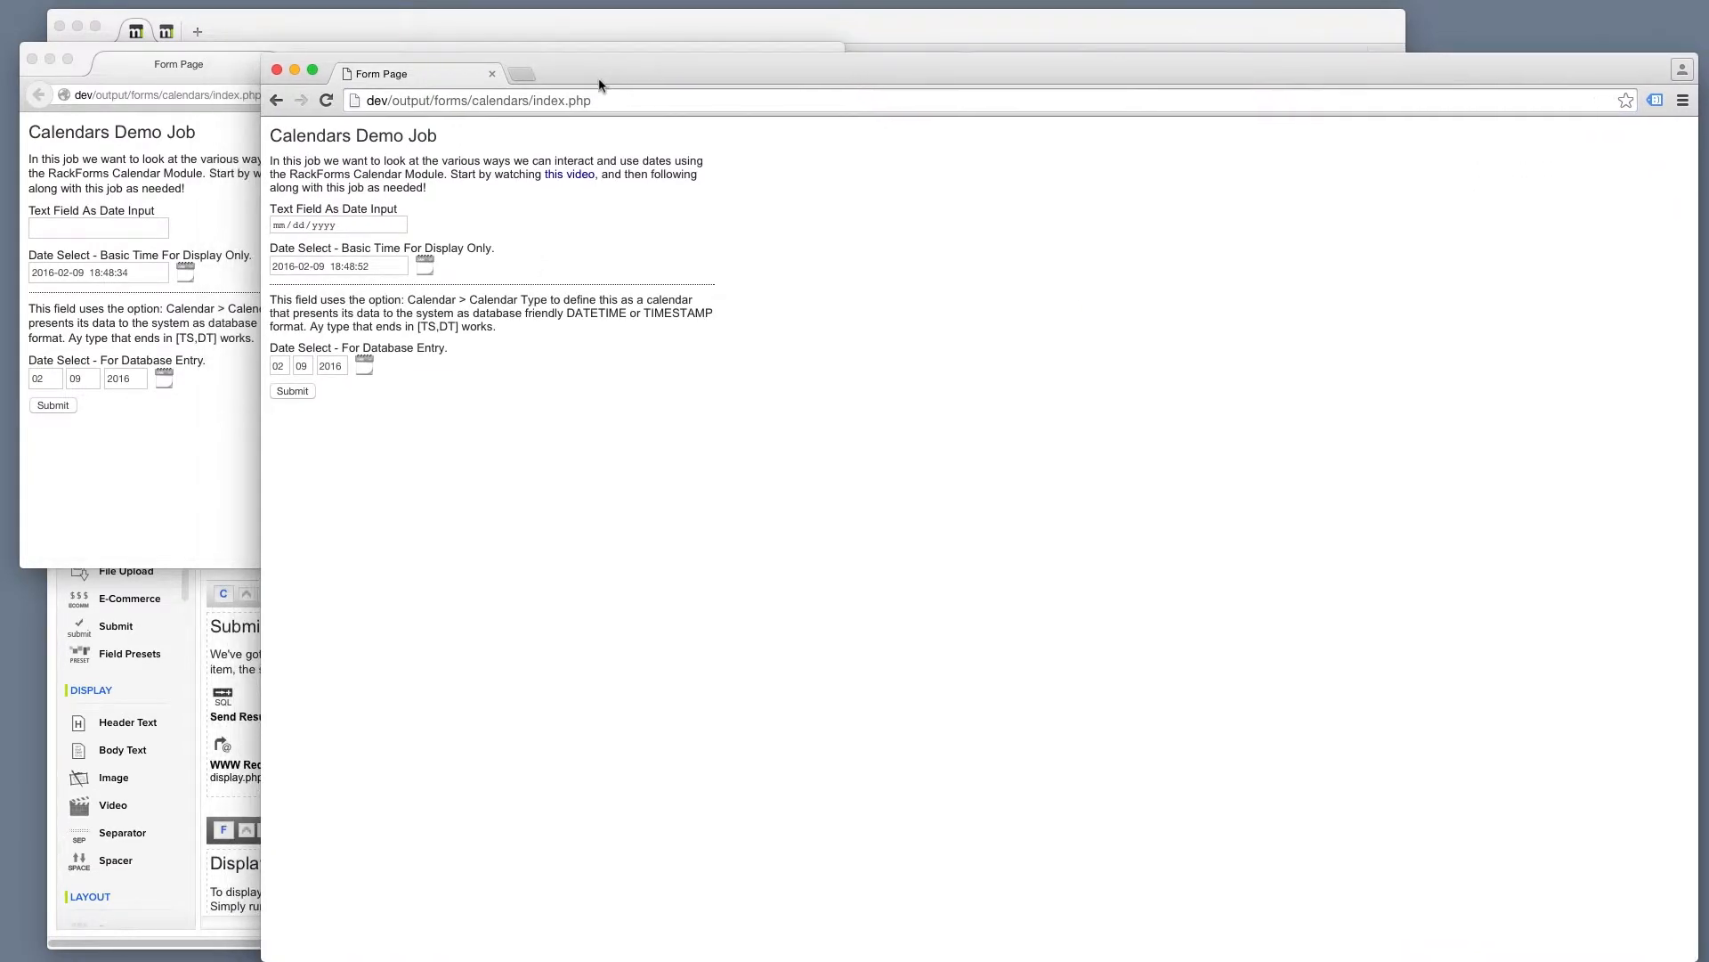
Step: View the browser's date picker for Text Field As Date Input, and close the Chrome window
{"action": "left_click", "coordinate": [401, 226]}
{"action": "left_click", "coordinate": [400, 226]}
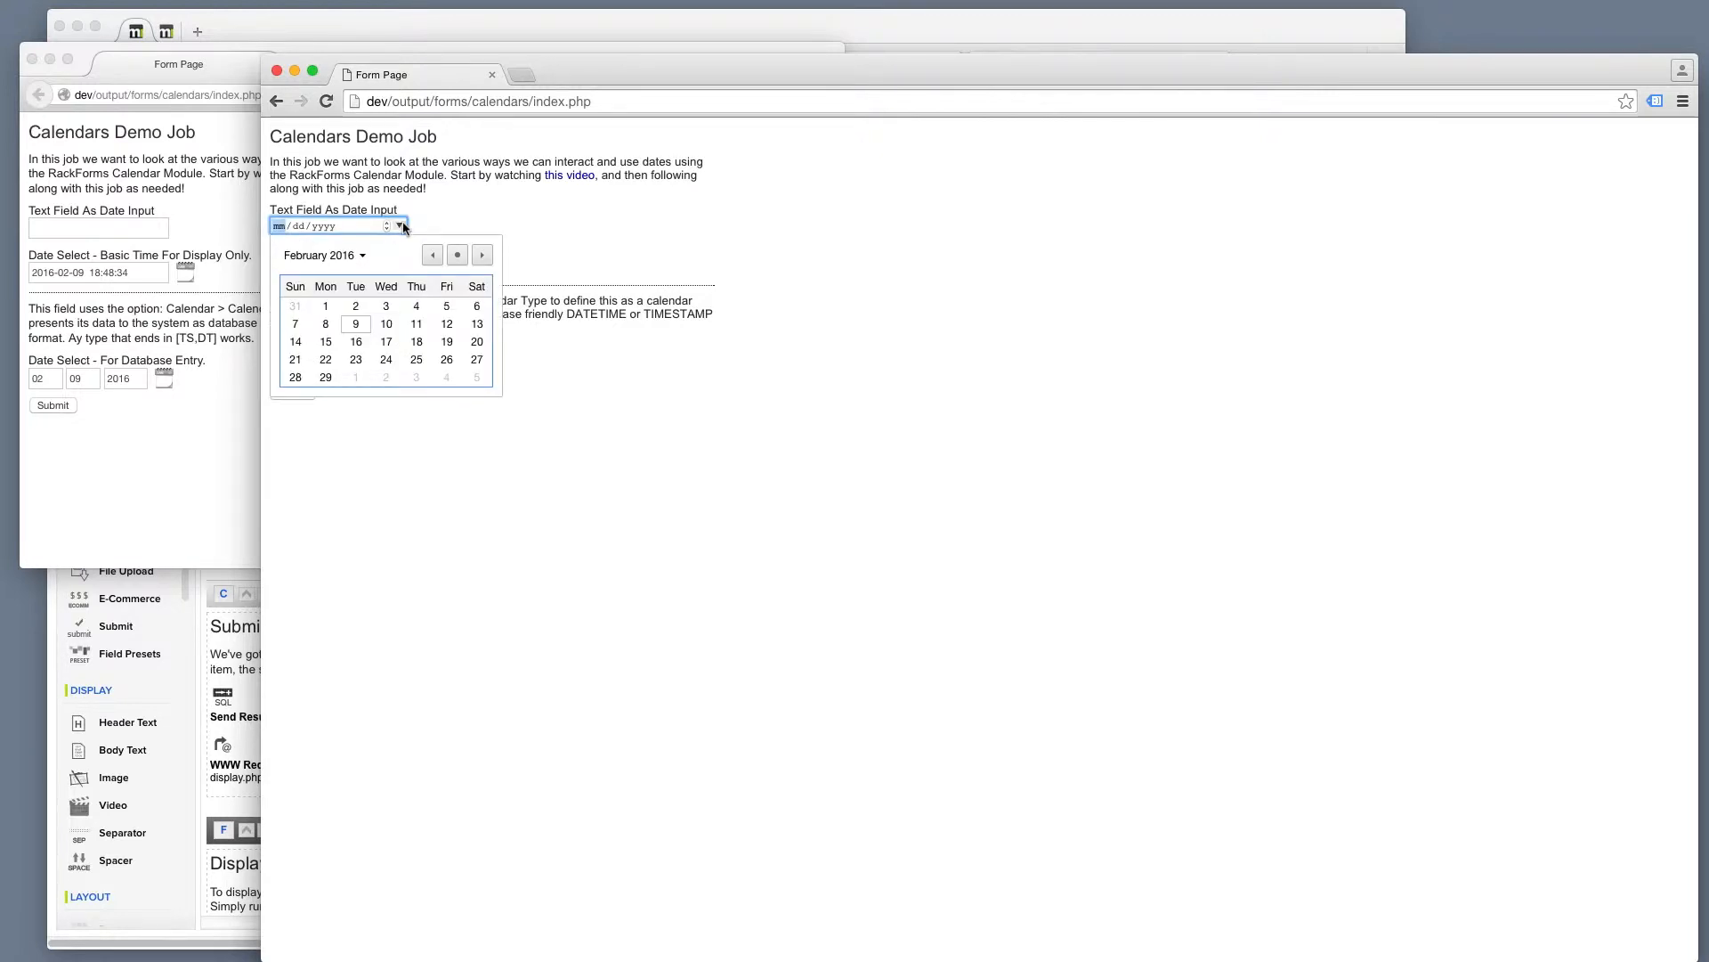
{"action": "left_click", "coordinate": [276, 70]}
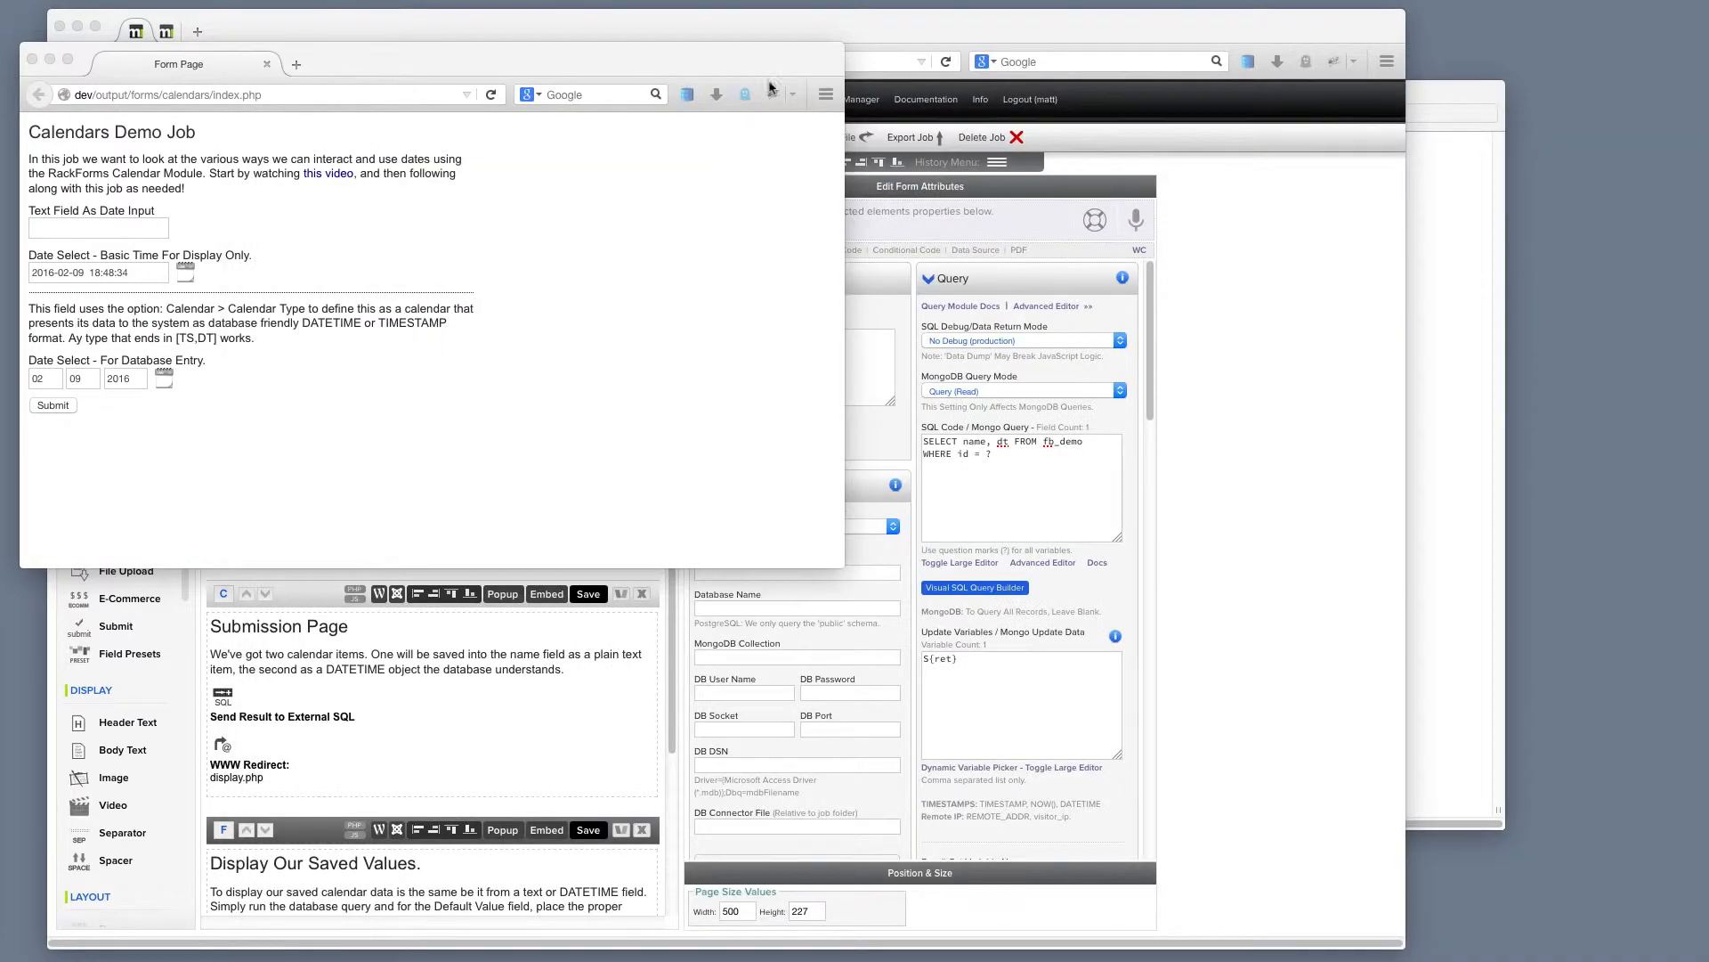
Step: Return to the RackForms editor, select the Text Field As Date Input field and show its HTML 5 Type options
{"action": "left_click", "coordinate": [912, 37]}
{"action": "left_click", "coordinate": [276, 343]}
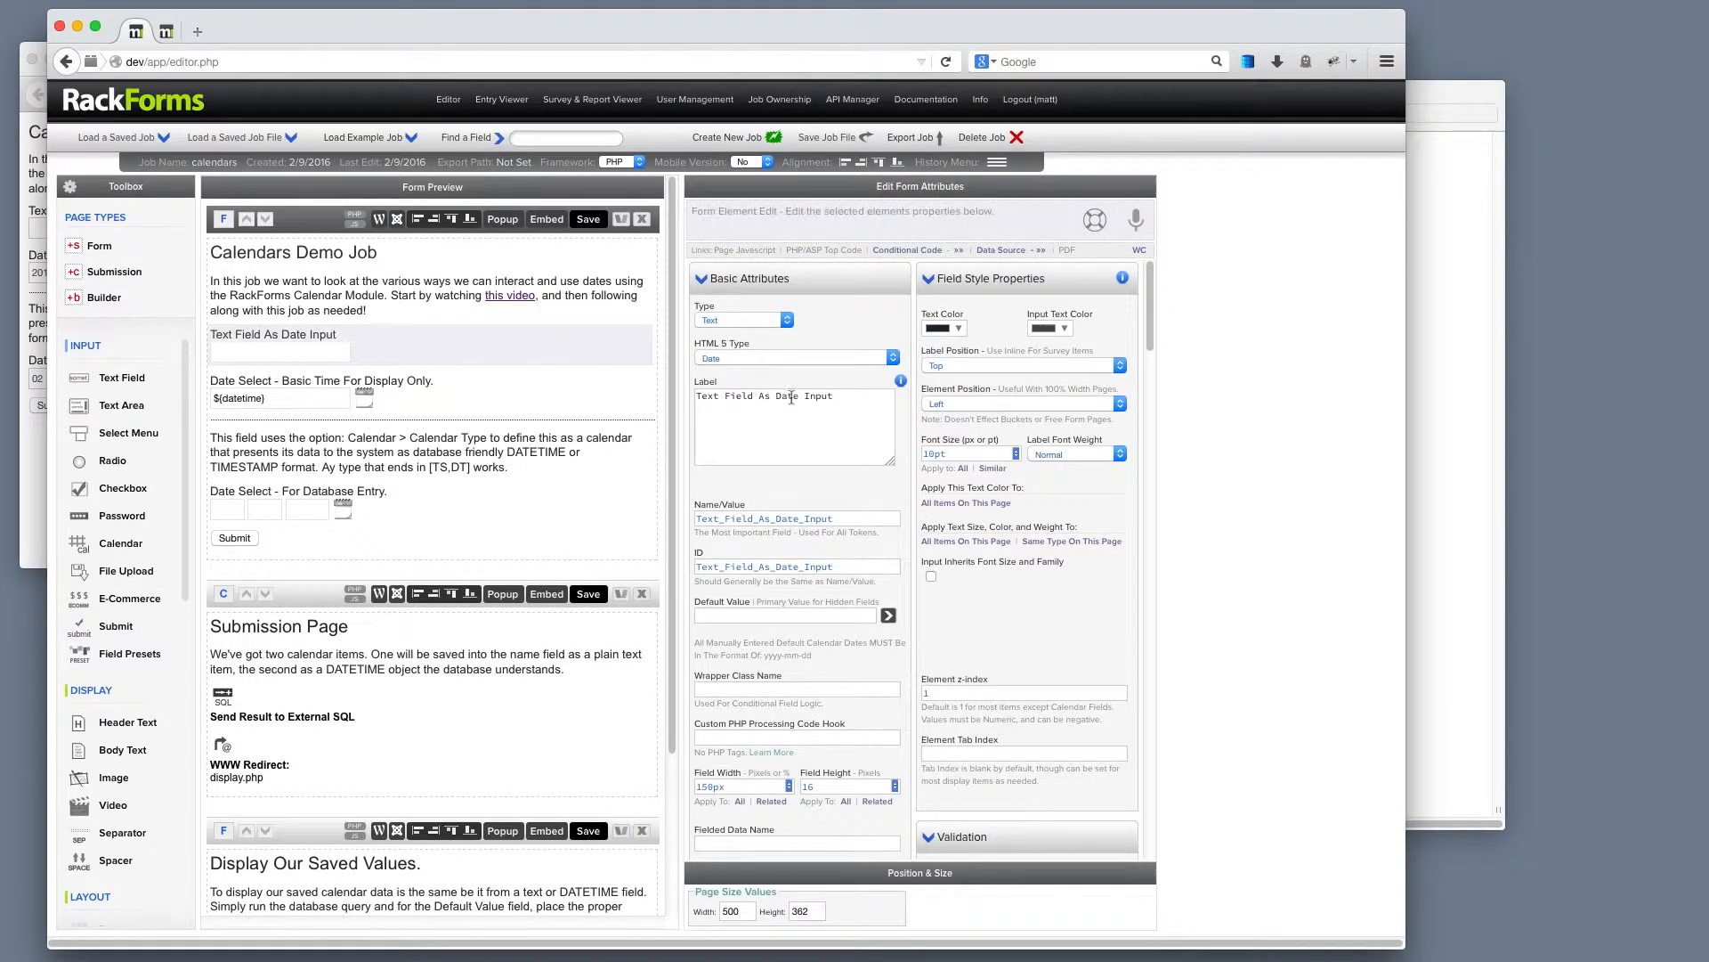
{"action": "left_click", "coordinate": [746, 358]}
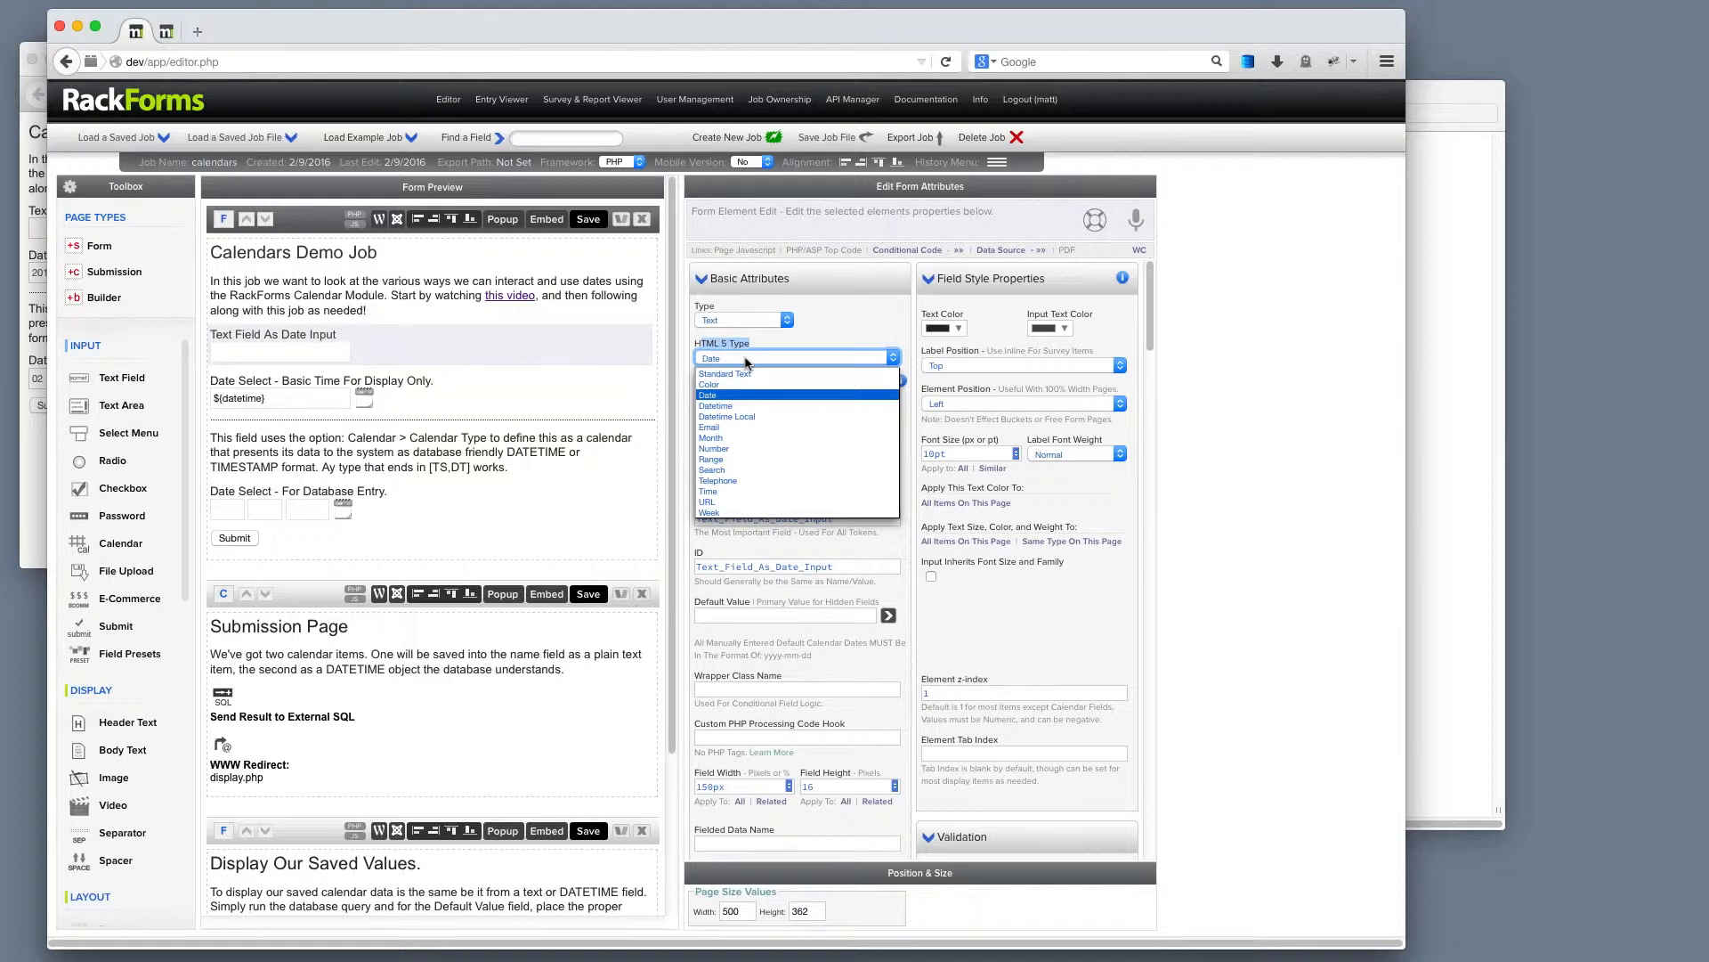
Step: Switch back to Chrome and load the copied form address in a new window
{"action": "left_click", "coordinate": [1460, 259]}
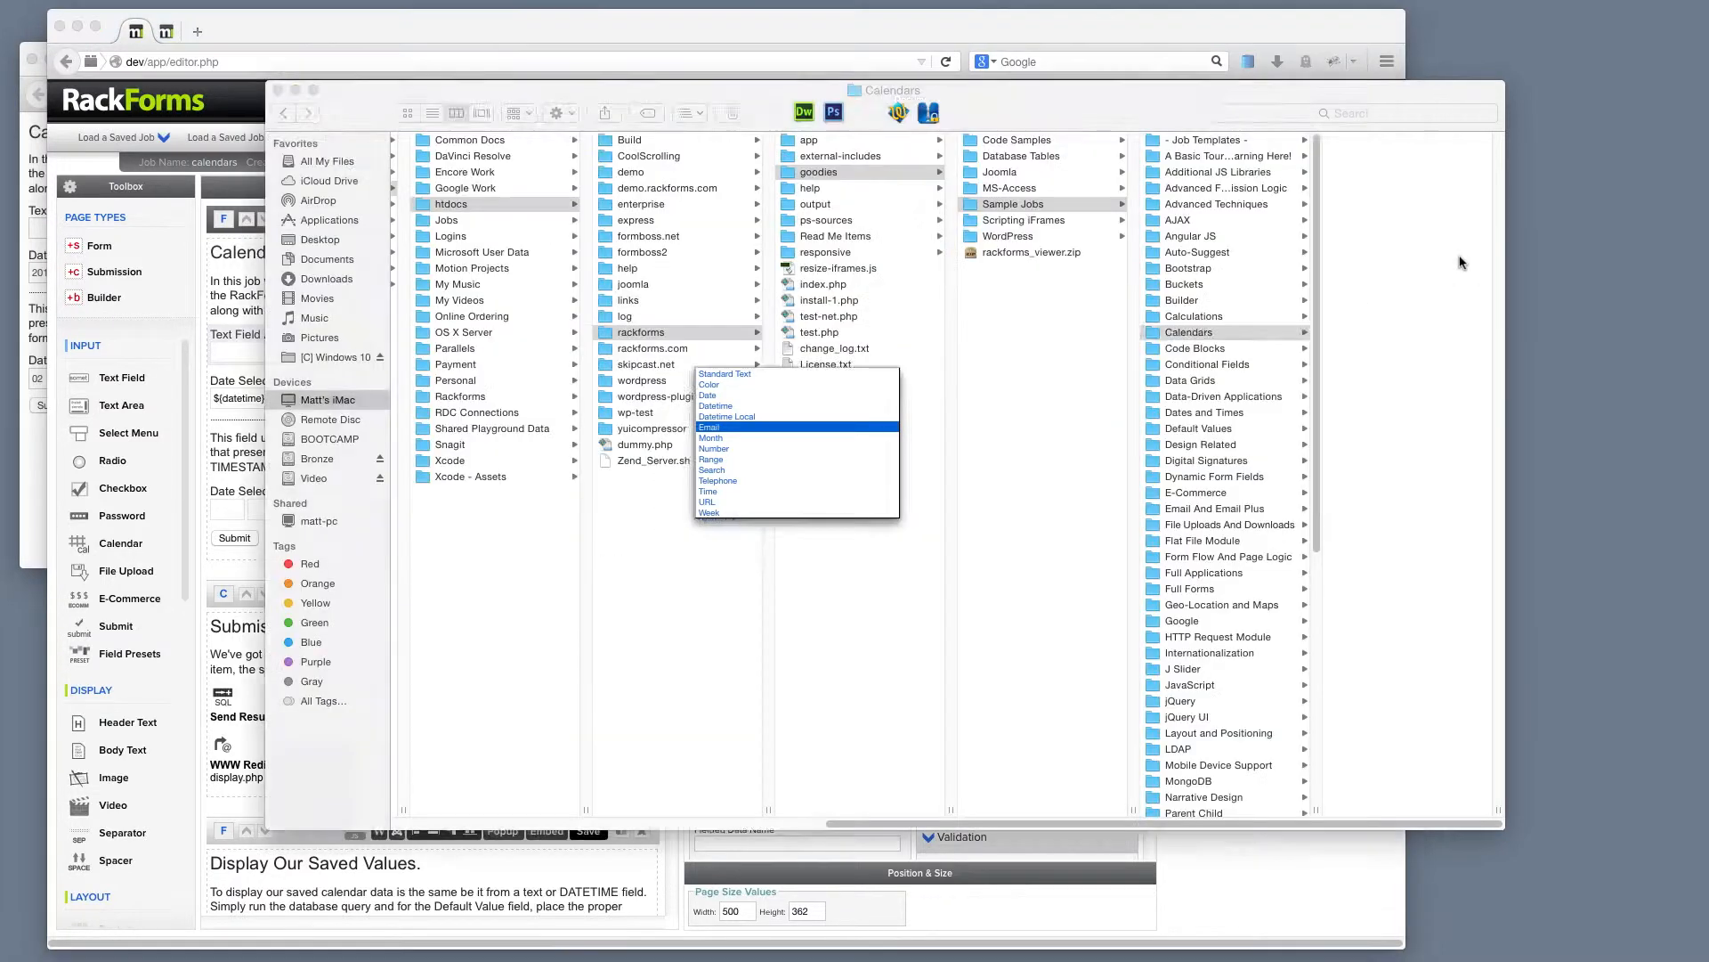
{"action": "key", "text": "ctrl+Up"}
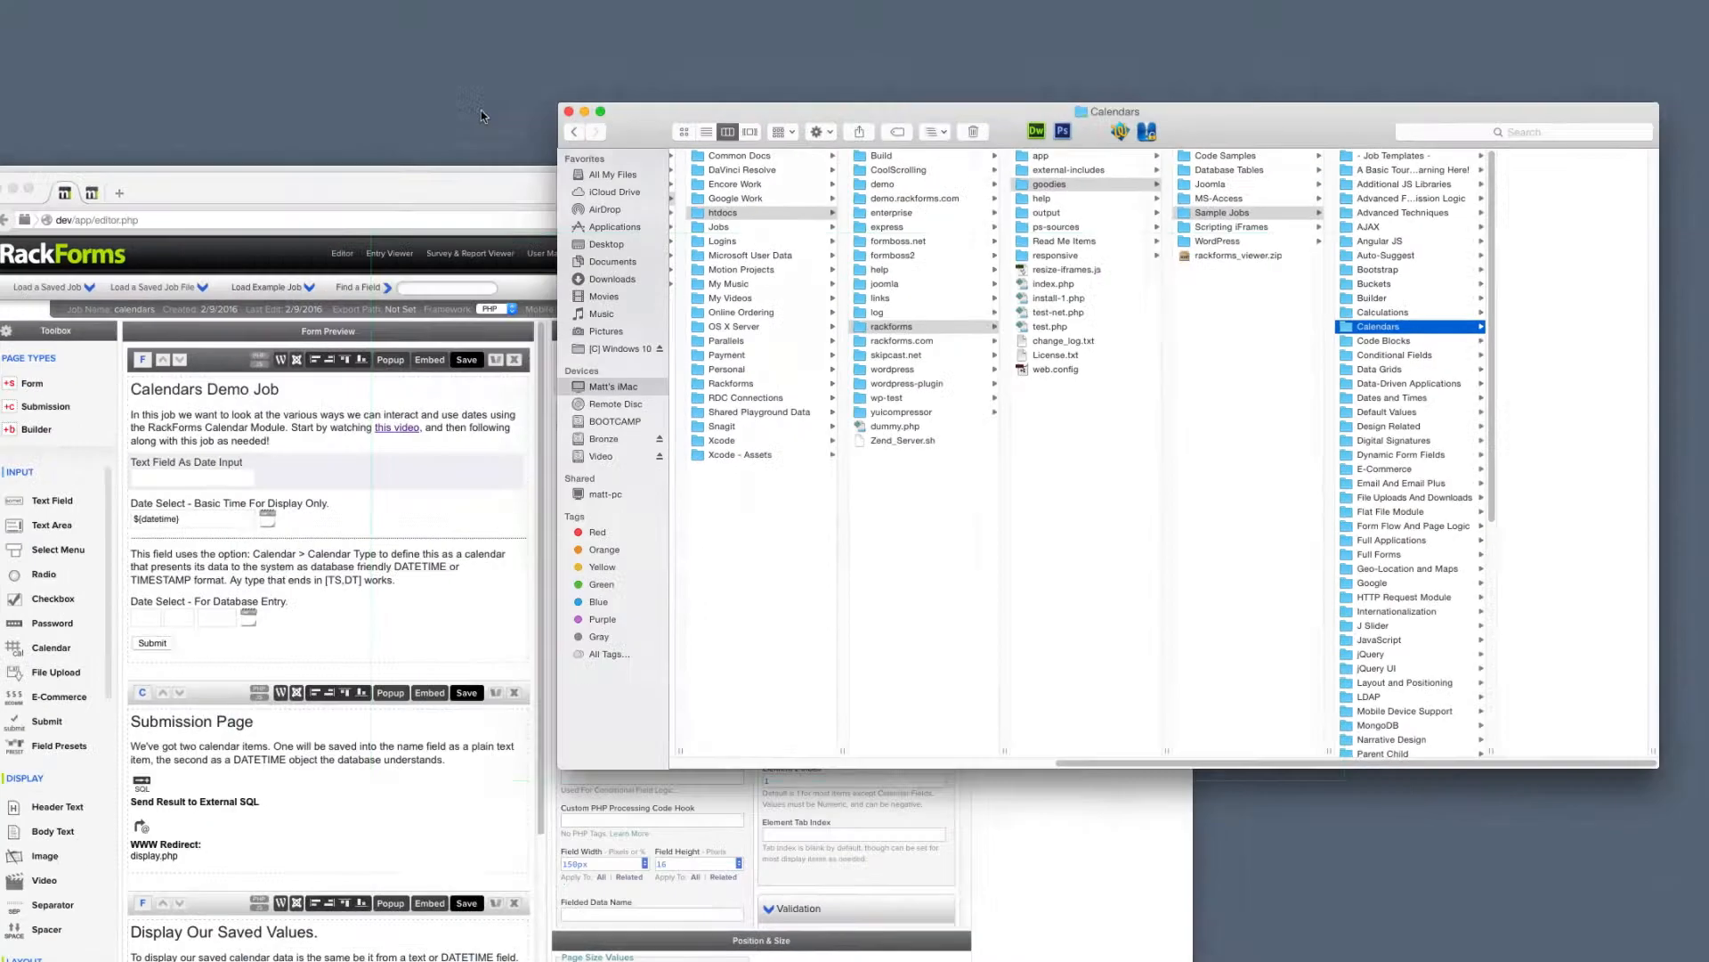
{"action": "left_click", "coordinate": [662, 564]}
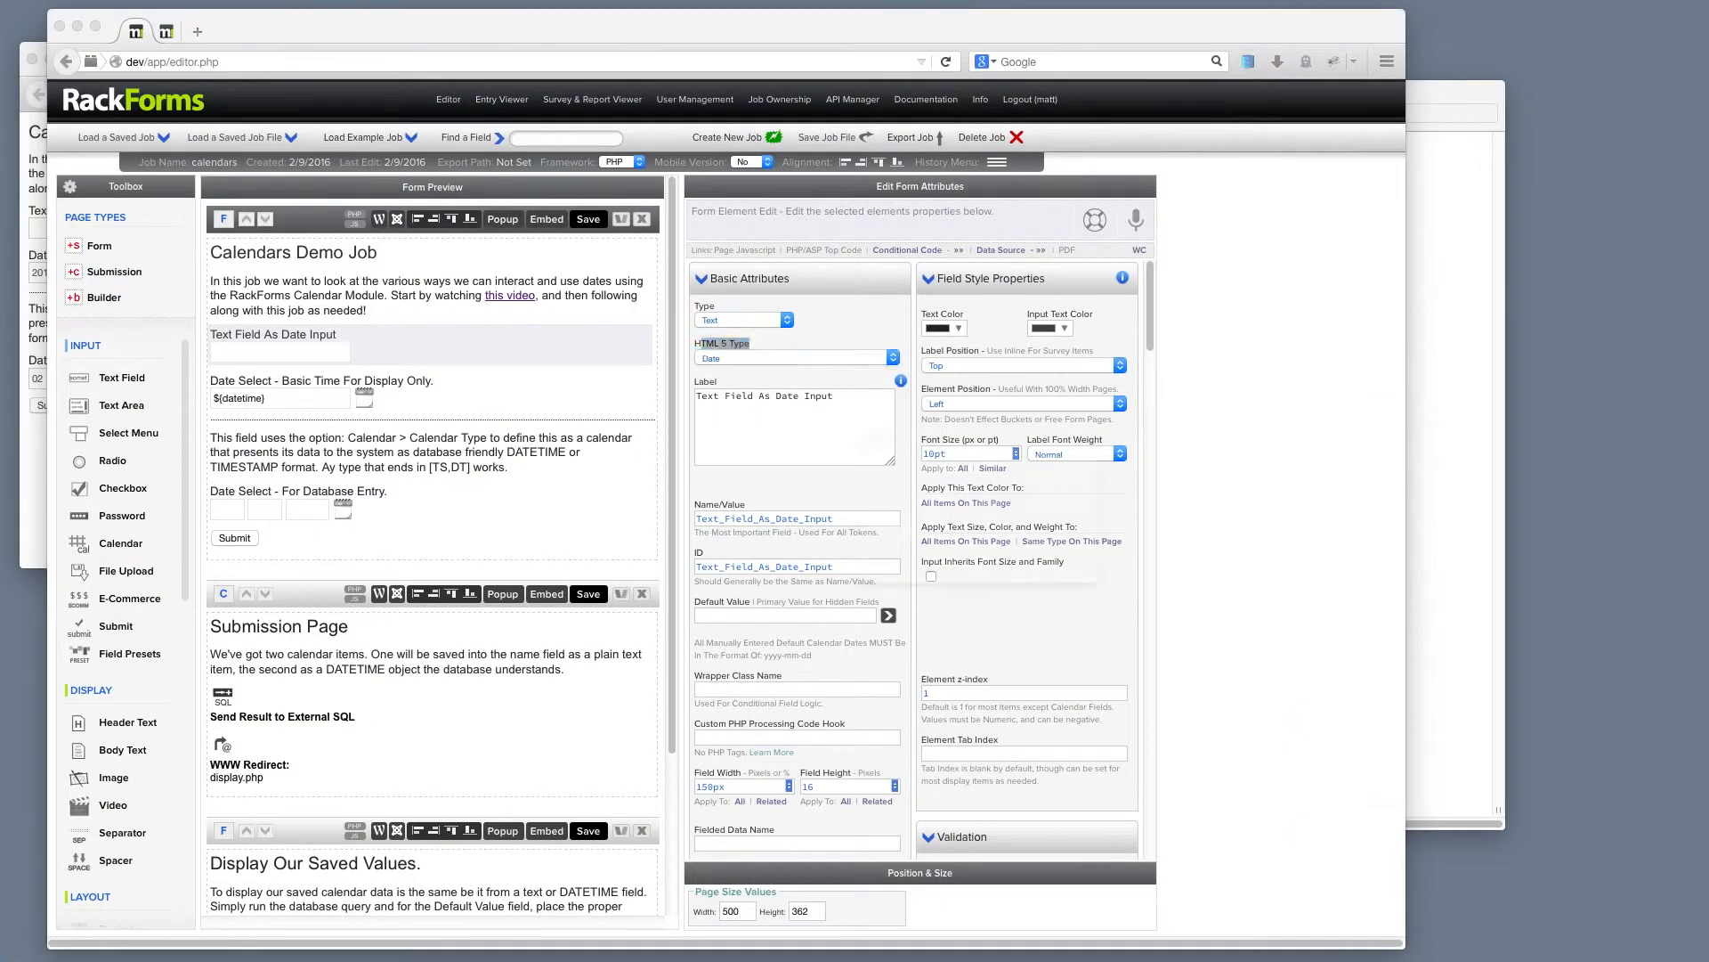
{"action": "key", "text": "super+n"}
{"action": "key", "text": "super+v"}
{"action": "key", "text": "Return"}
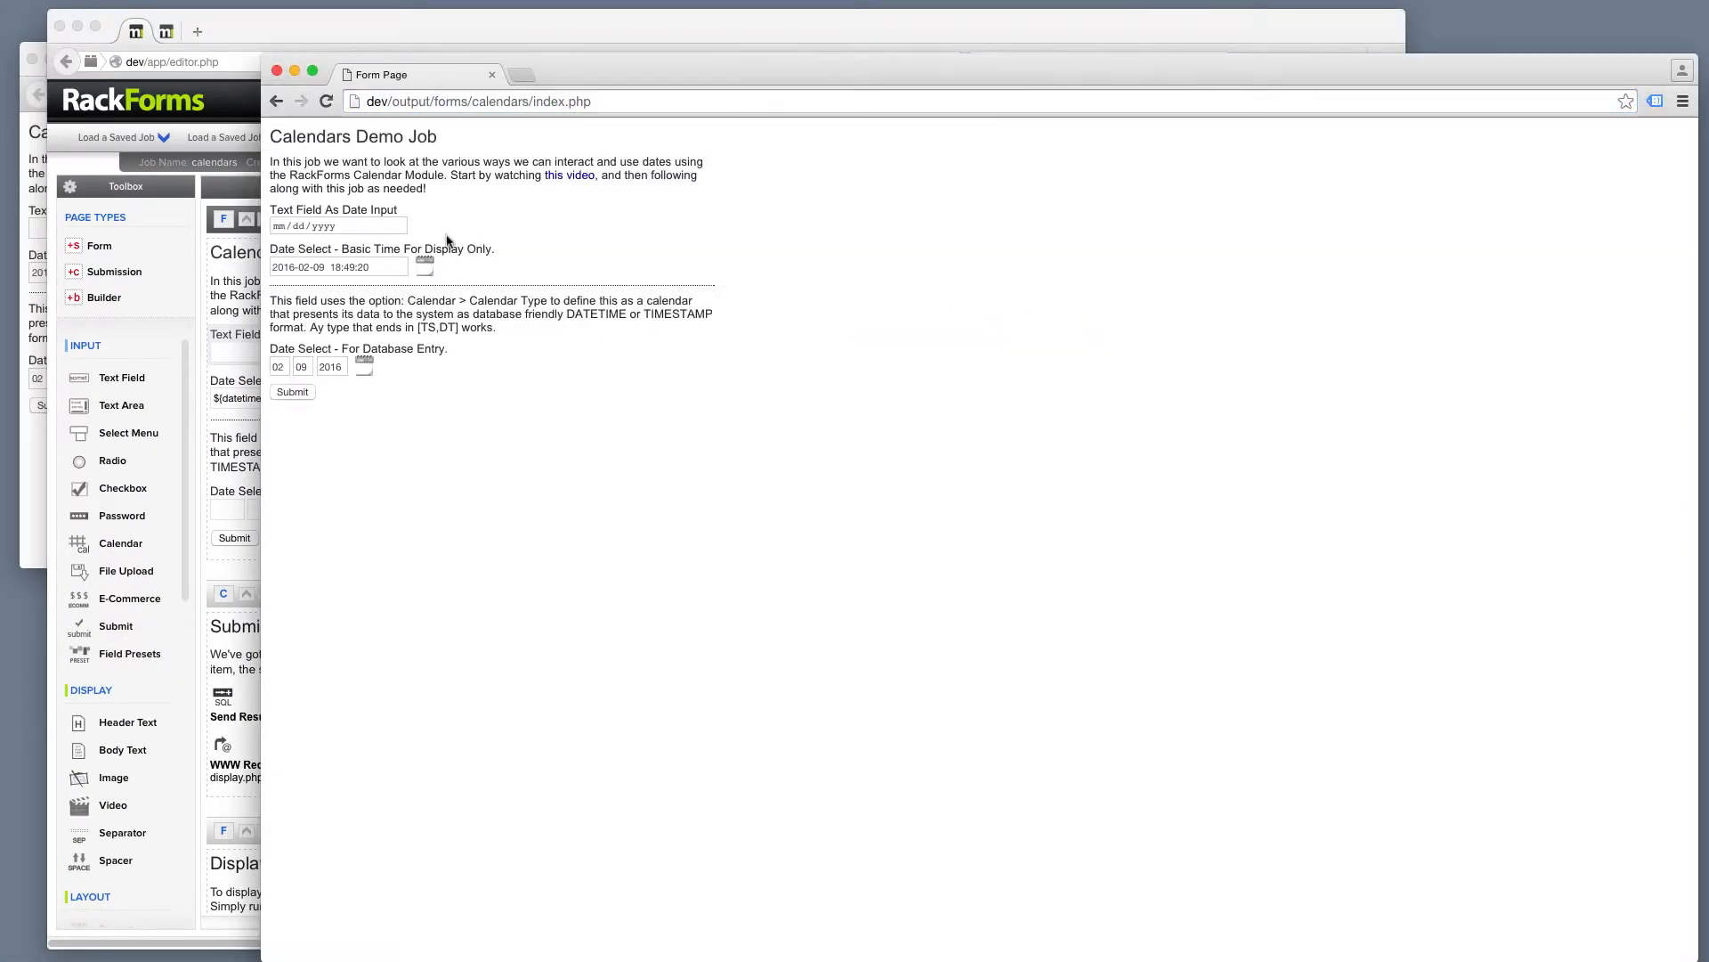
Step: Test the date picker by choosing February 10, 2016 for Text Field As Date Input, reopen the calendar, and close the Chrome window
{"action": "left_click", "coordinate": [399, 227]}
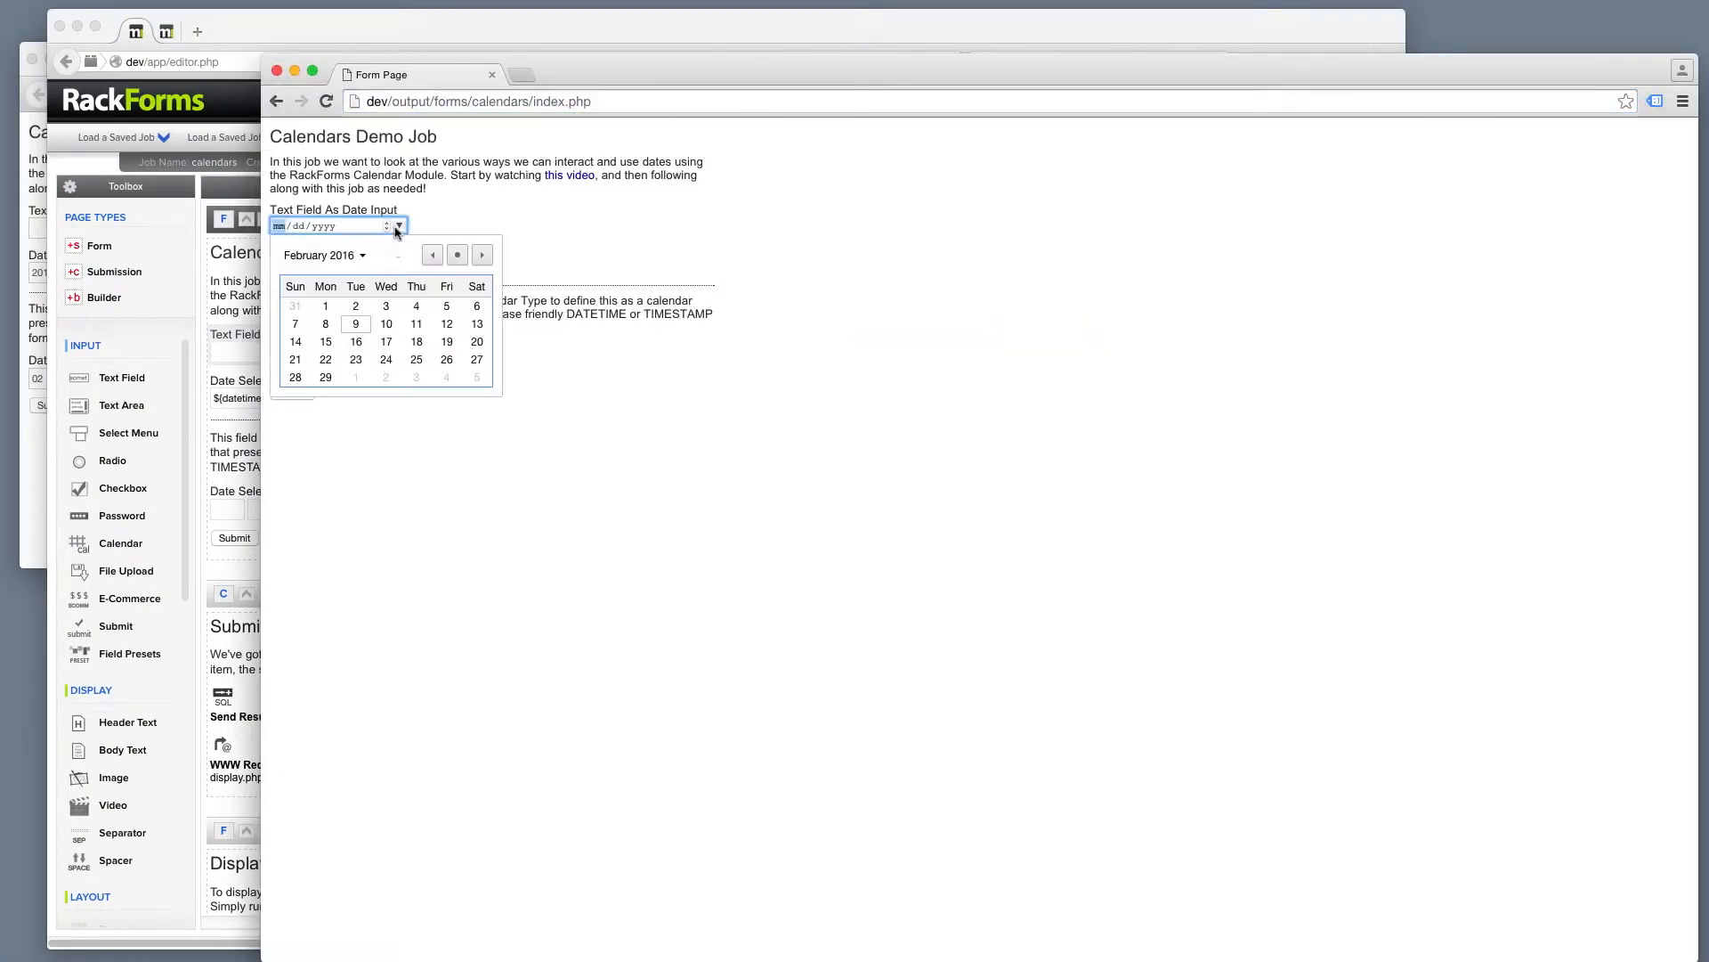
{"action": "left_click", "coordinate": [386, 323]}
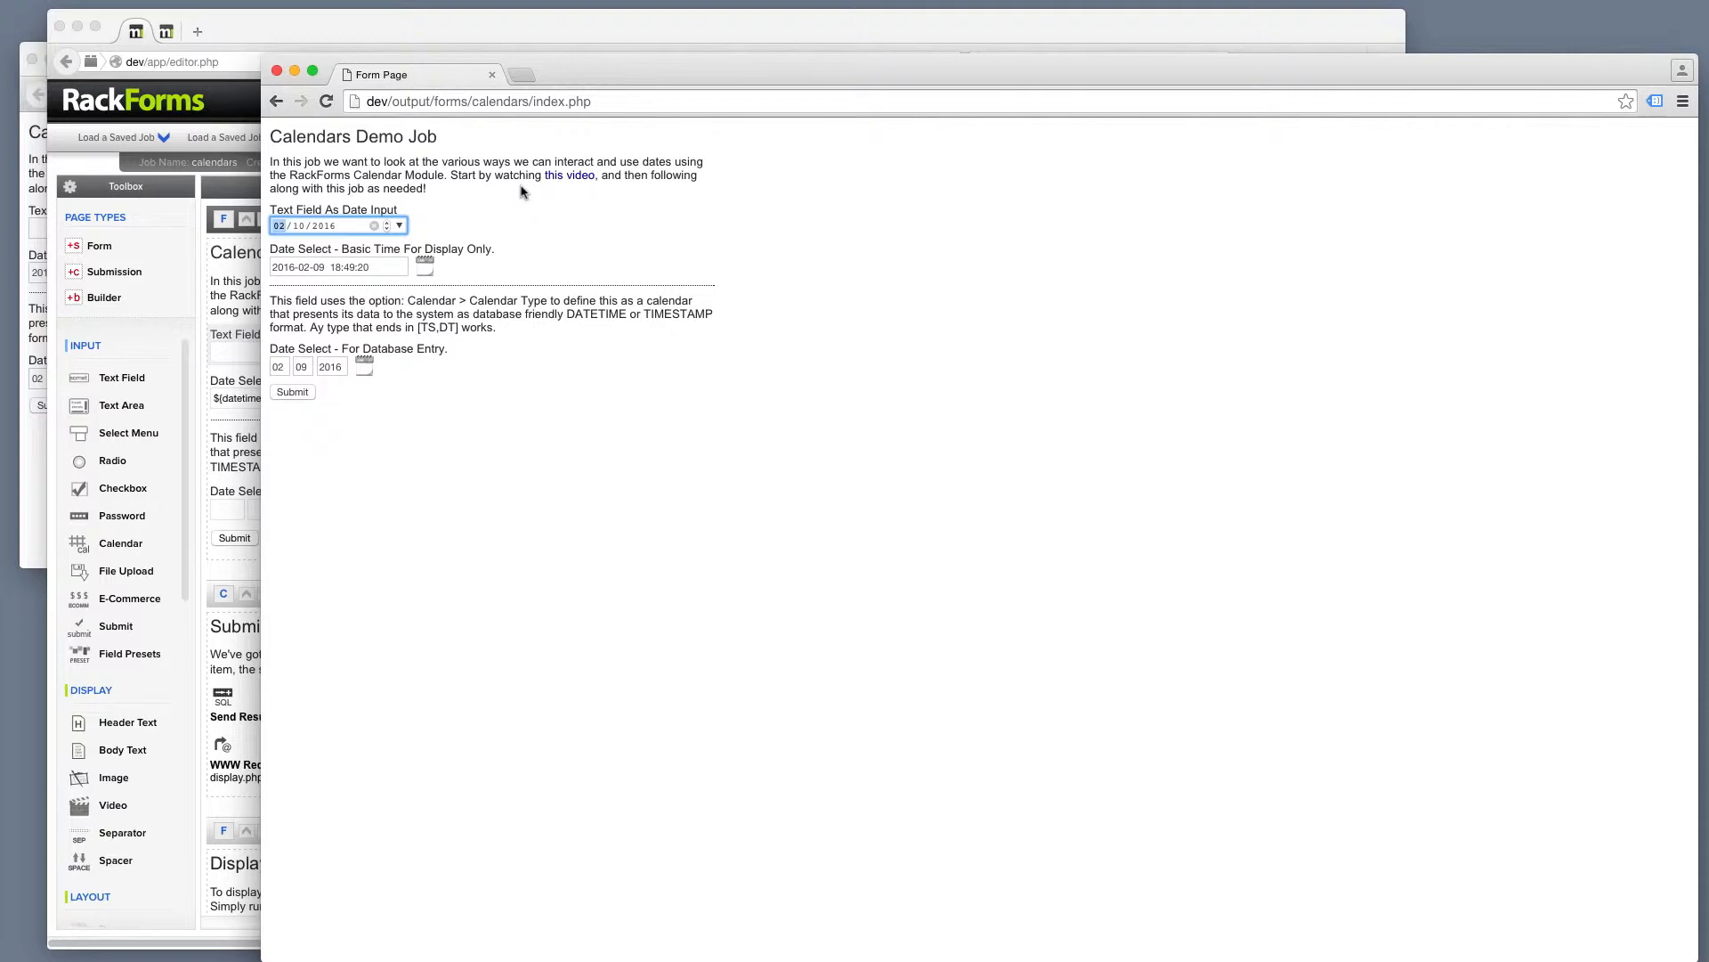
{"action": "left_click", "coordinate": [400, 228]}
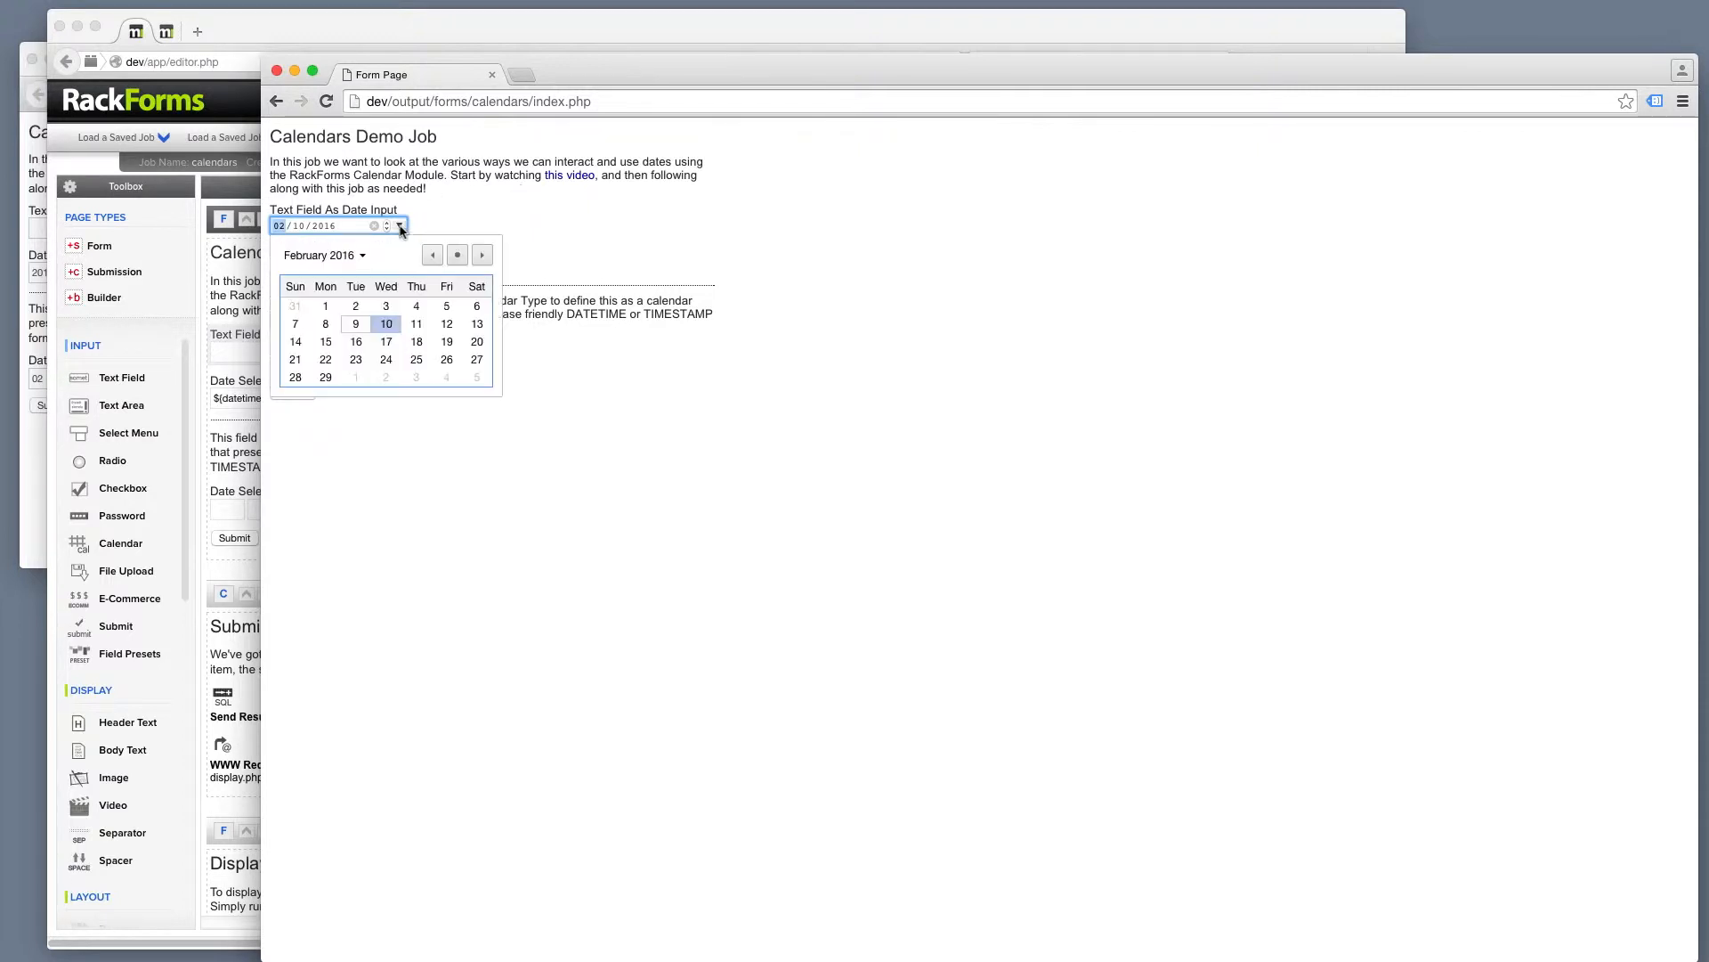
{"action": "left_click", "coordinate": [499, 229]}
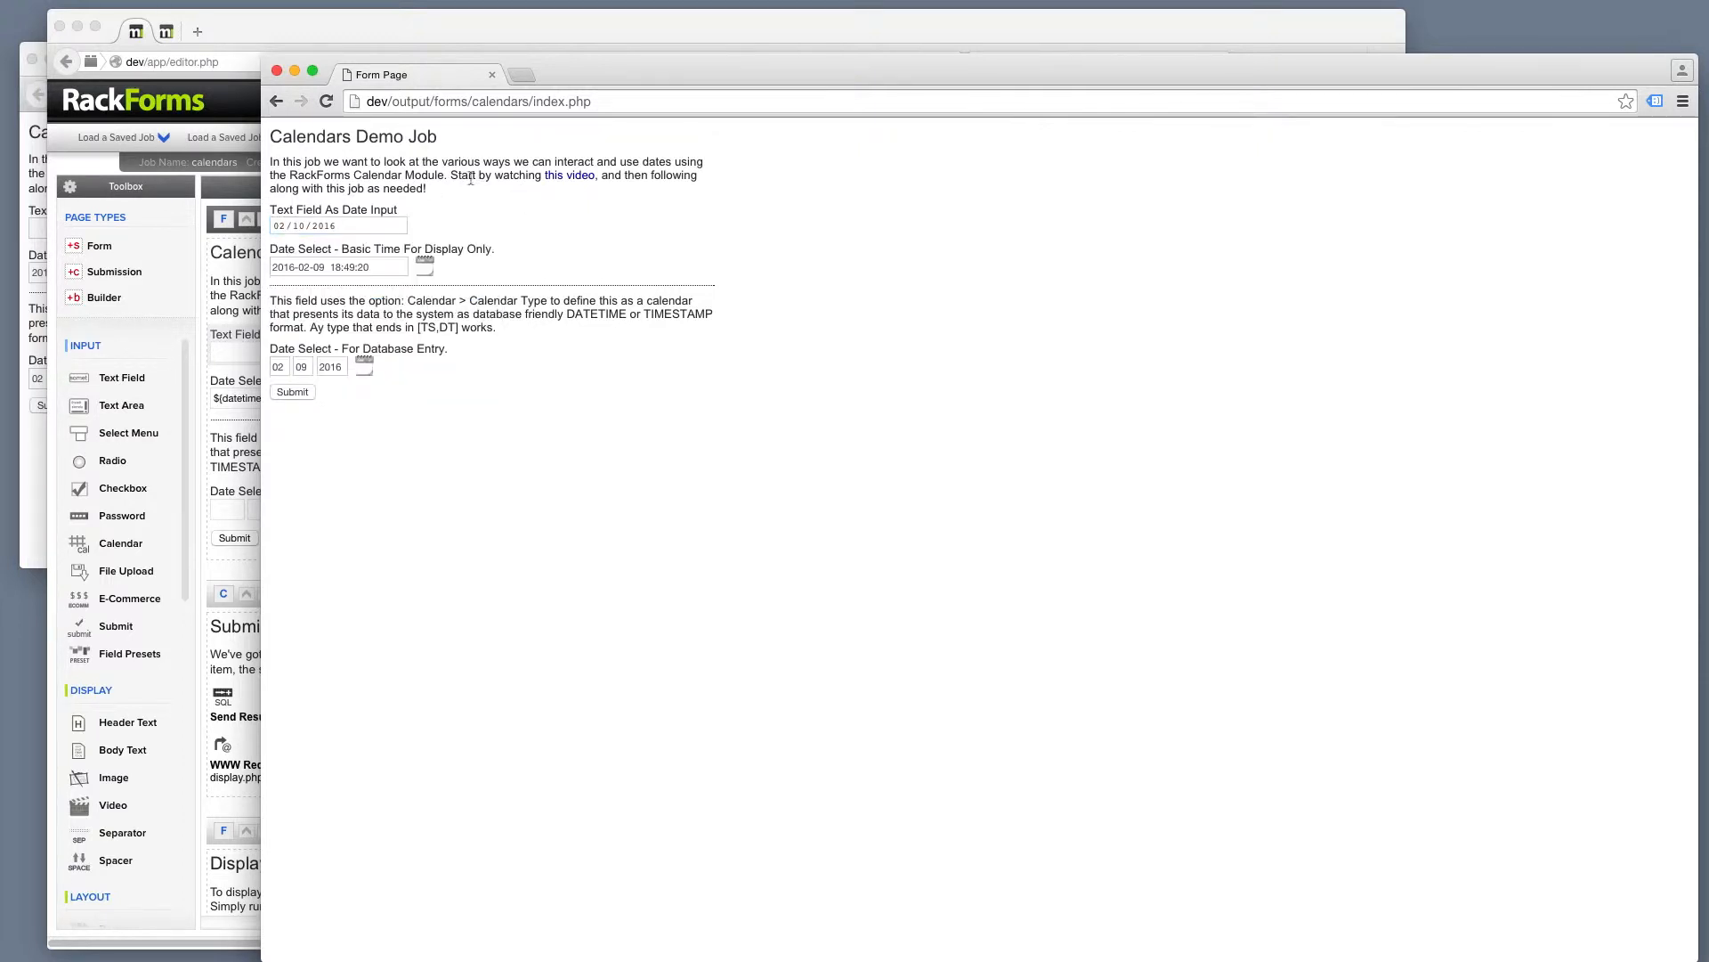
{"action": "left_click", "coordinate": [277, 72]}
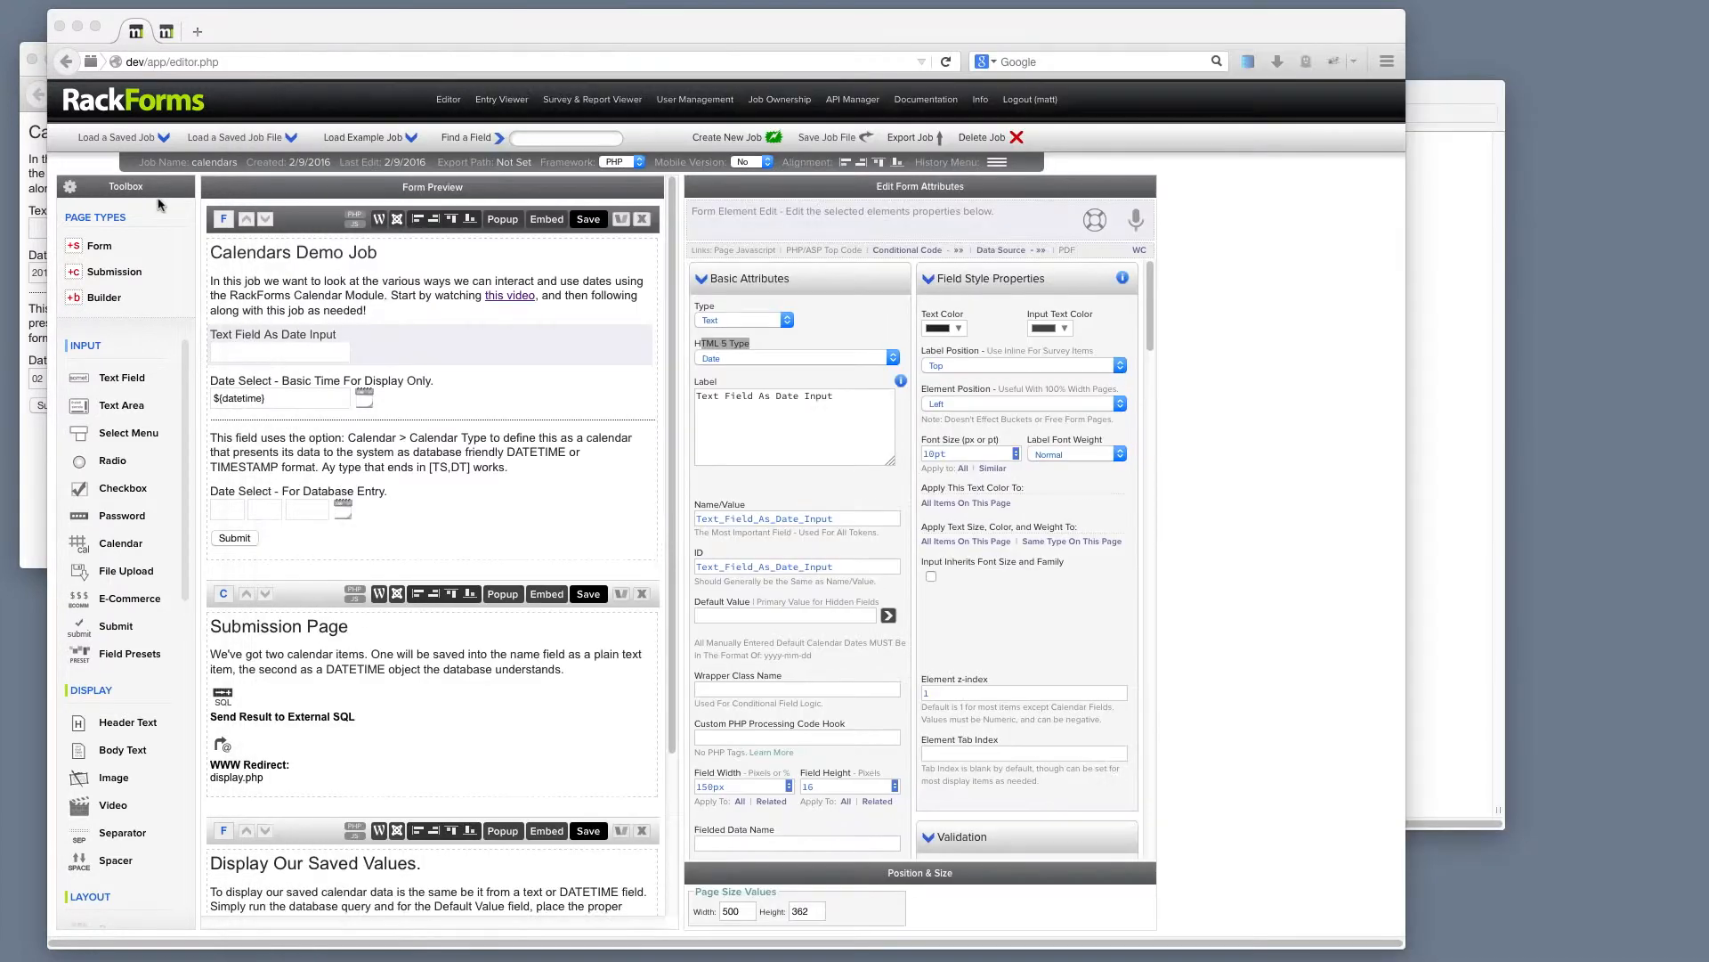
Step: Check the first two date inputs on the Firefox form page, and select the Date Select - Basic Time field in the RackForms editor
{"action": "left_click", "coordinate": [27, 478]}
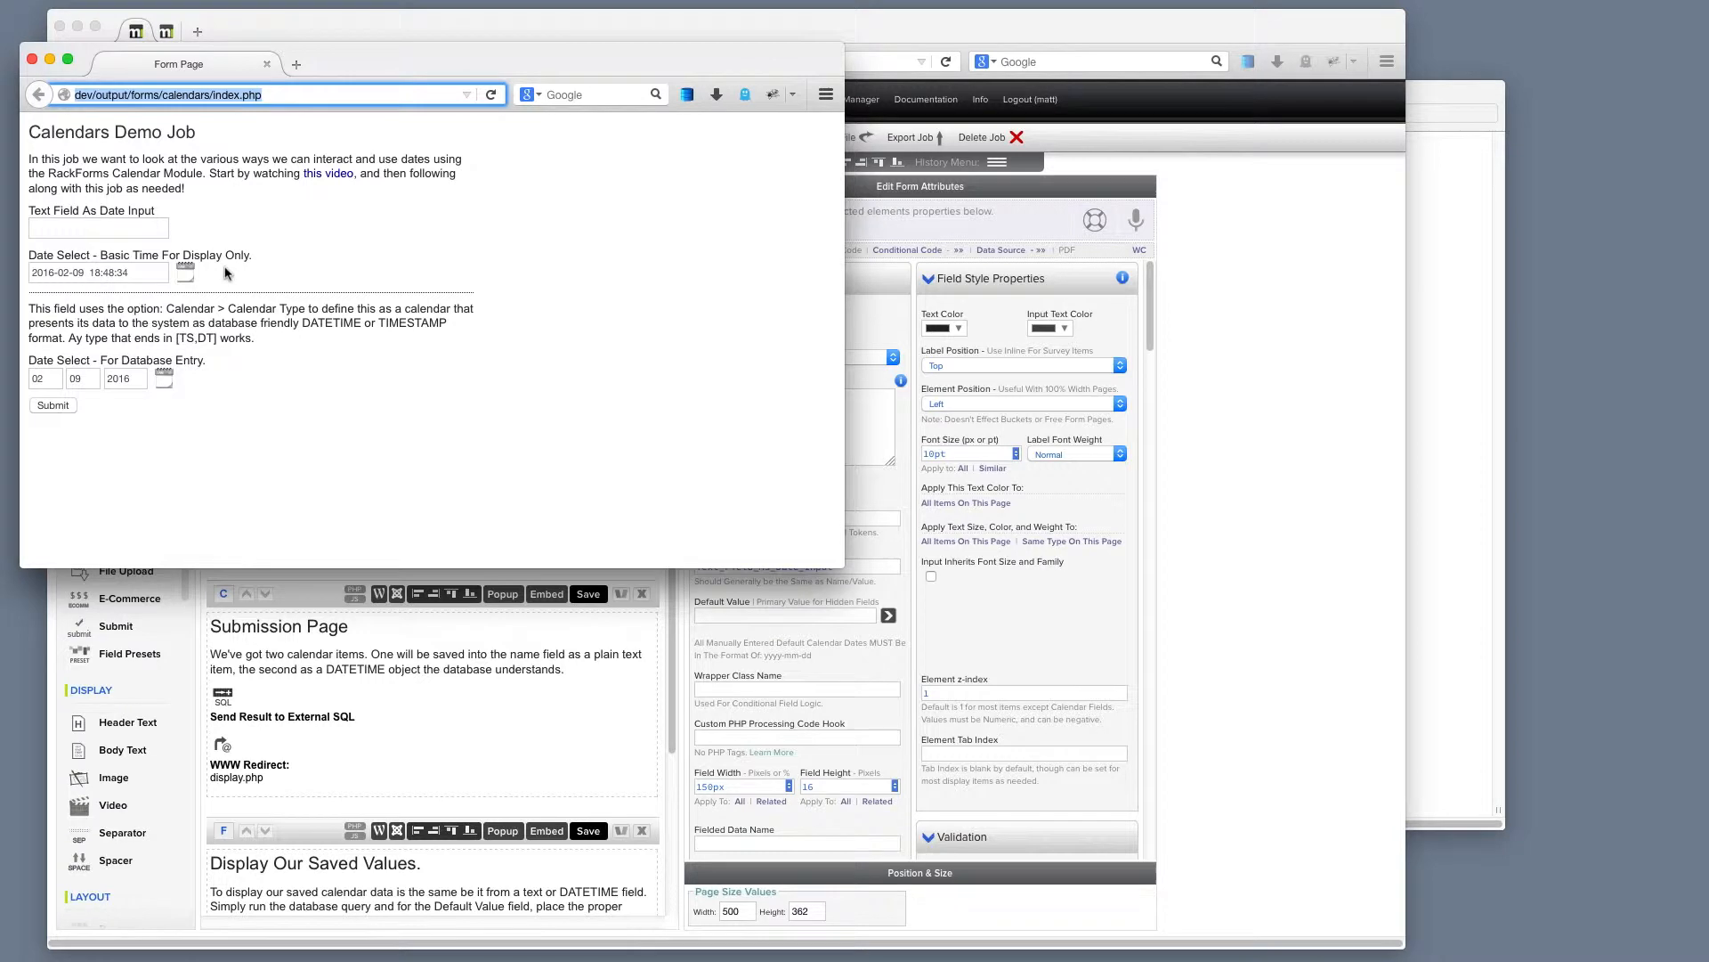
{"action": "left_click", "coordinate": [135, 229]}
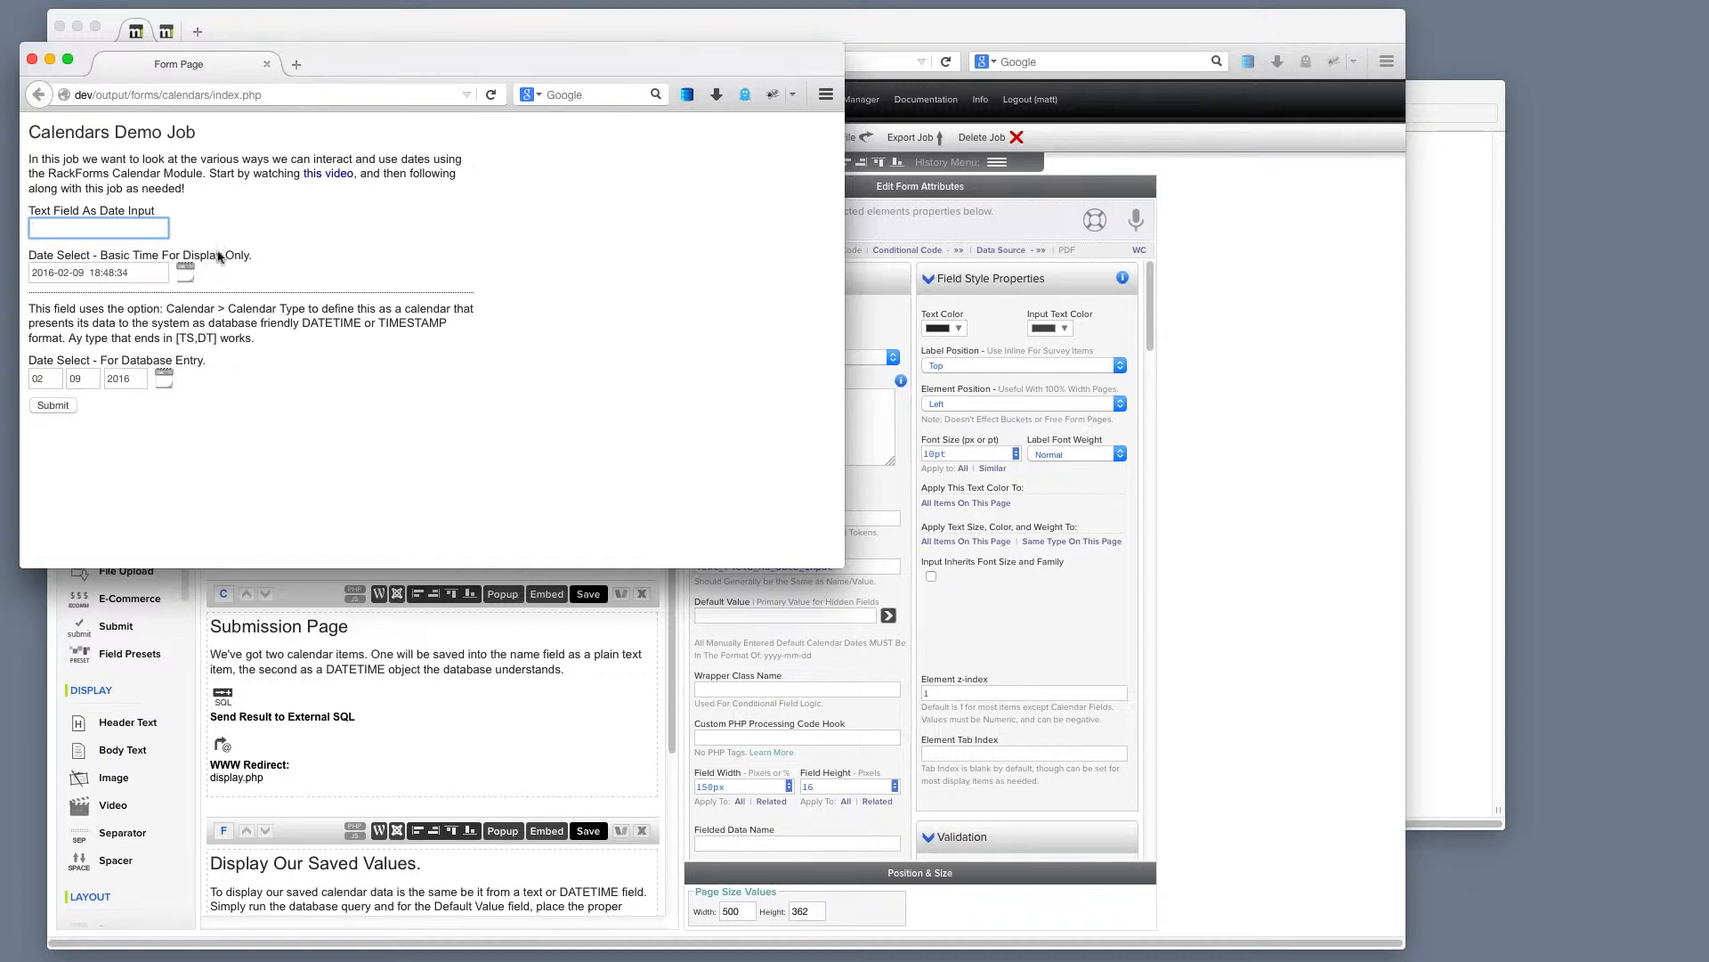
{"action": "left_click", "coordinate": [146, 278]}
{"action": "key", "text": "super+a"}
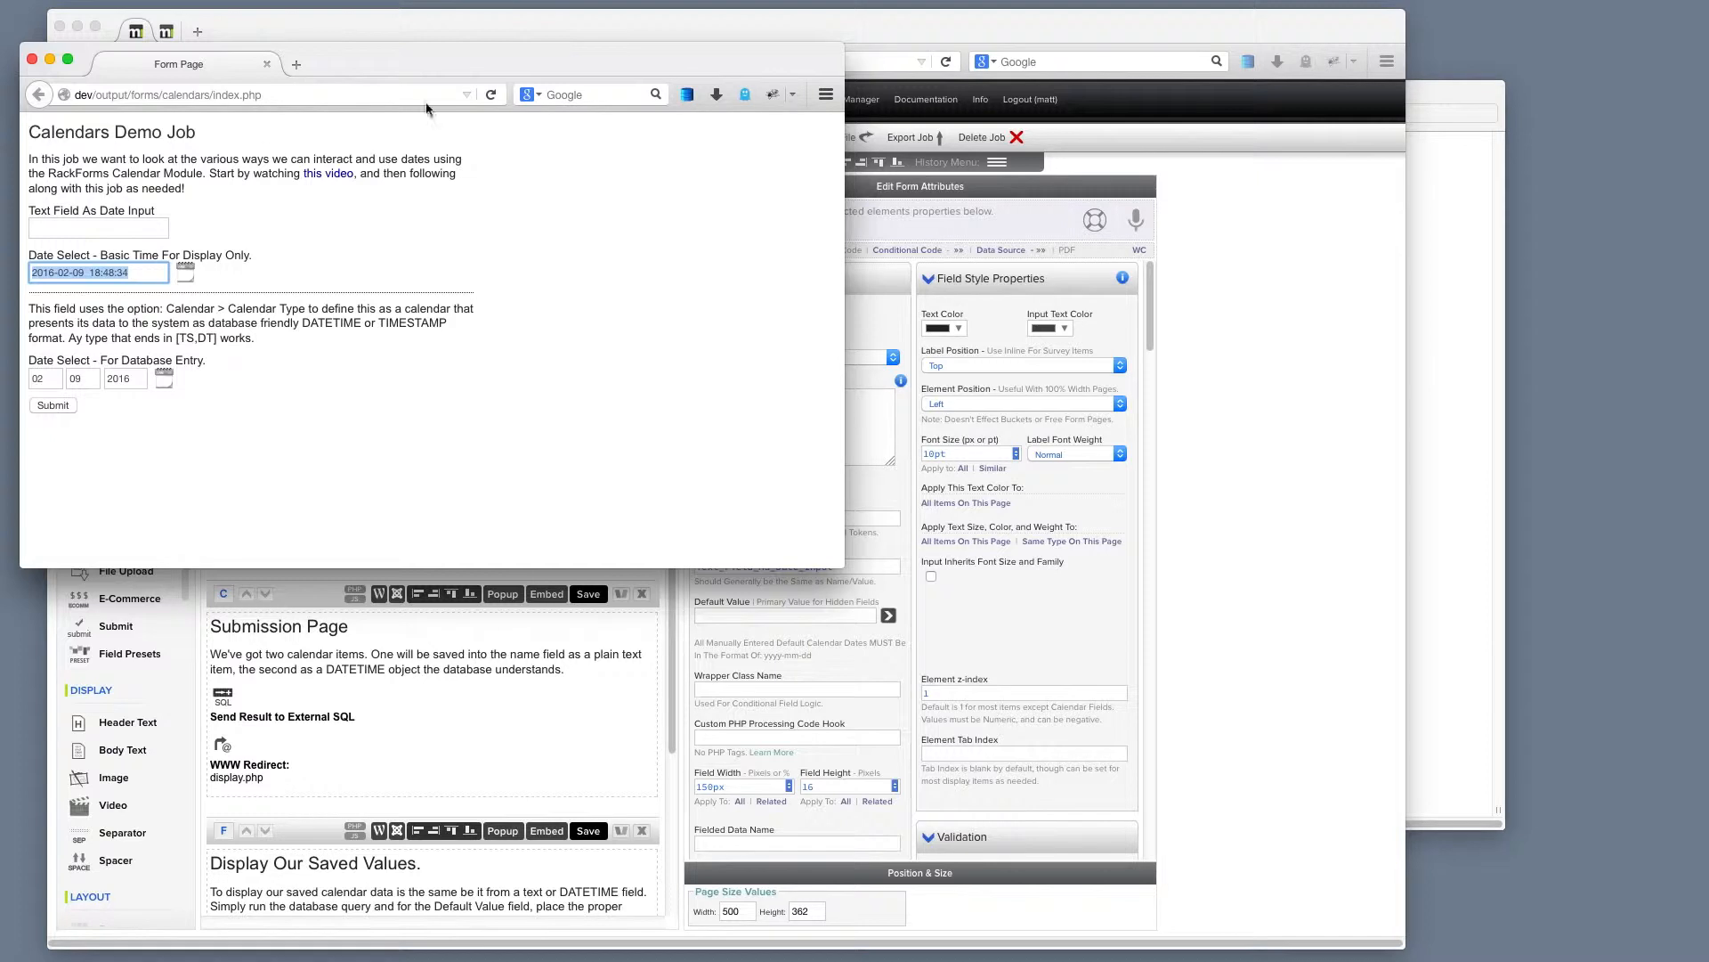
{"action": "left_click", "coordinate": [420, 33]}
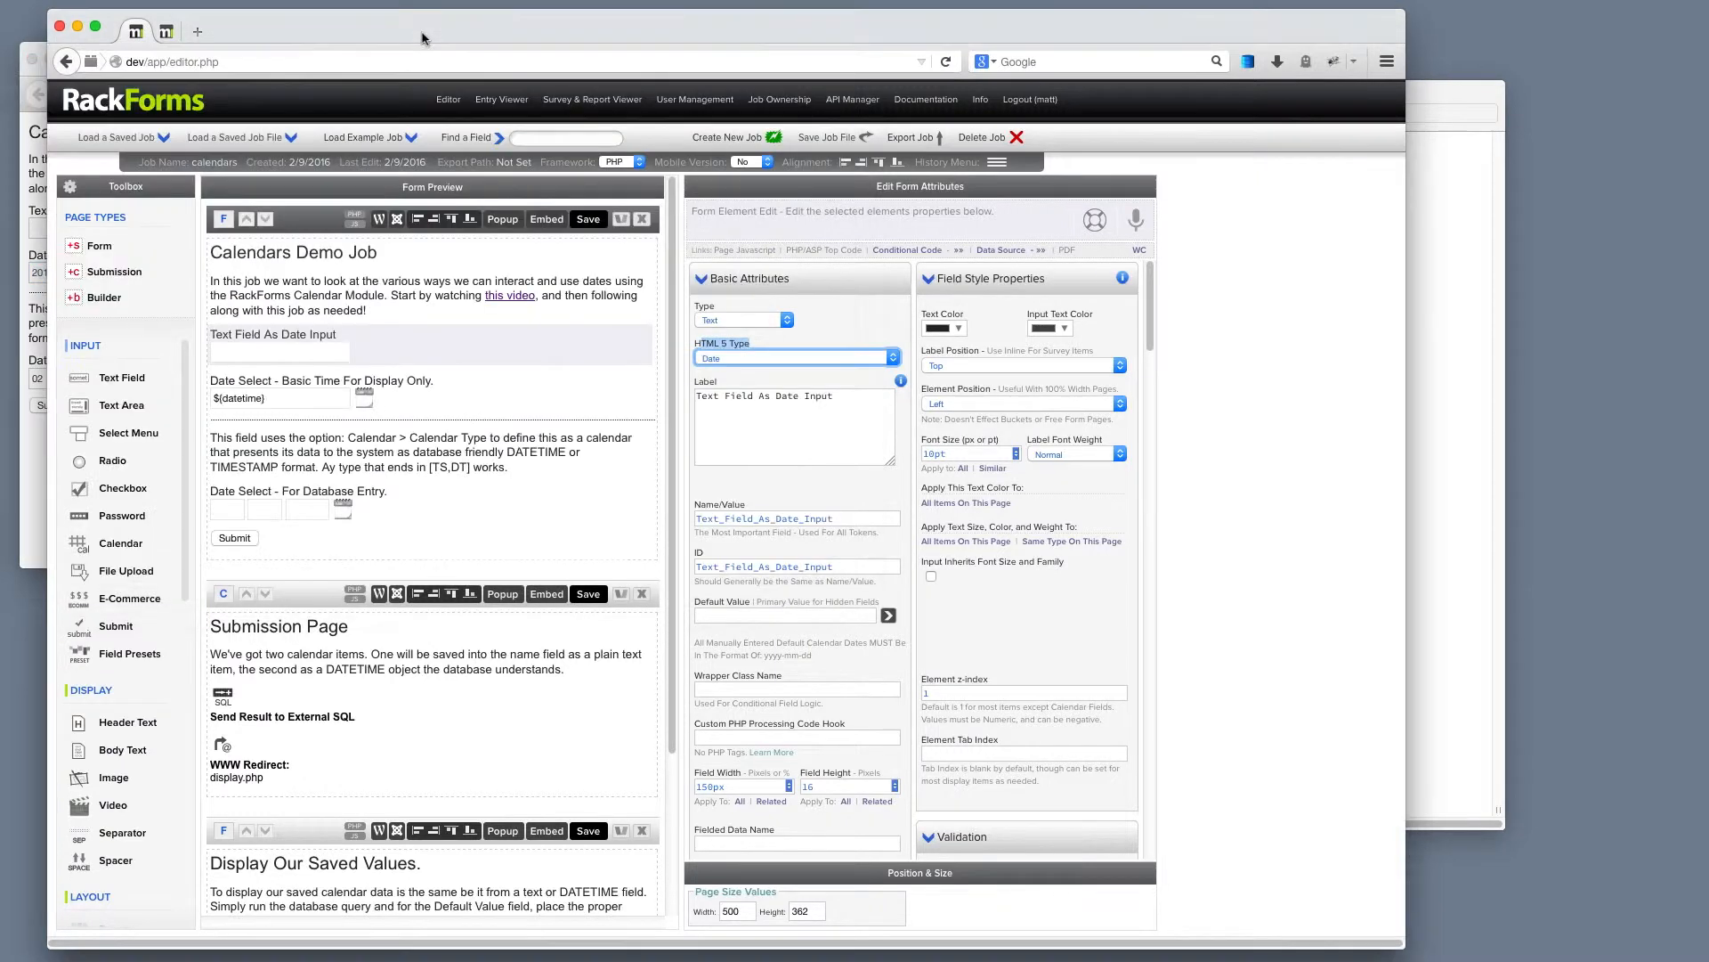
{"action": "left_click", "coordinate": [454, 402]}
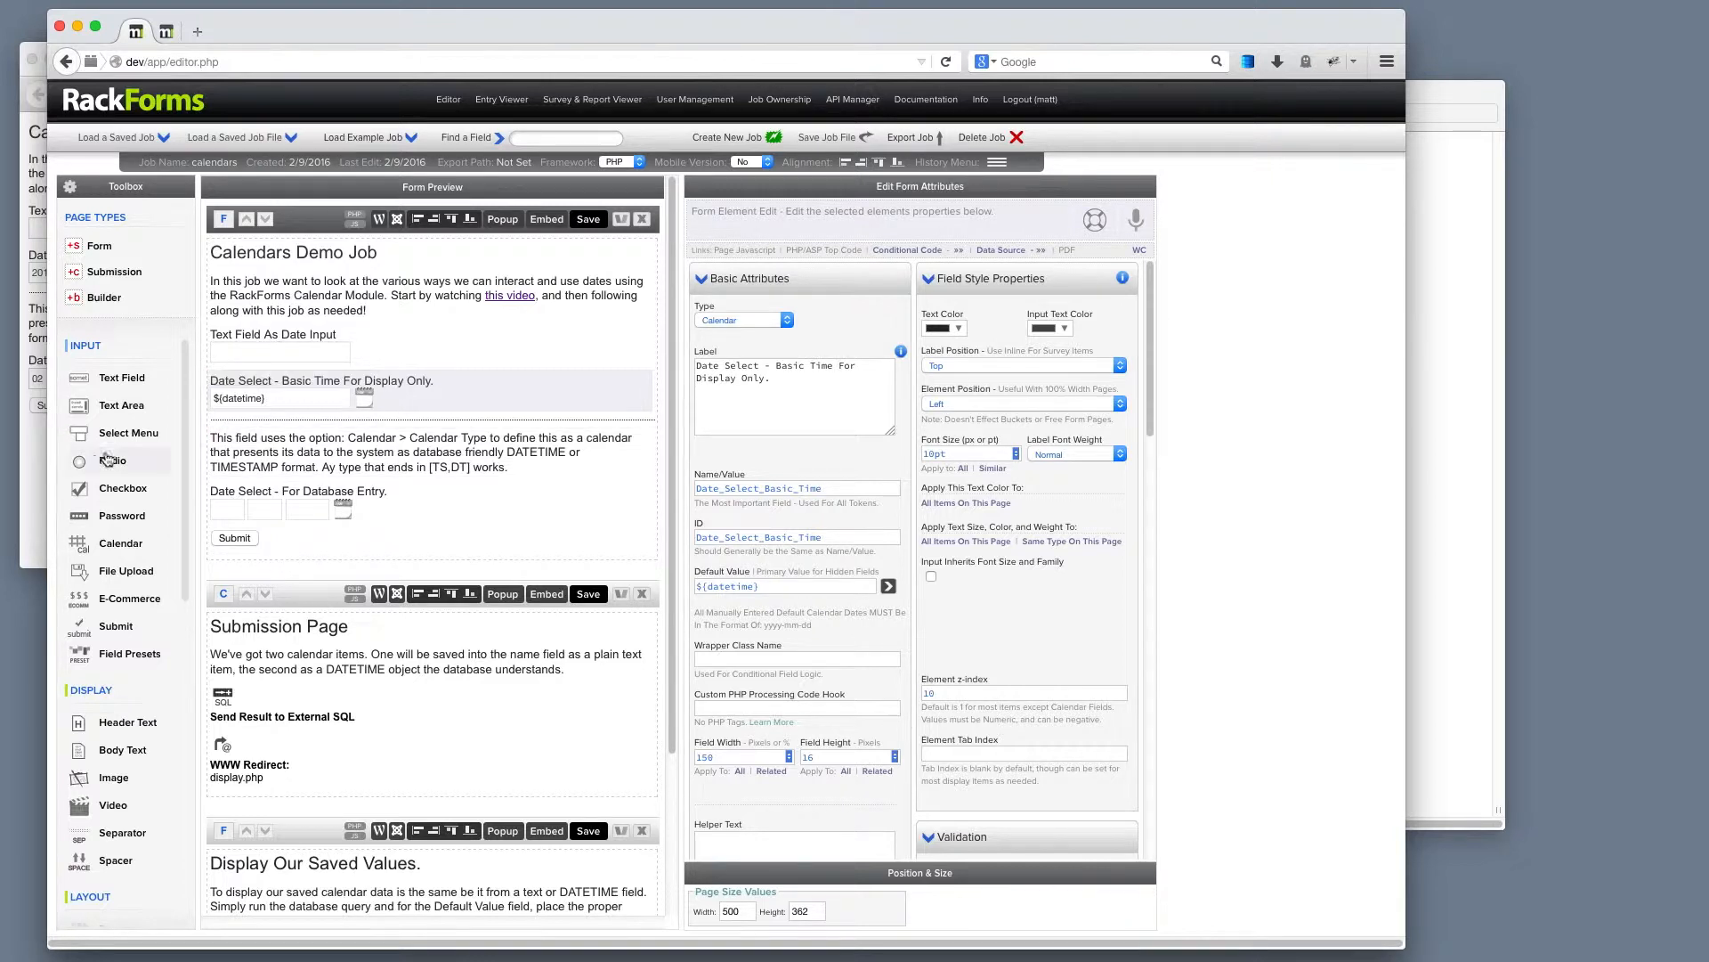
Step: On the form page, choose February 10, 2016 from the calendar of Date Select - Basic Time For Display Only
{"action": "left_click", "coordinate": [35, 481]}
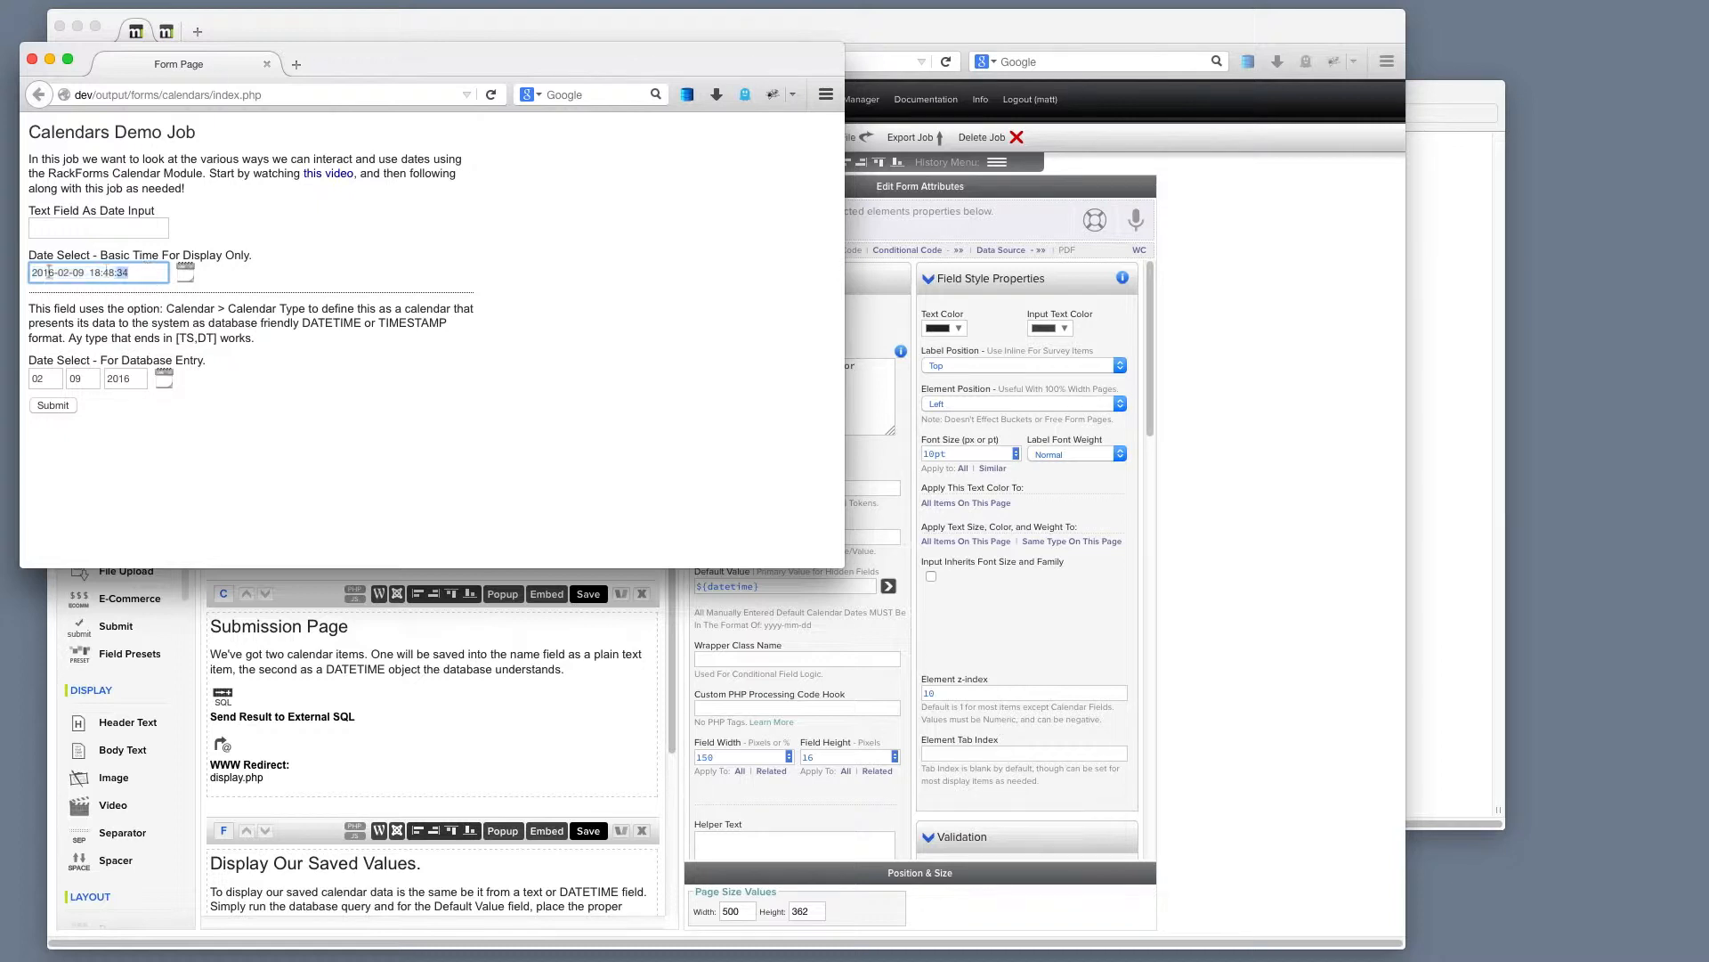
{"action": "left_click", "coordinate": [188, 279]}
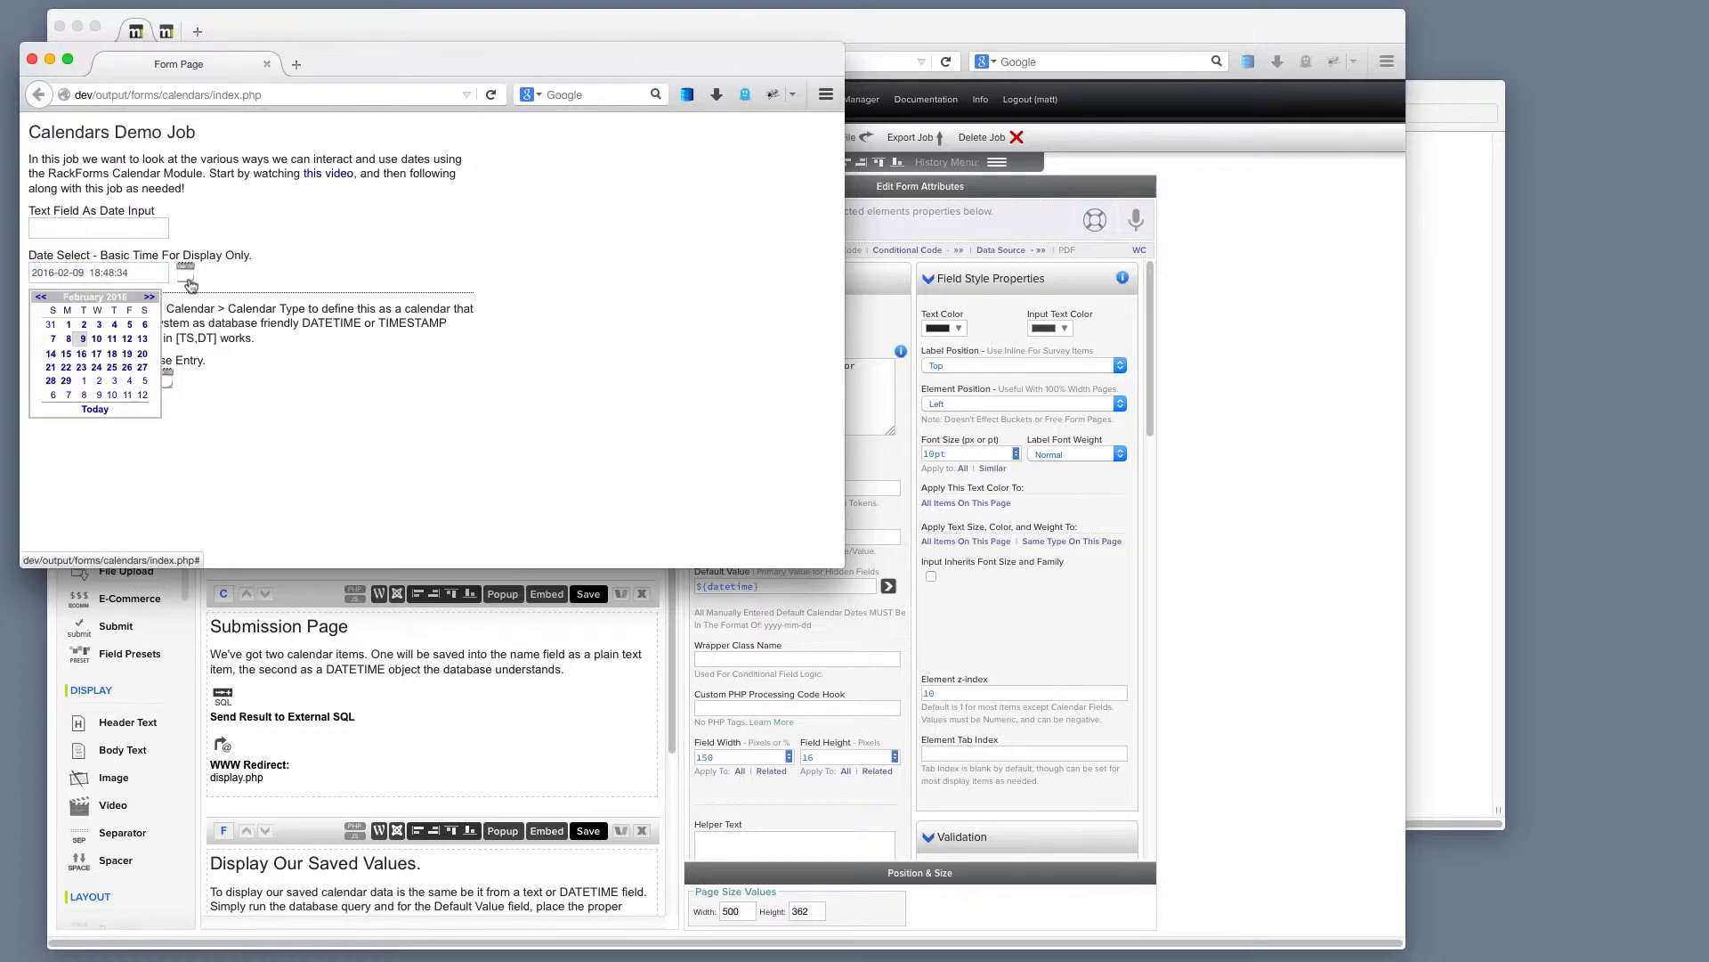
{"action": "left_click", "coordinate": [97, 338]}
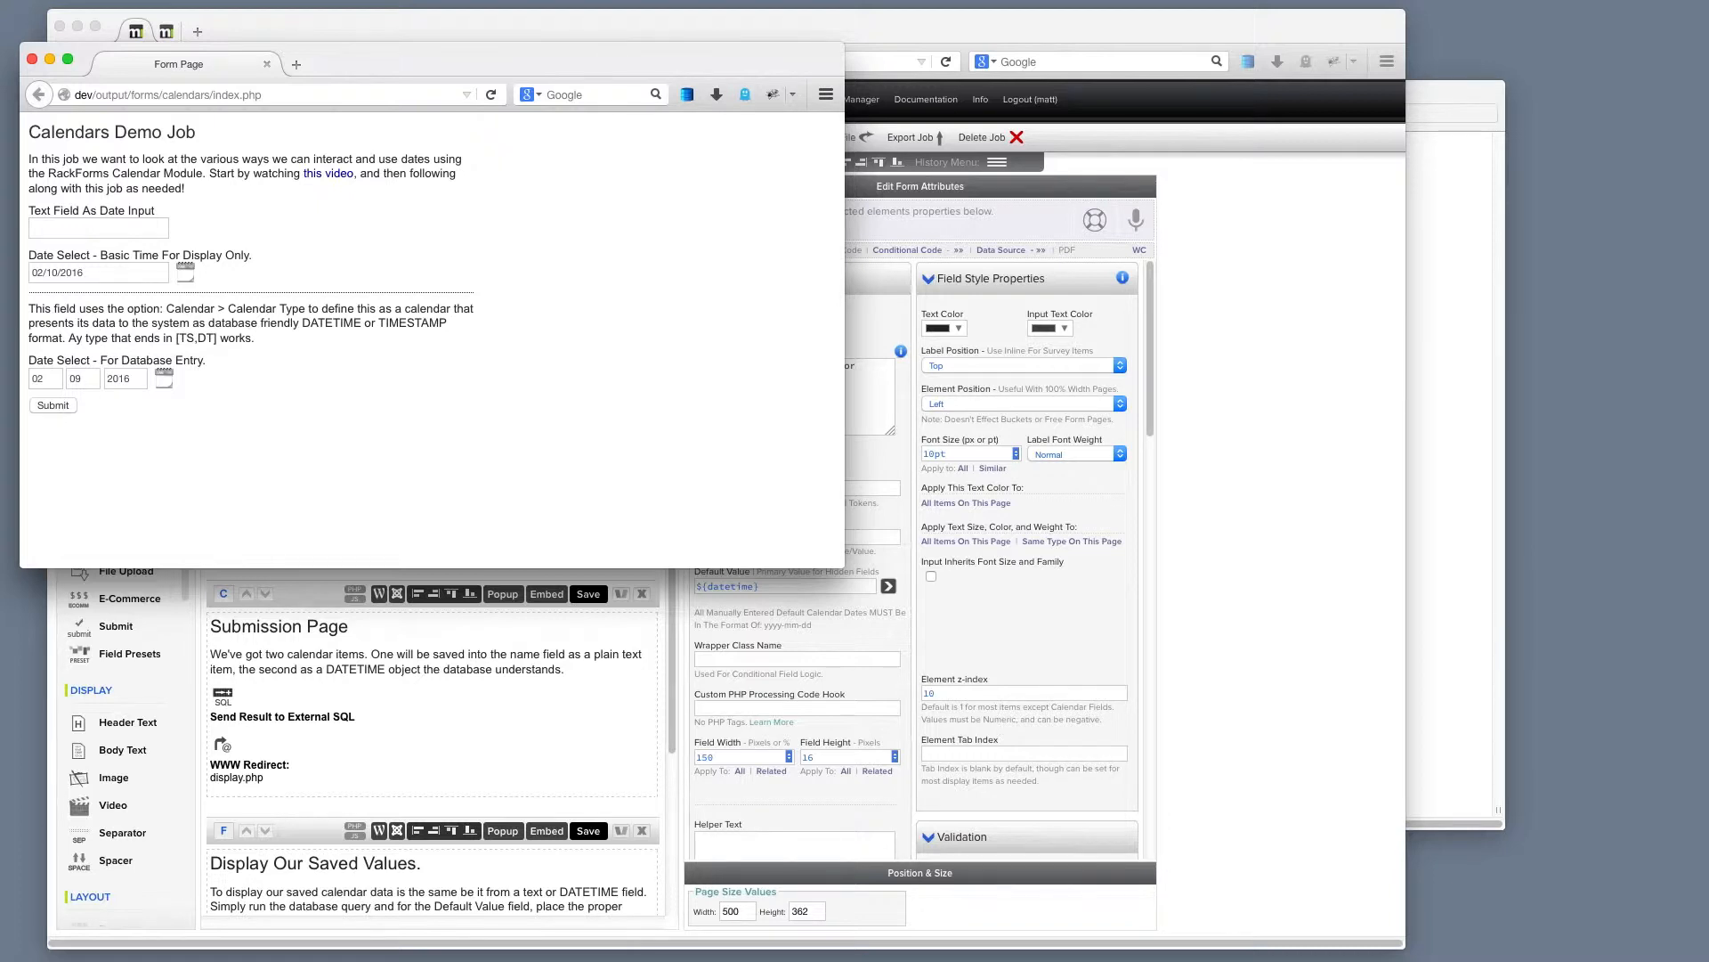
Step: Highlight the Basic Time date value, the words DATETIME and TIMESTAMP in the description, and Display Only in the label
{"action": "left_click", "coordinate": [138, 272]}
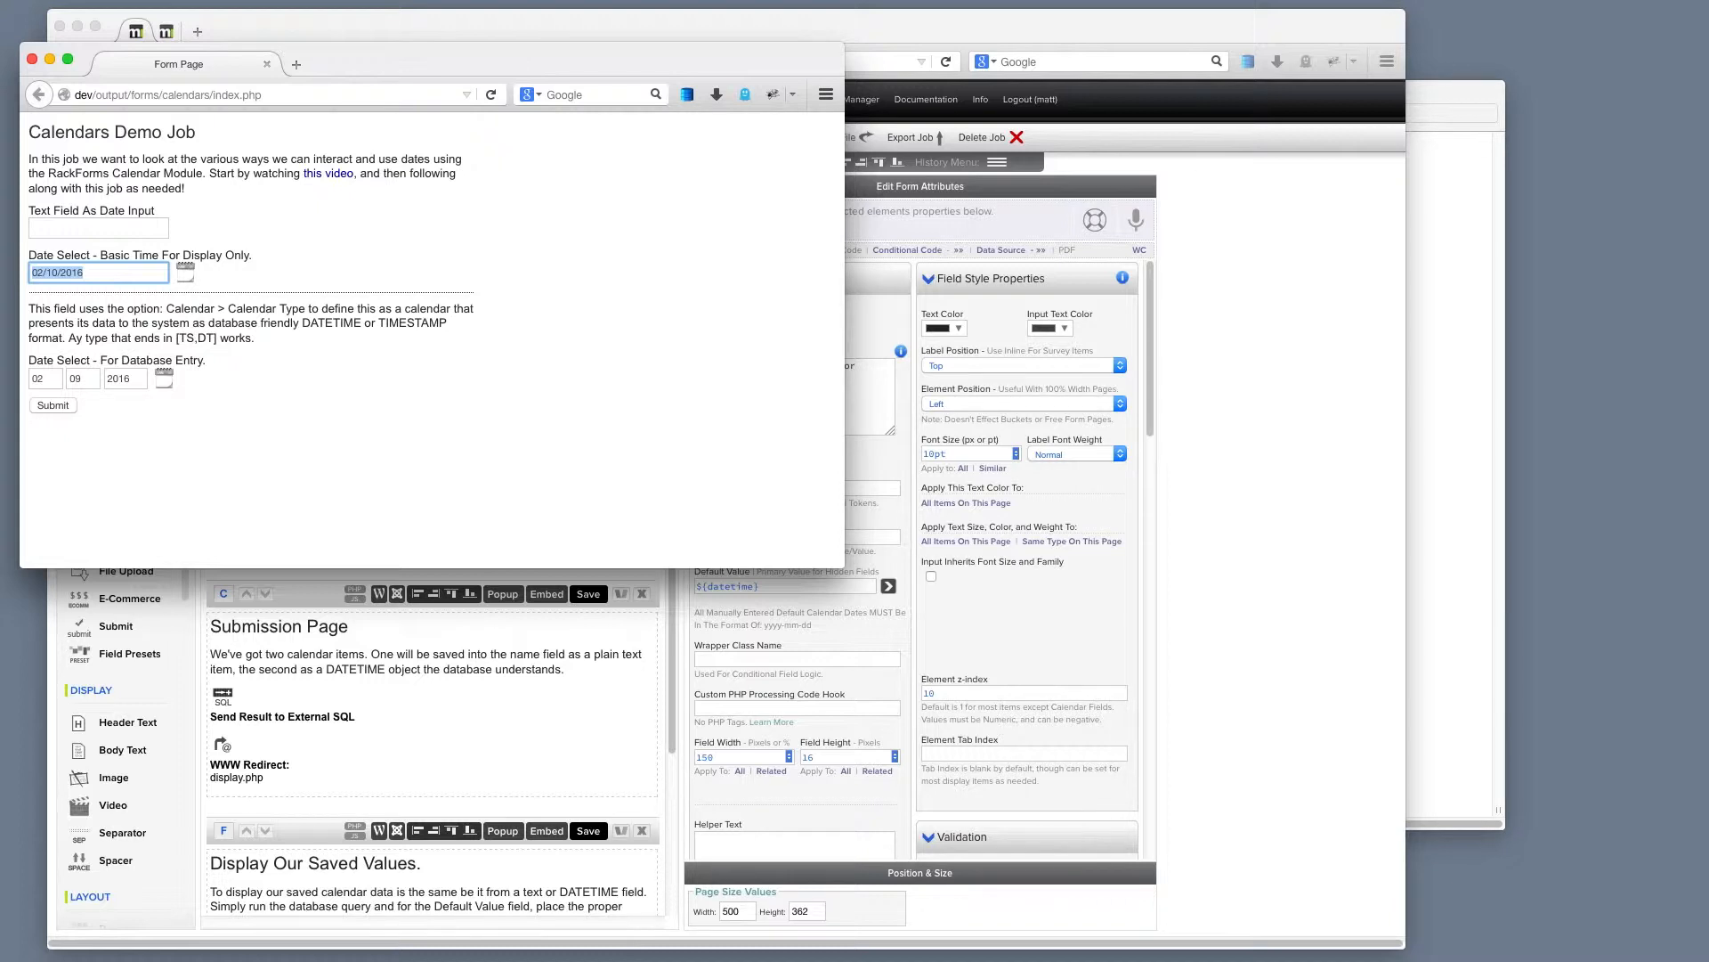
{"action": "double_click", "coordinate": [346, 322]}
{"action": "double_click", "coordinate": [400, 322]}
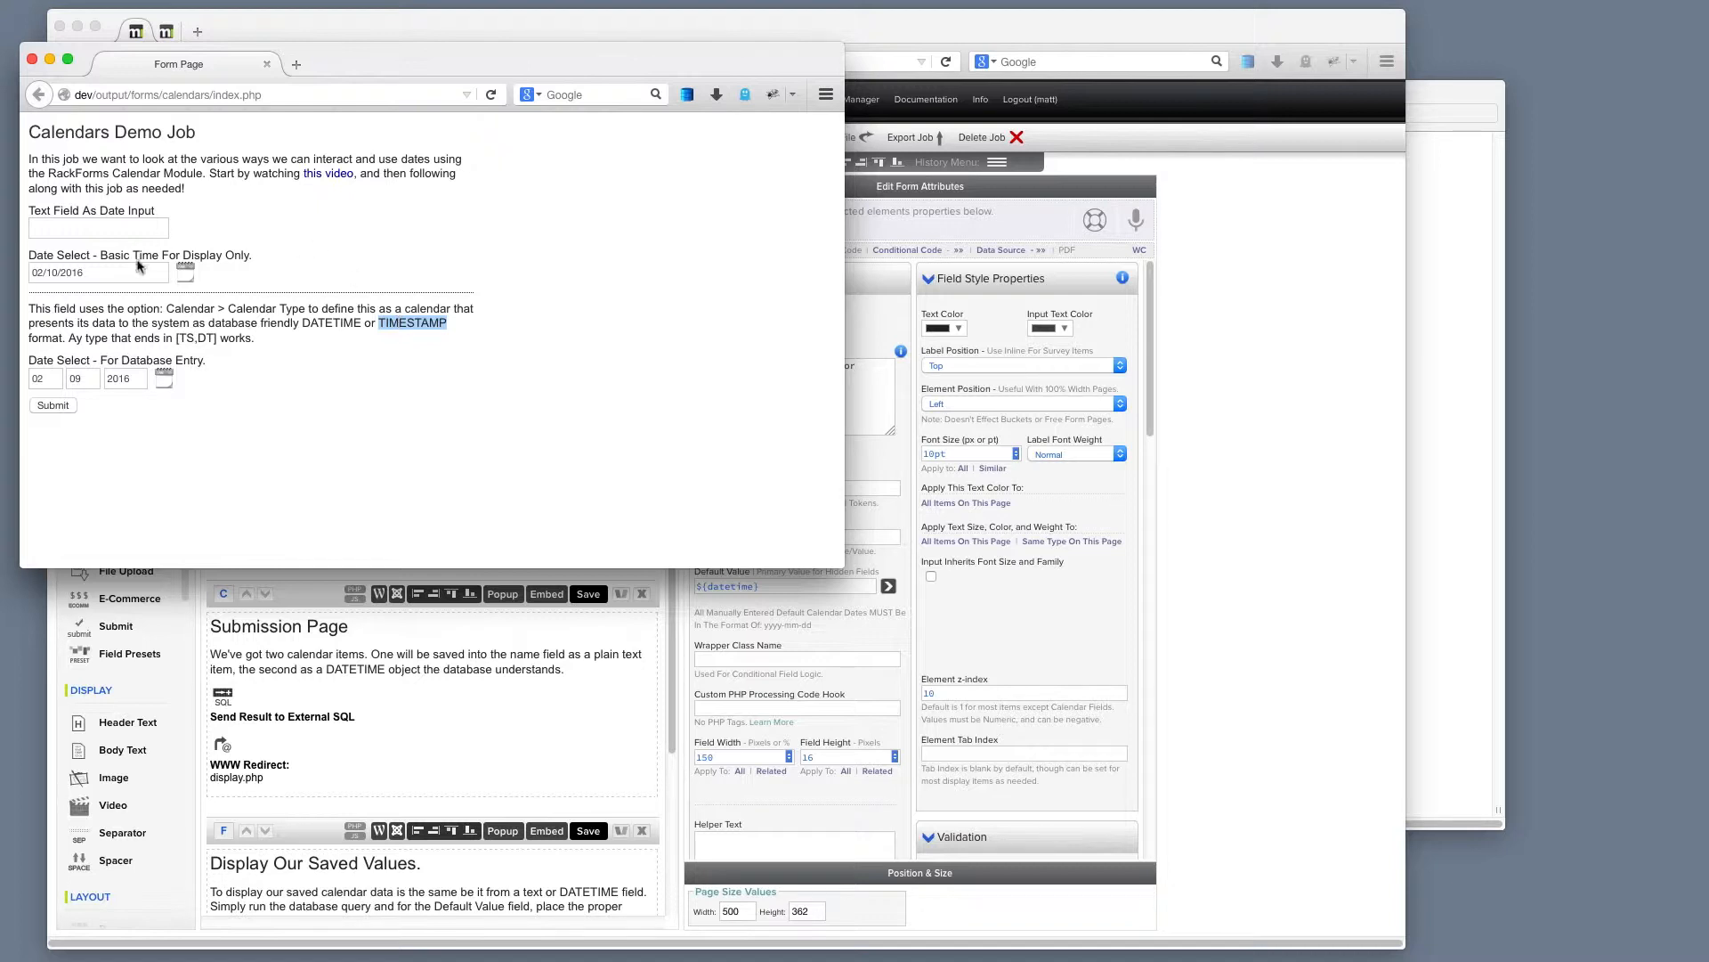
{"action": "left_click_drag", "start_coordinate": [140, 273], "coordinate": [34, 271]}
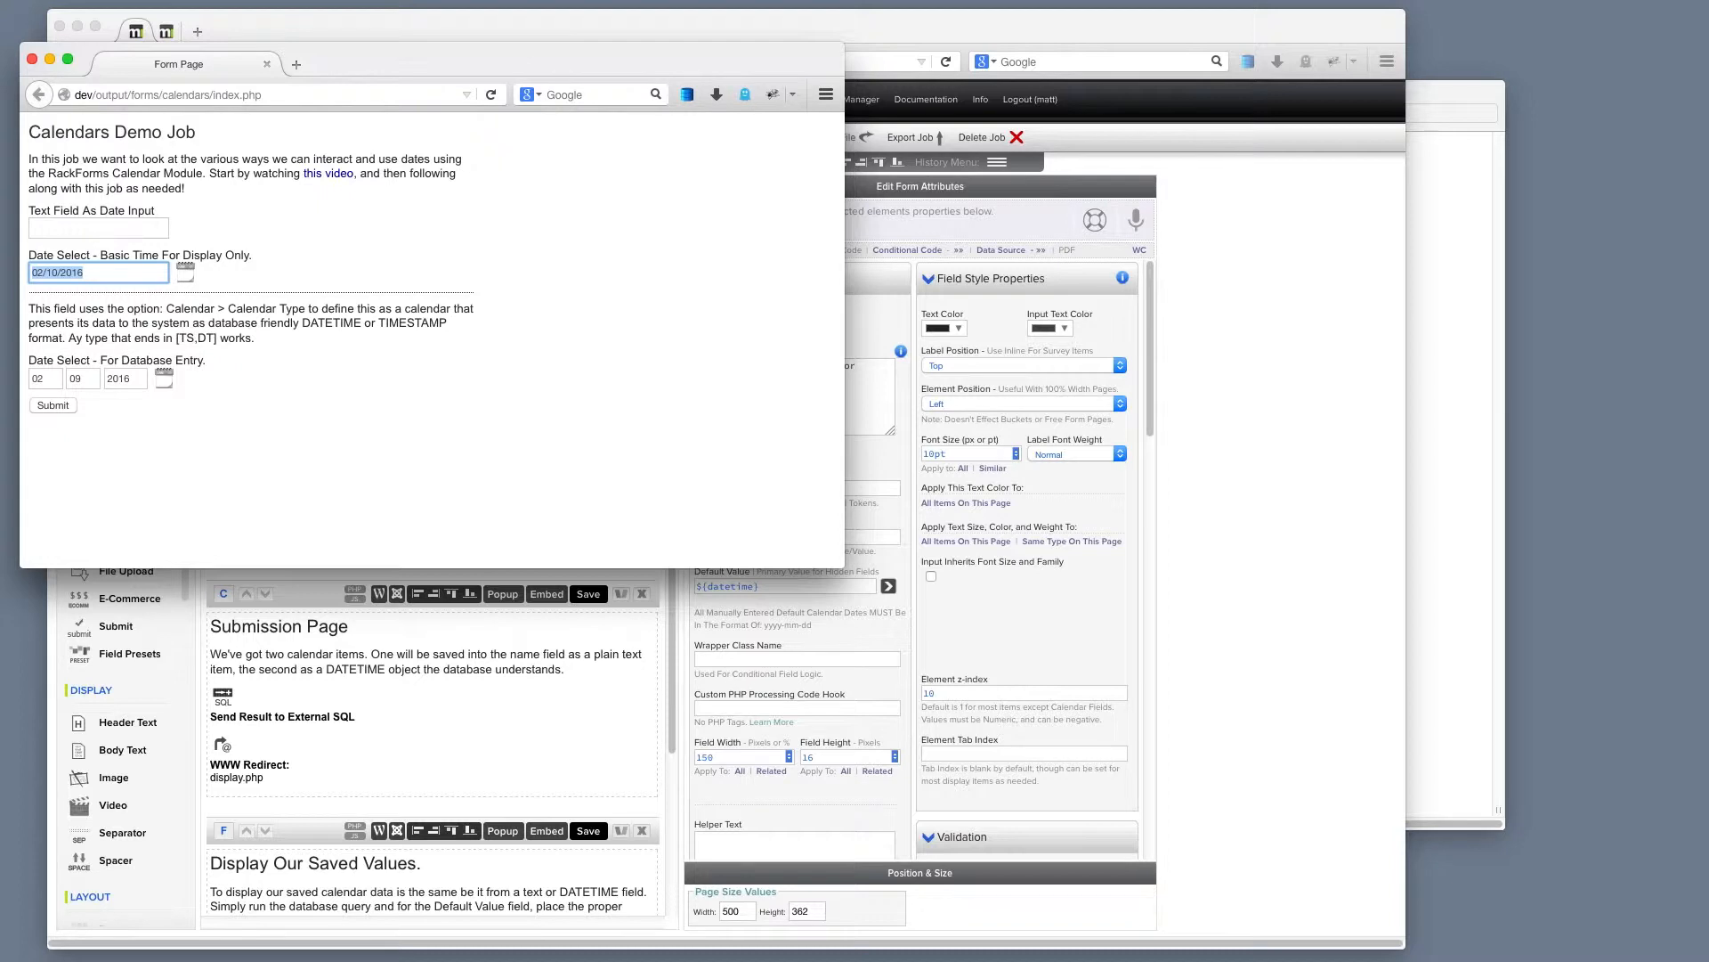
{"action": "left_click_drag", "start_coordinate": [183, 256], "coordinate": [251, 257]}
Step: Return to the RackForms editor and show the Calendar Type options of the Date Select - Basic Time field
{"action": "left_click", "coordinate": [1292, 310]}
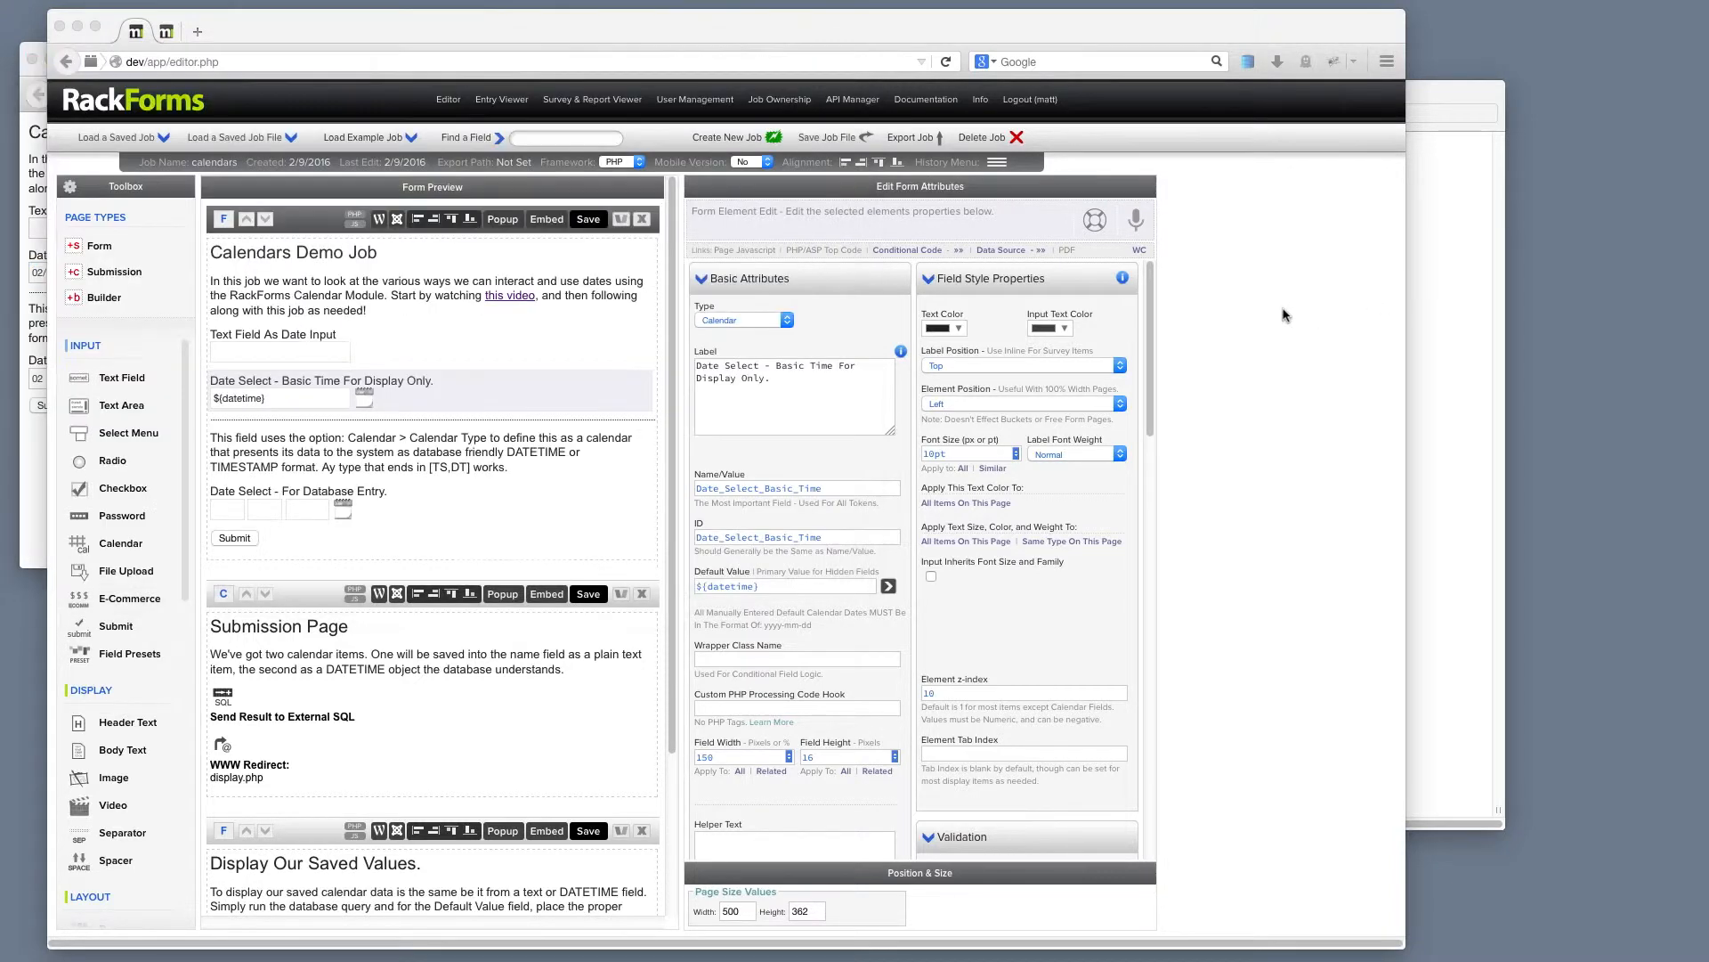
{"action": "scroll", "coordinate": [841, 420], "scroll_direction": "down", "scroll_amount": 10}
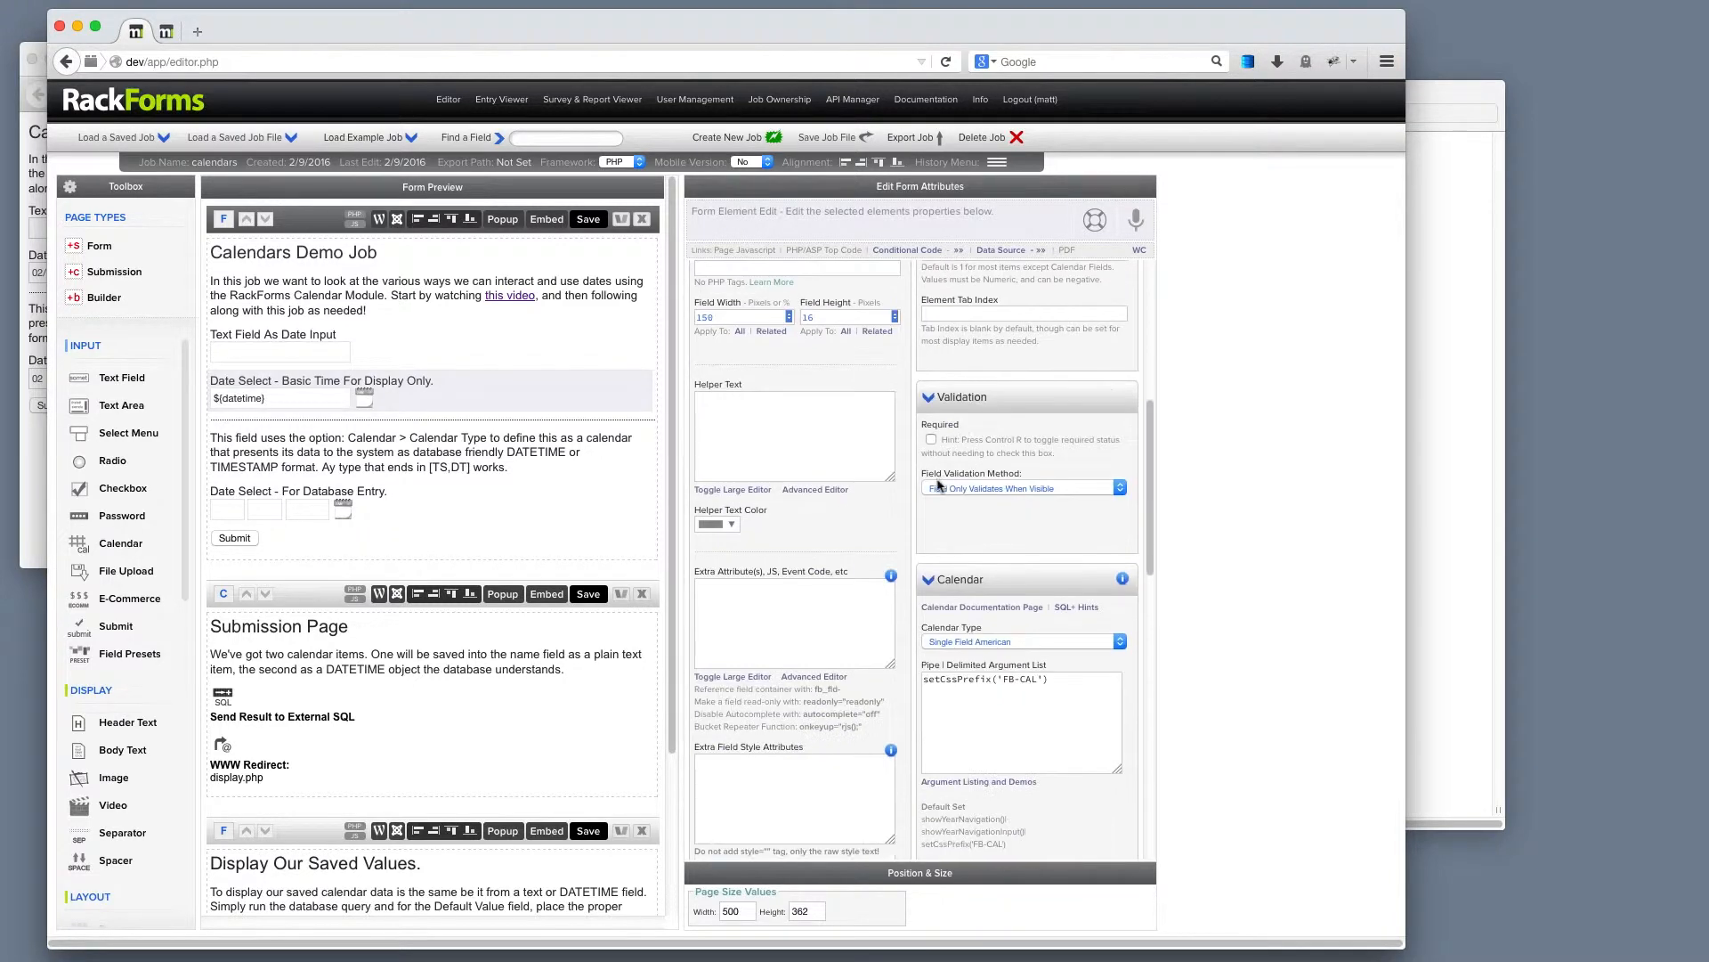
{"action": "left_click", "coordinate": [978, 564]}
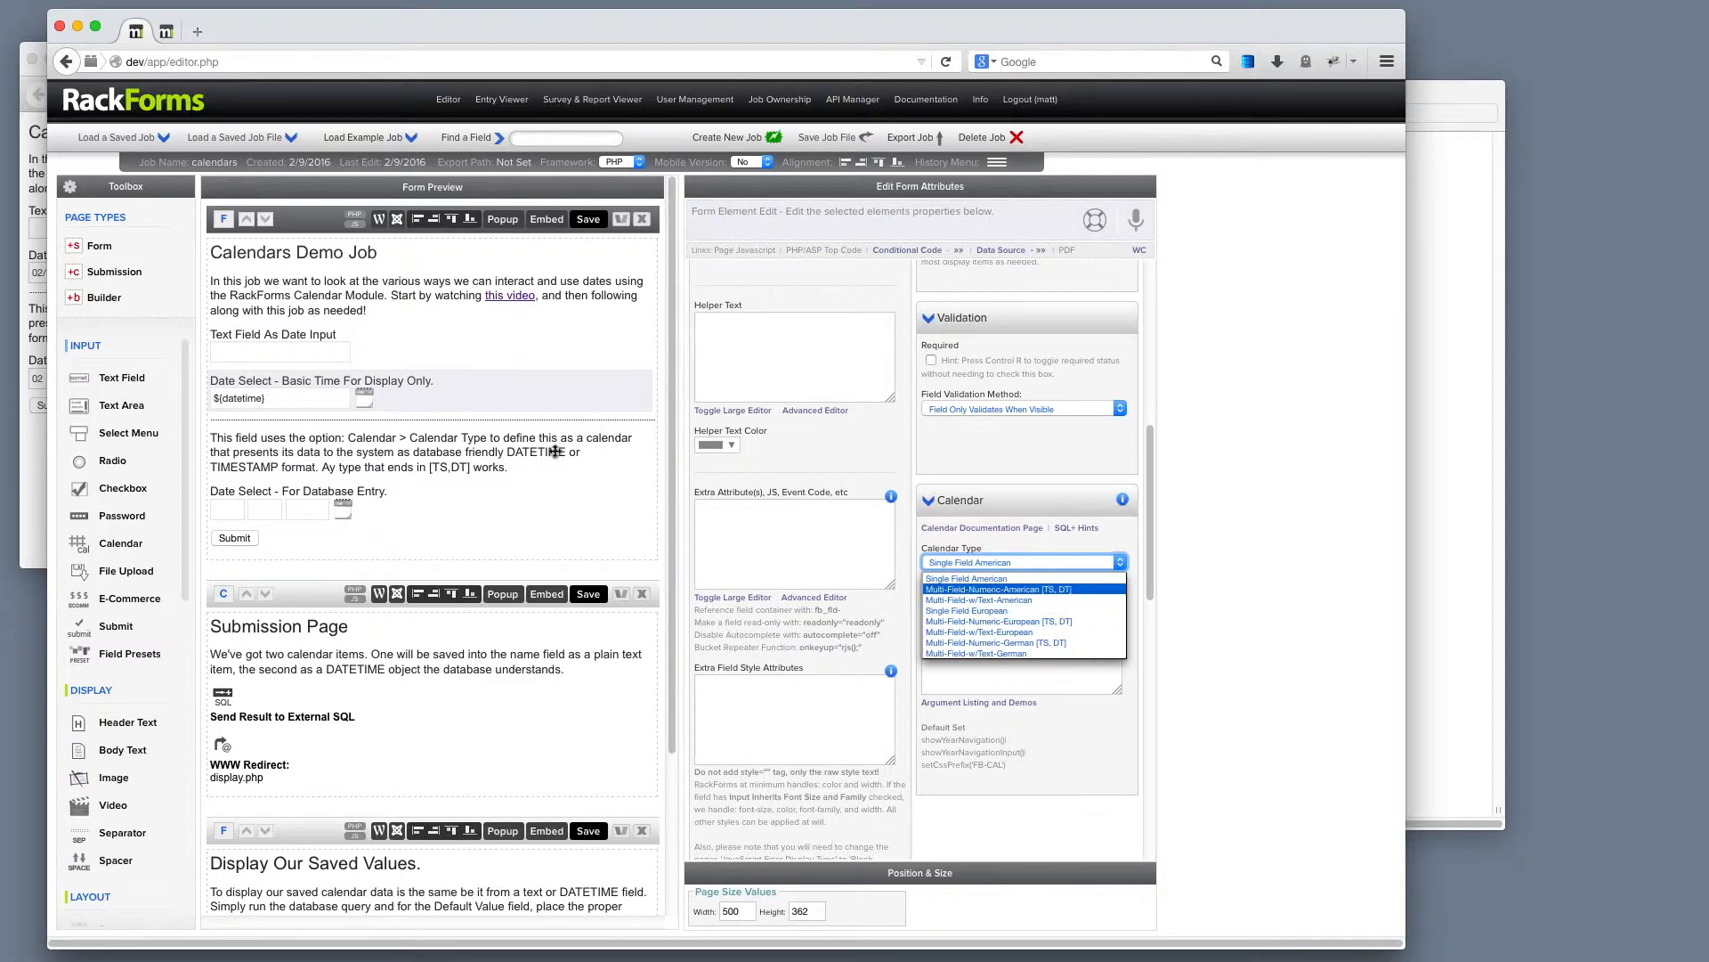
Step: Select the Date Select - For Database Entry field and show its Calendar Type options
{"action": "left_click", "coordinate": [429, 520]}
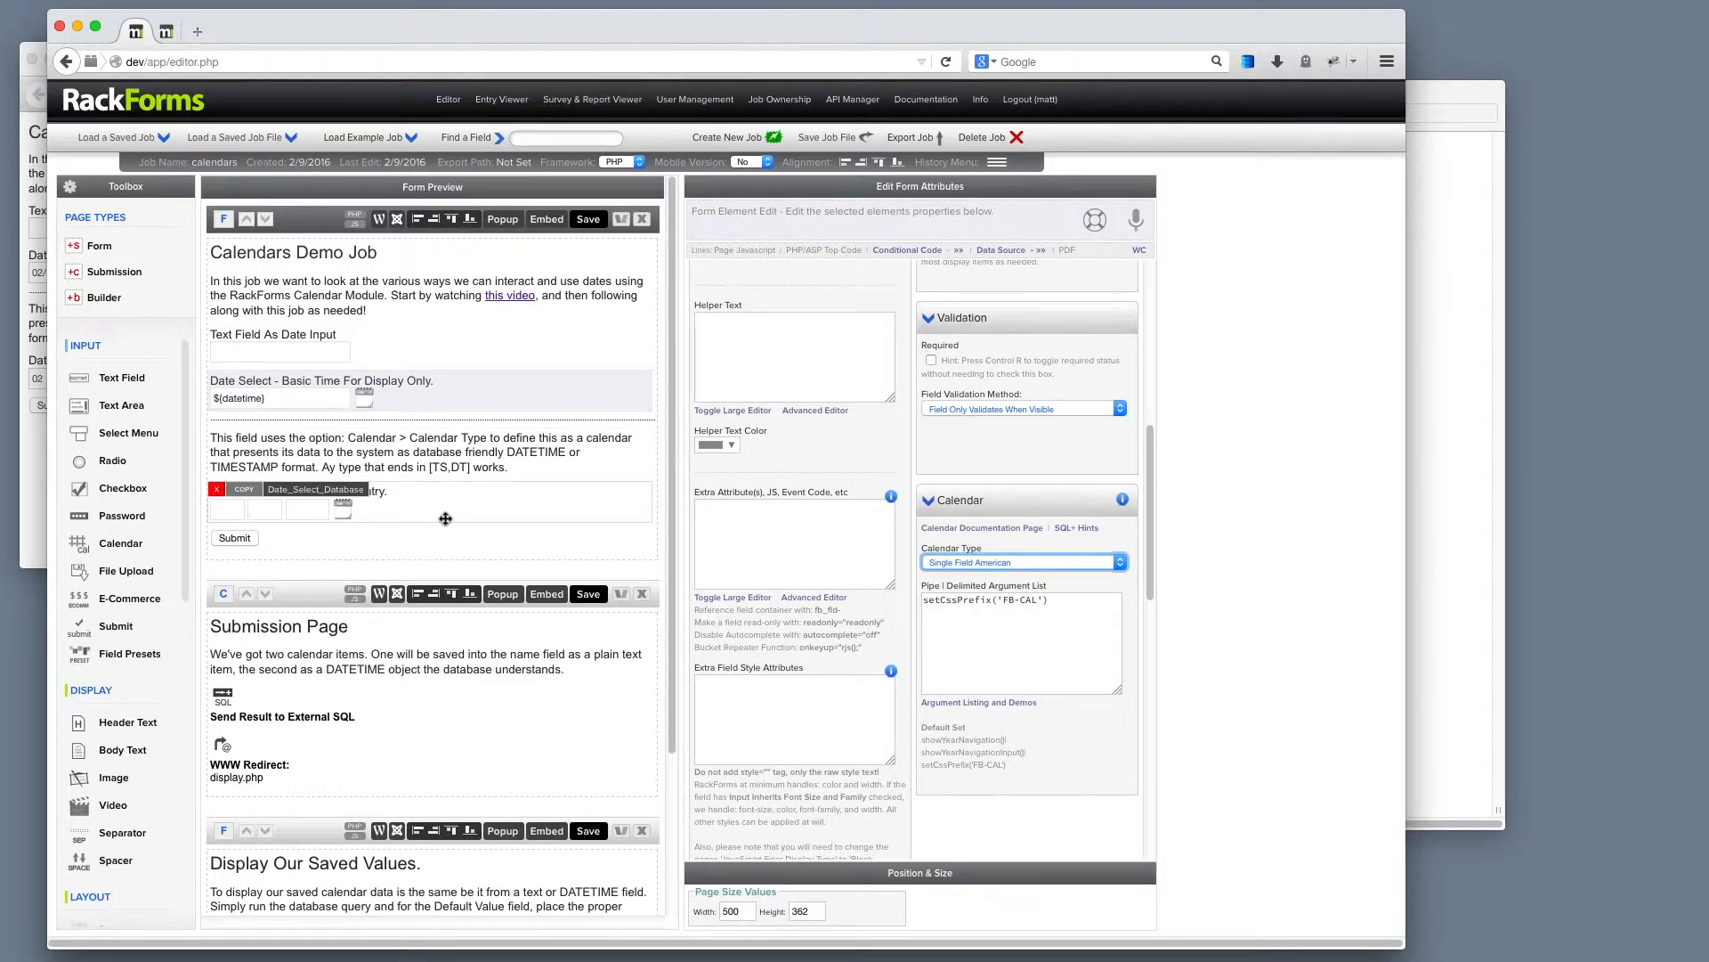
{"action": "left_click", "coordinate": [445, 517]}
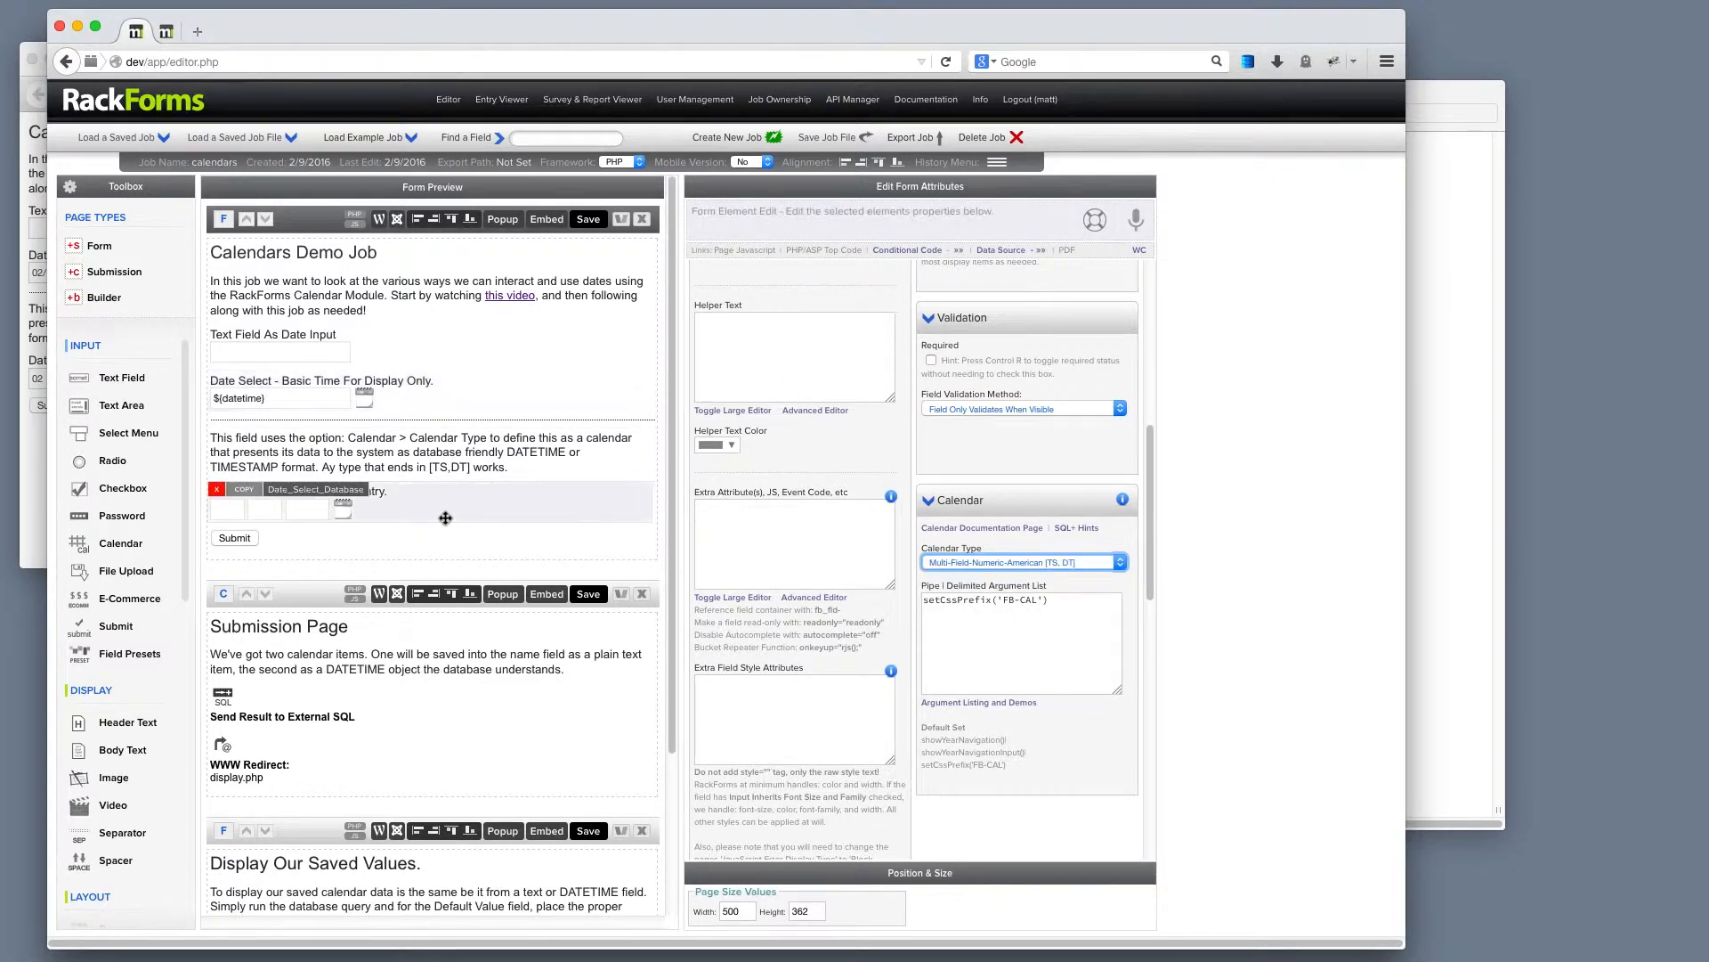
{"action": "left_click", "coordinate": [1011, 565]}
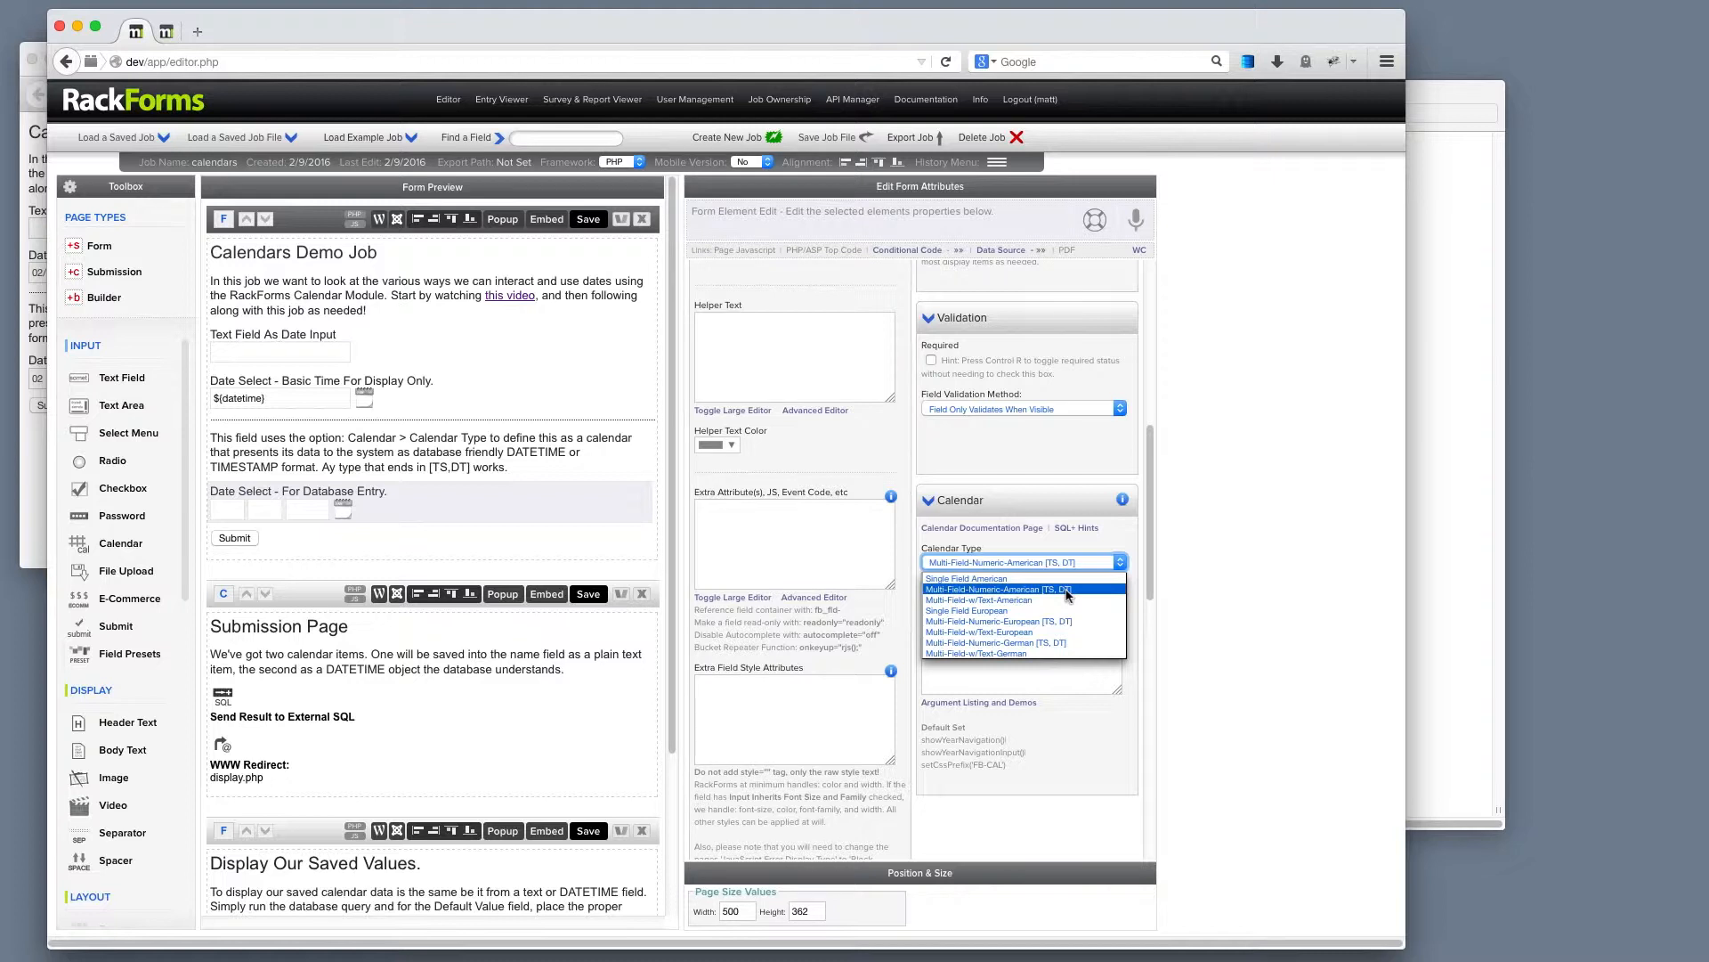
Step: Switch back to the form page and append 12:00 PM to the date in Date Select - Basic Time For Display Only
{"action": "left_click", "coordinate": [23, 441]}
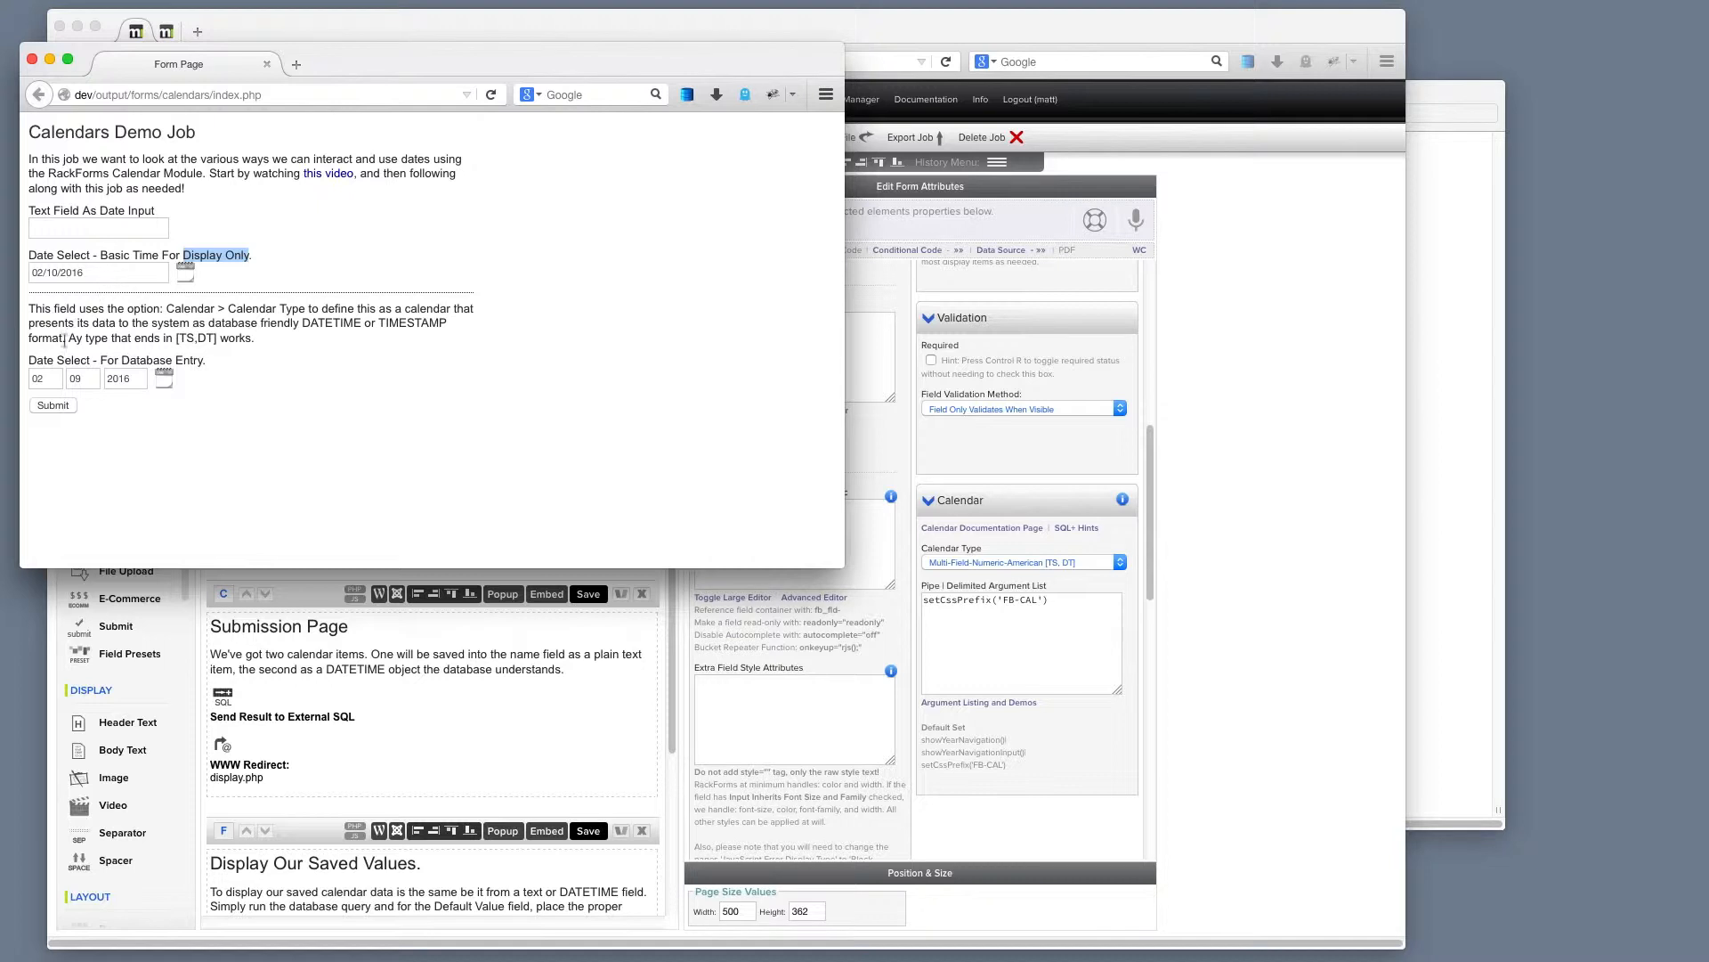
{"action": "triple_click", "coordinate": [121, 273]}
{"action": "left_click", "coordinate": [126, 276]}
{"action": "type", "text": "12:00"}
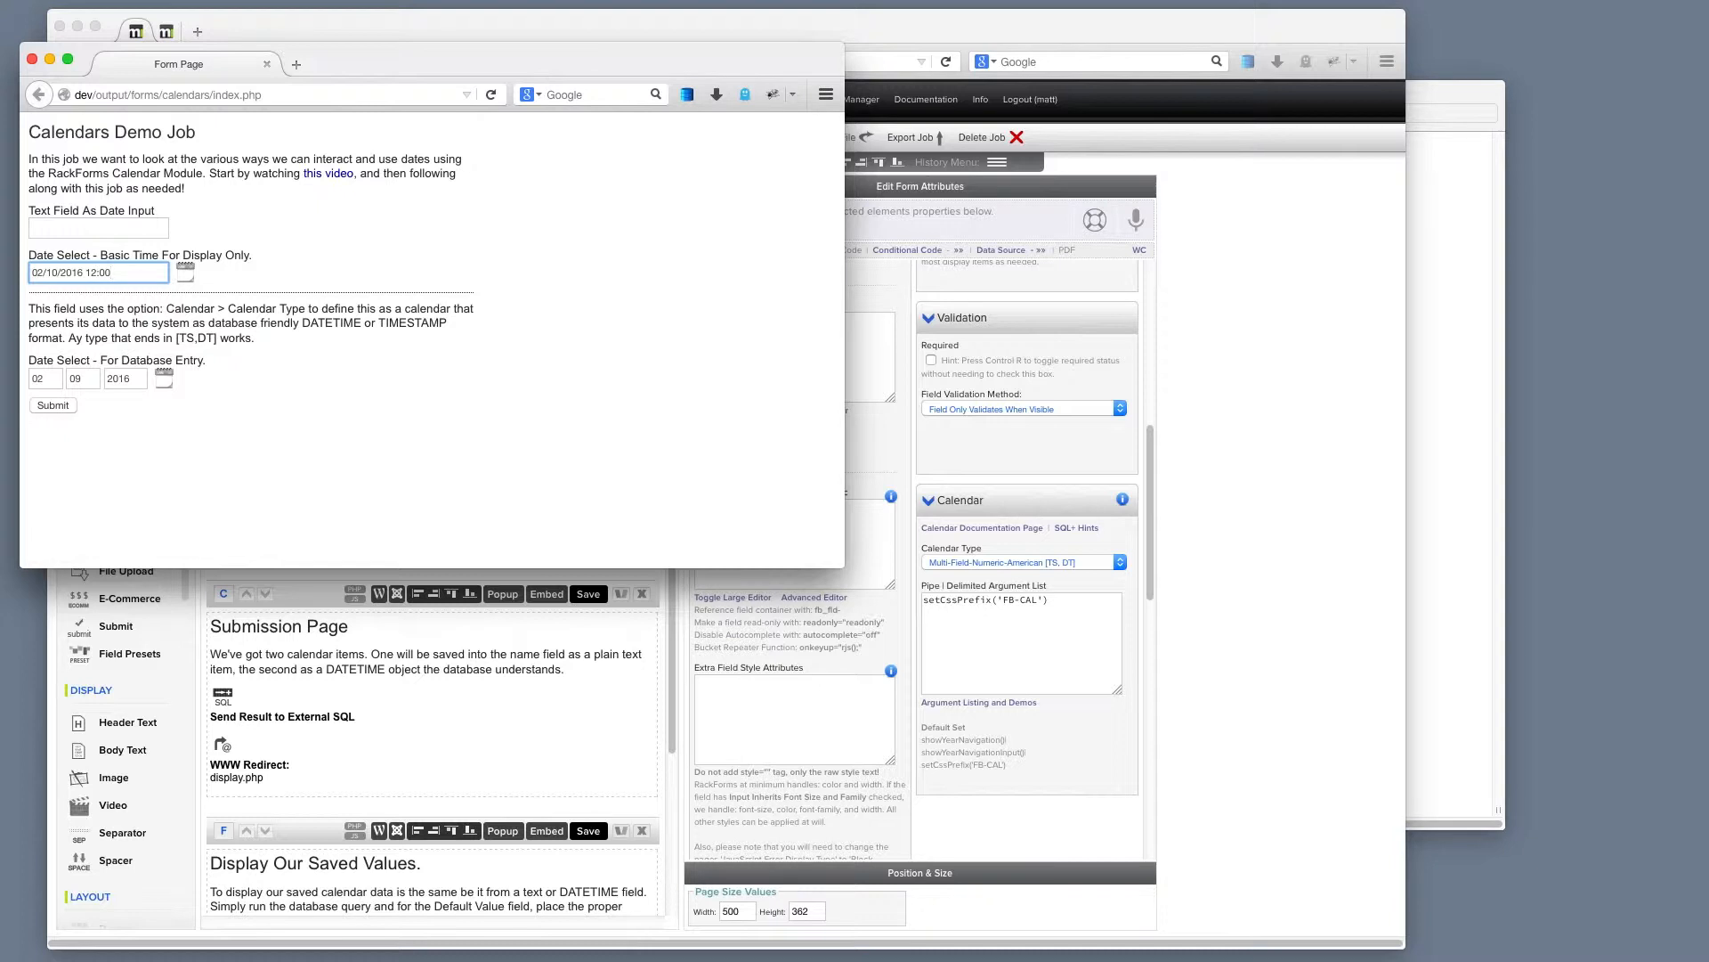
{"action": "type", "text": " PM"}
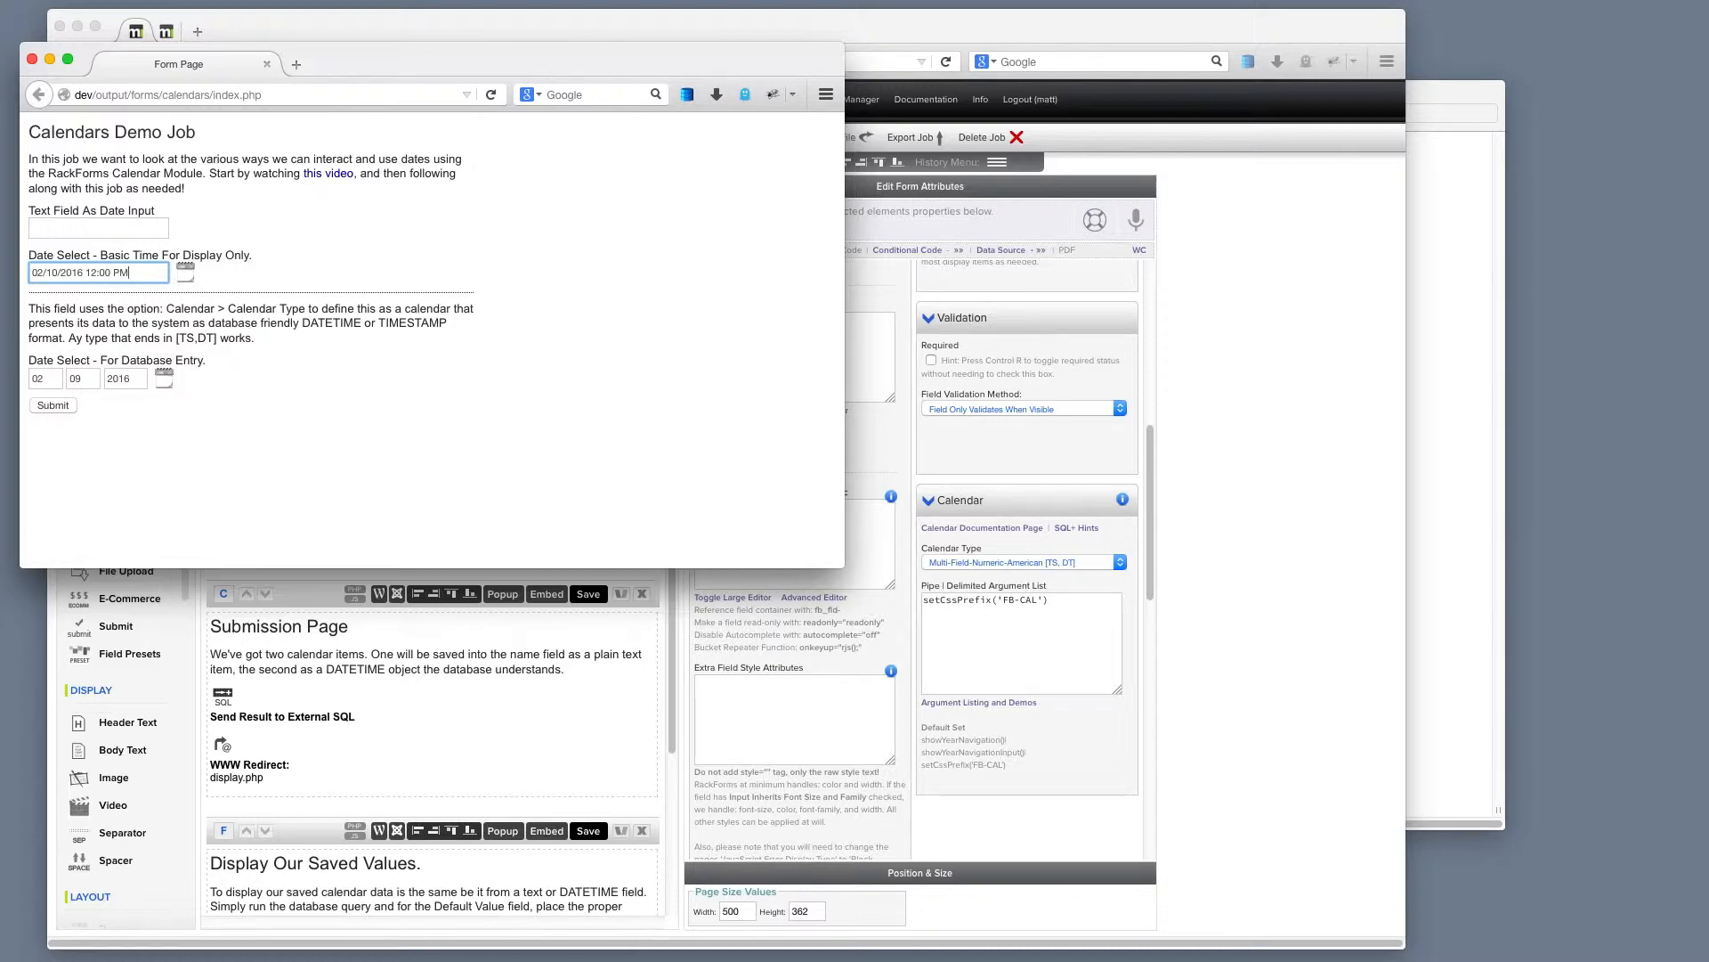
Step: Pick February 10 in the Date Select - For Database Entry calendar, and change the date to February 25, 2016
{"action": "left_click", "coordinate": [167, 387]}
{"action": "left_click", "coordinate": [99, 457]}
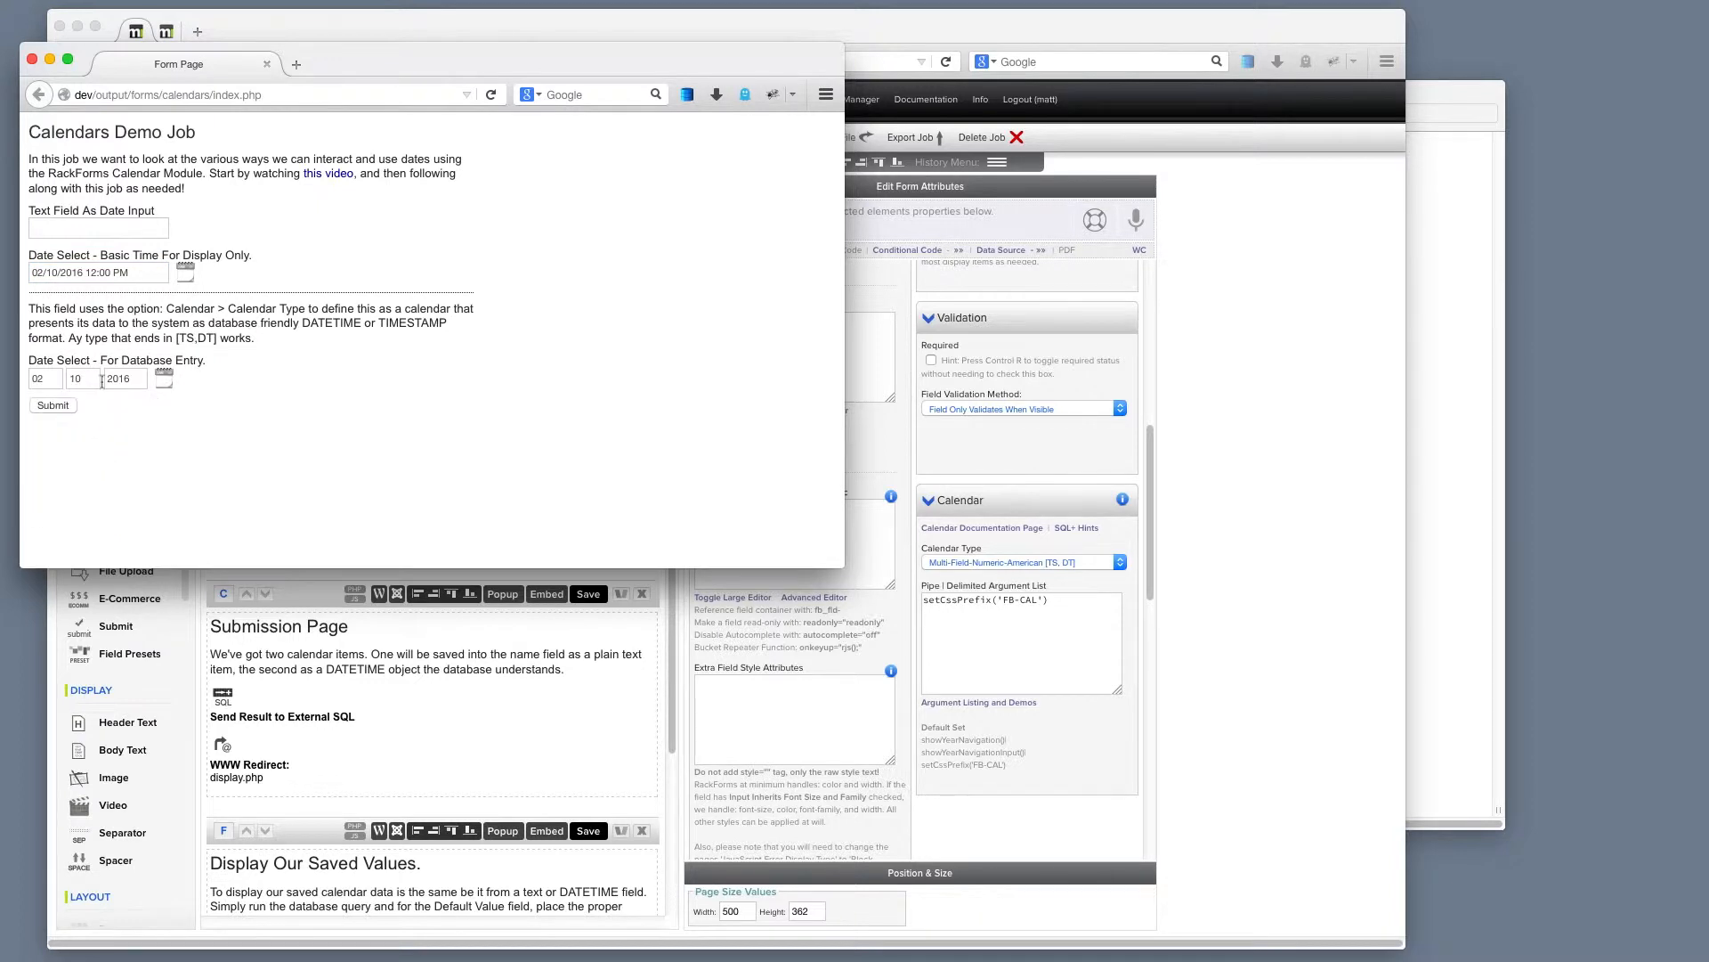
{"action": "left_click", "coordinate": [164, 383]}
{"action": "left_click", "coordinate": [122, 472]}
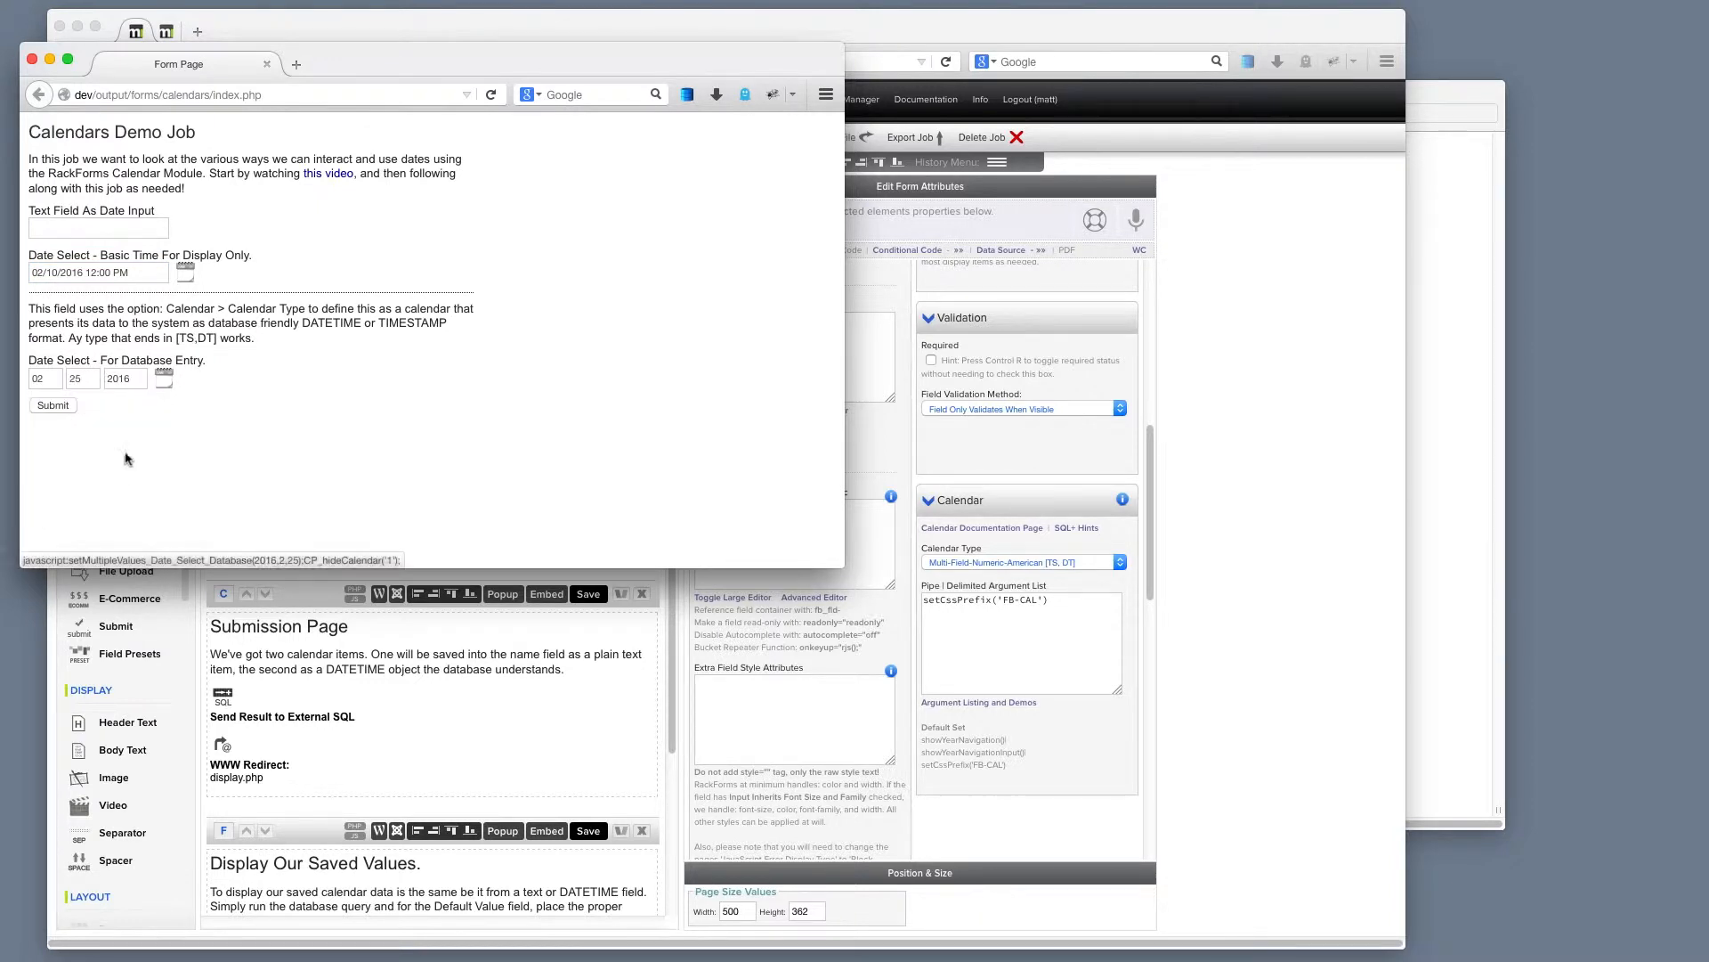
Step: Return to the editor and compare the Database Entry field's Calendar Type options, keeping Multi-Field-Numeric-American [TS, DT]
{"action": "left_click", "coordinate": [1029, 561]}
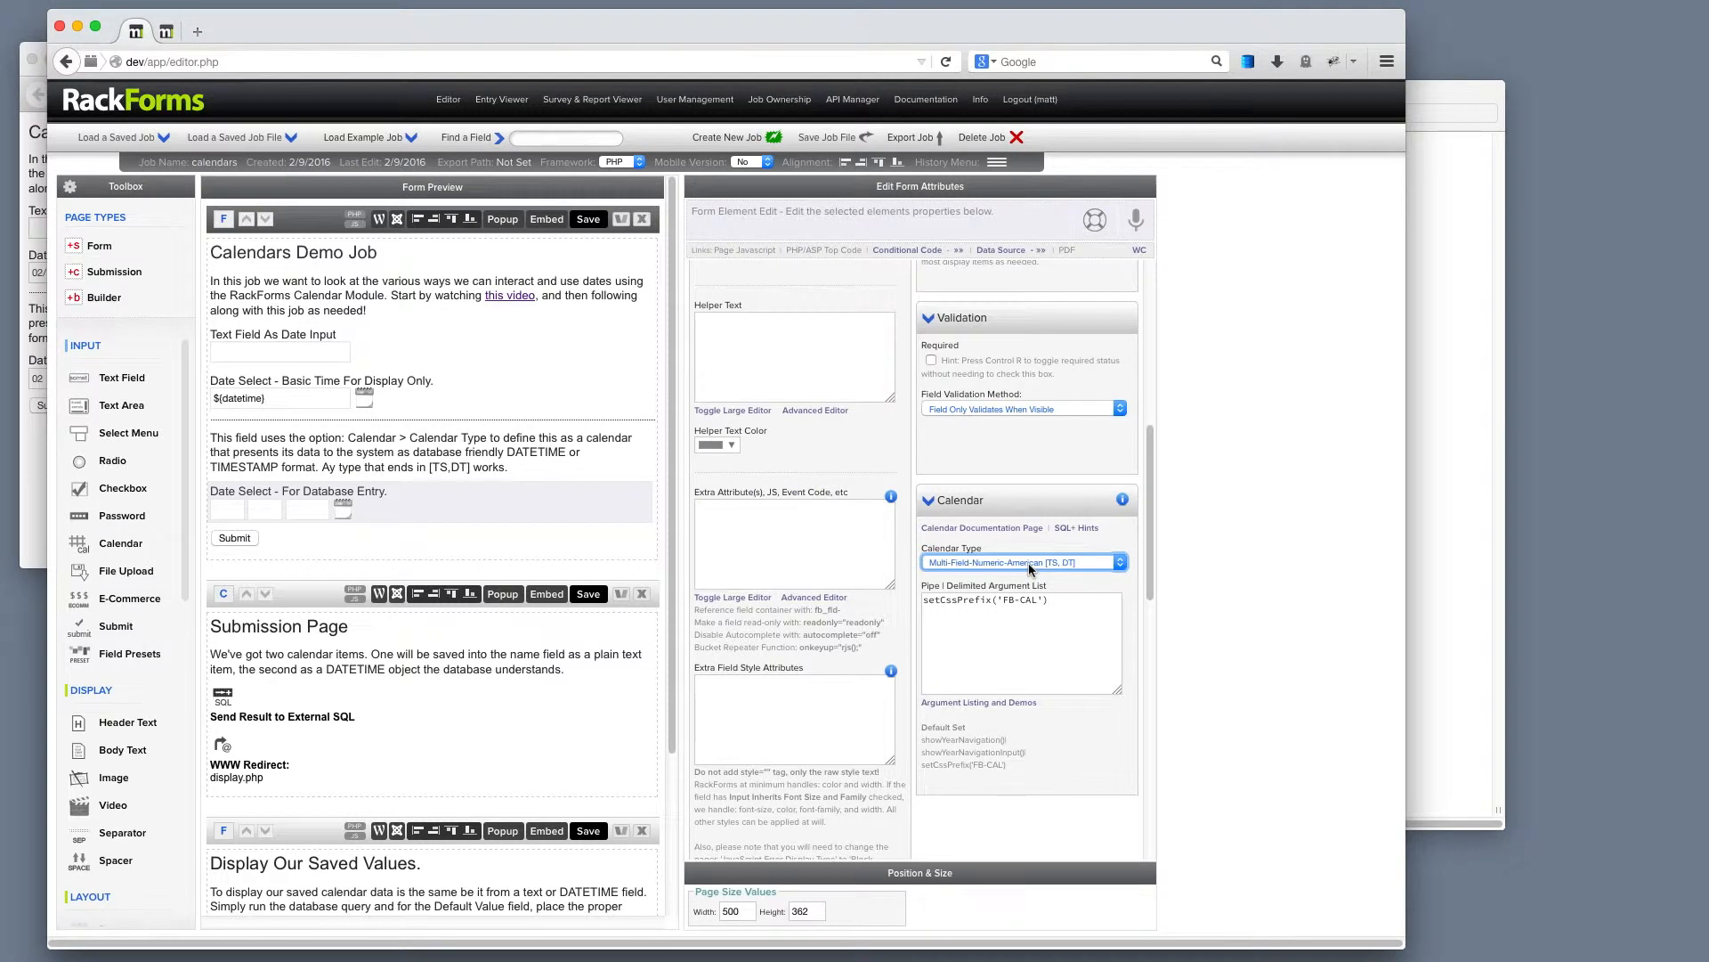
{"action": "left_click", "coordinate": [1028, 563]}
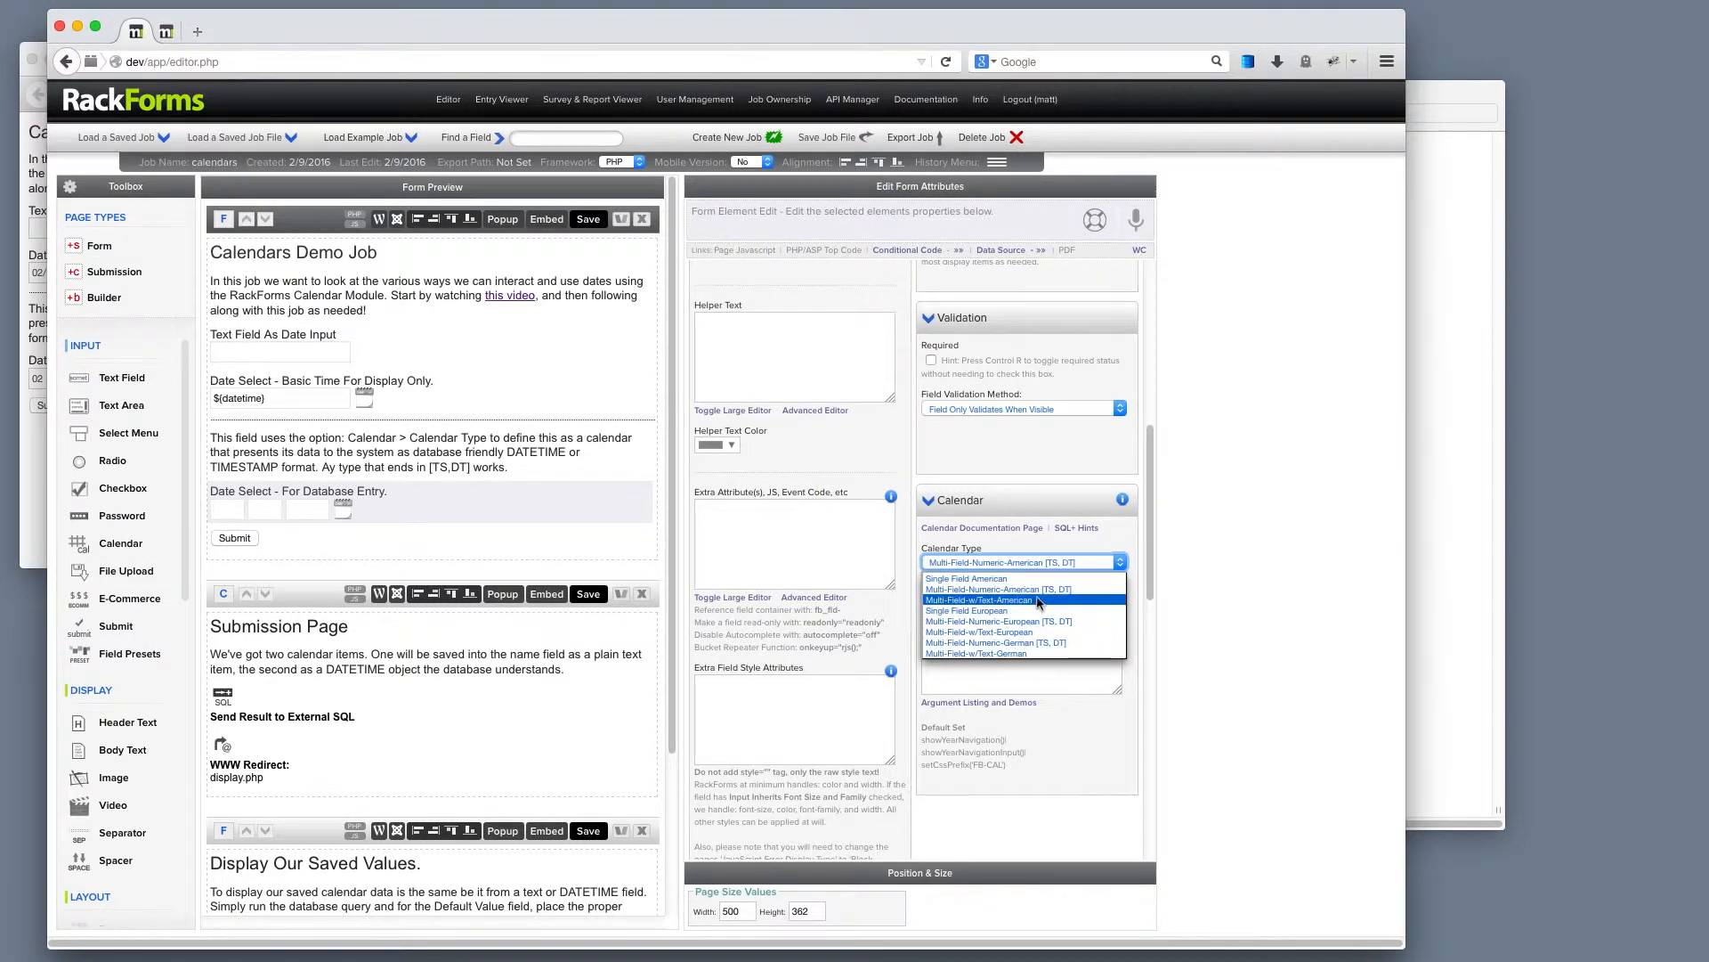
{"action": "left_click", "coordinate": [574, 460]}
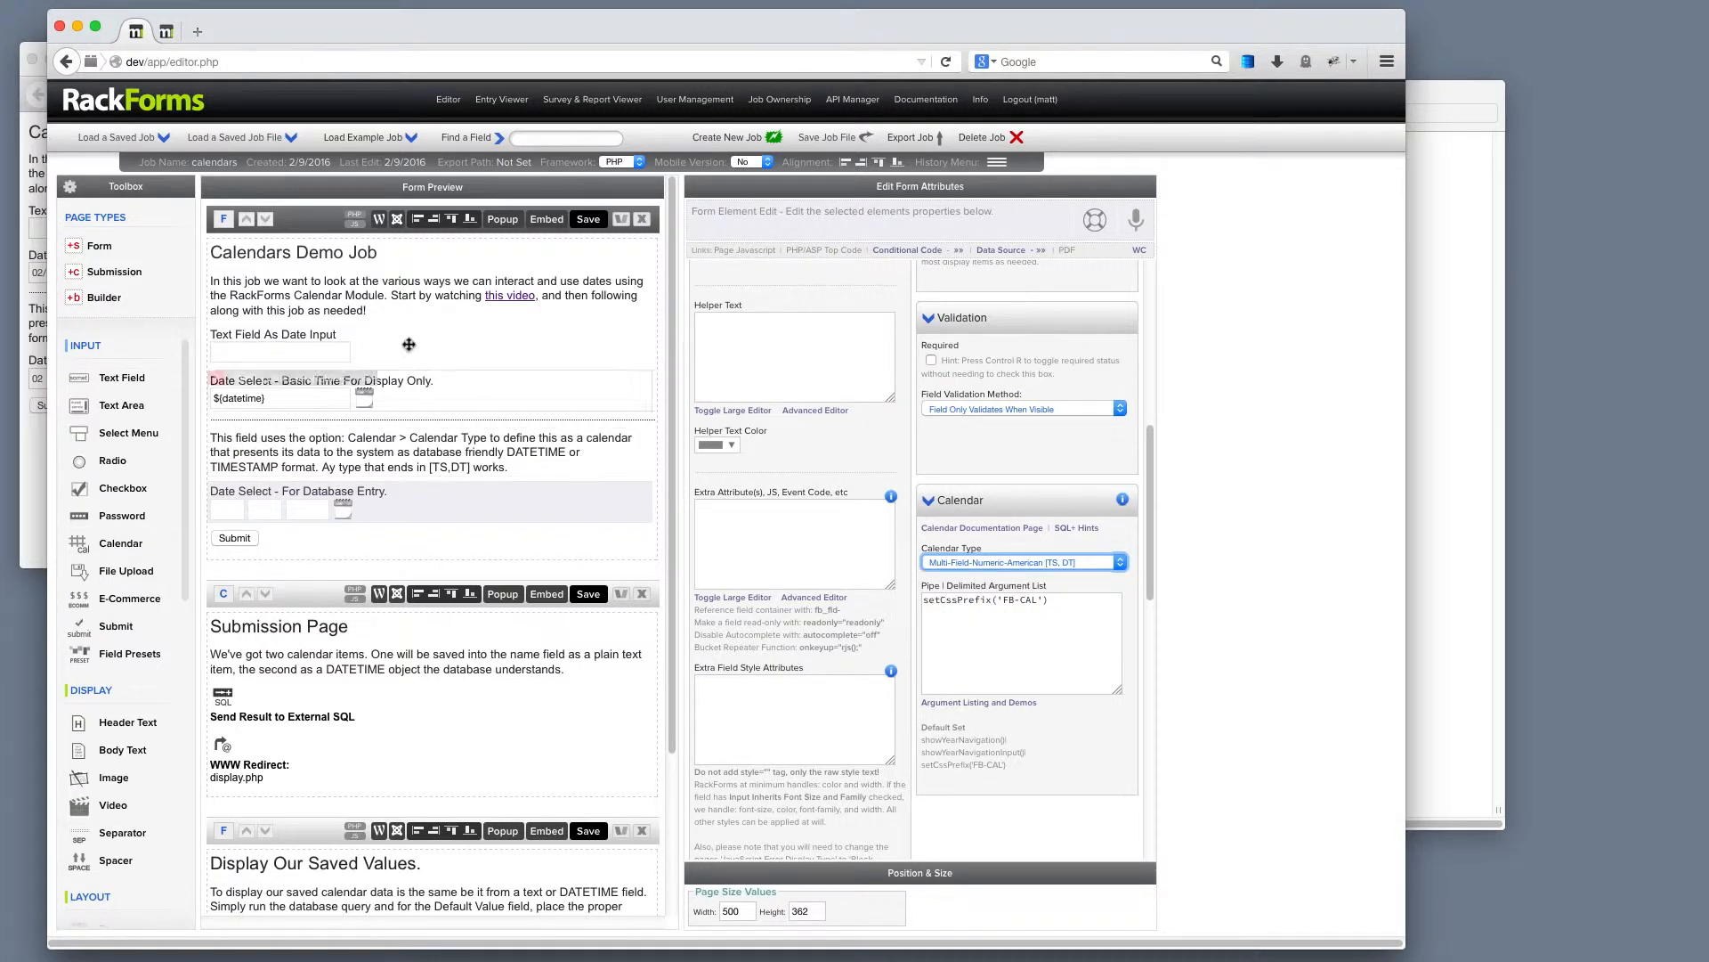
Step: Select the Text Field As Date Input field and add a separator directly below it in the form preview
{"action": "left_click", "coordinate": [445, 342]}
{"action": "scroll", "coordinate": [809, 430], "scroll_direction": "up", "scroll_amount": 10}
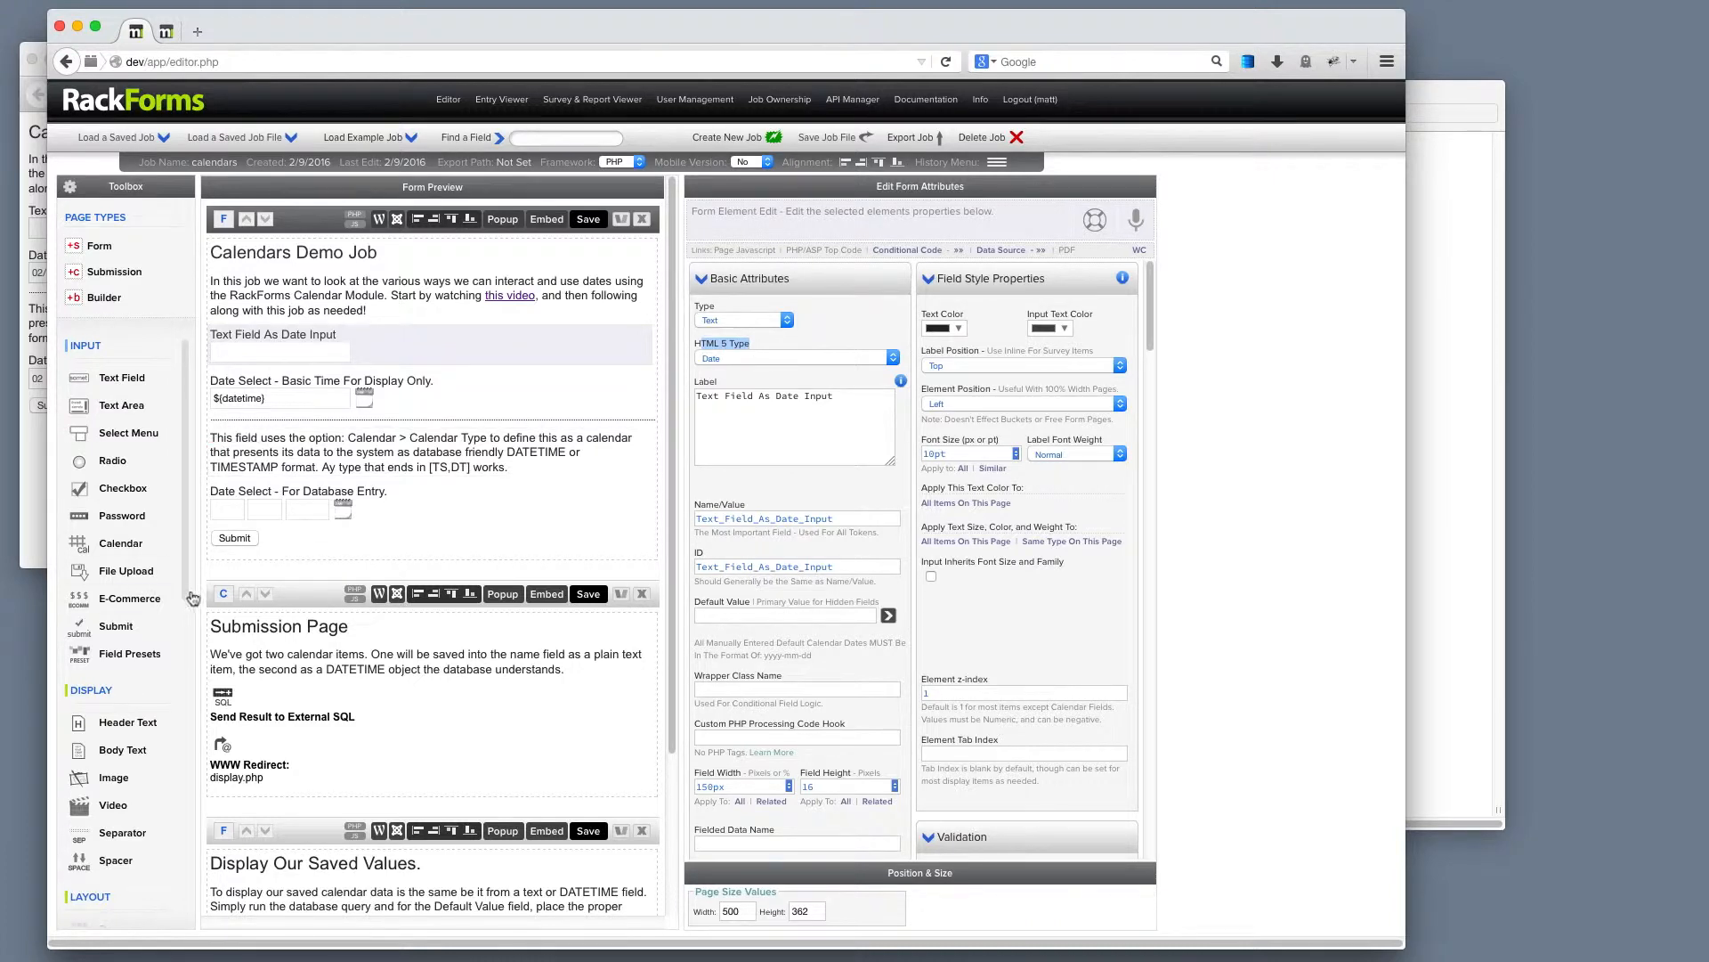
{"action": "left_click_drag", "start_coordinate": [132, 837], "coordinate": [178, 787]}
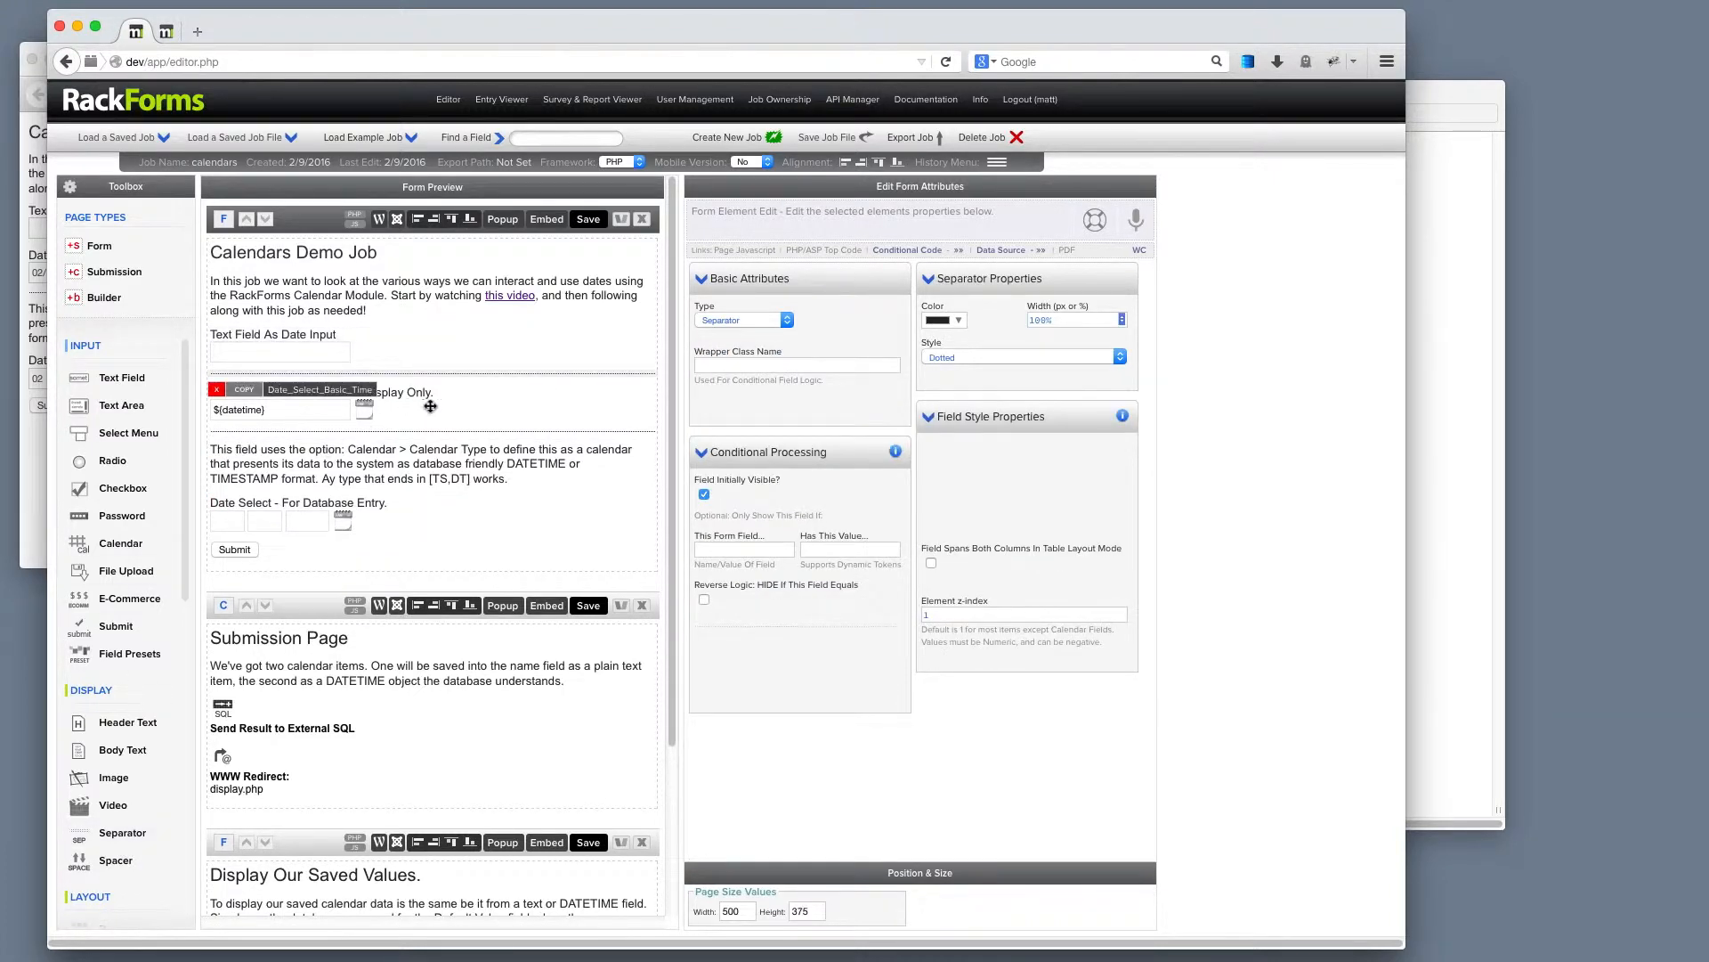
Step: Select the Date Select - Basic Time calendar and examine its numeric American and European Calendar Type options, keeping Single Field American
{"action": "left_click", "coordinate": [441, 405]}
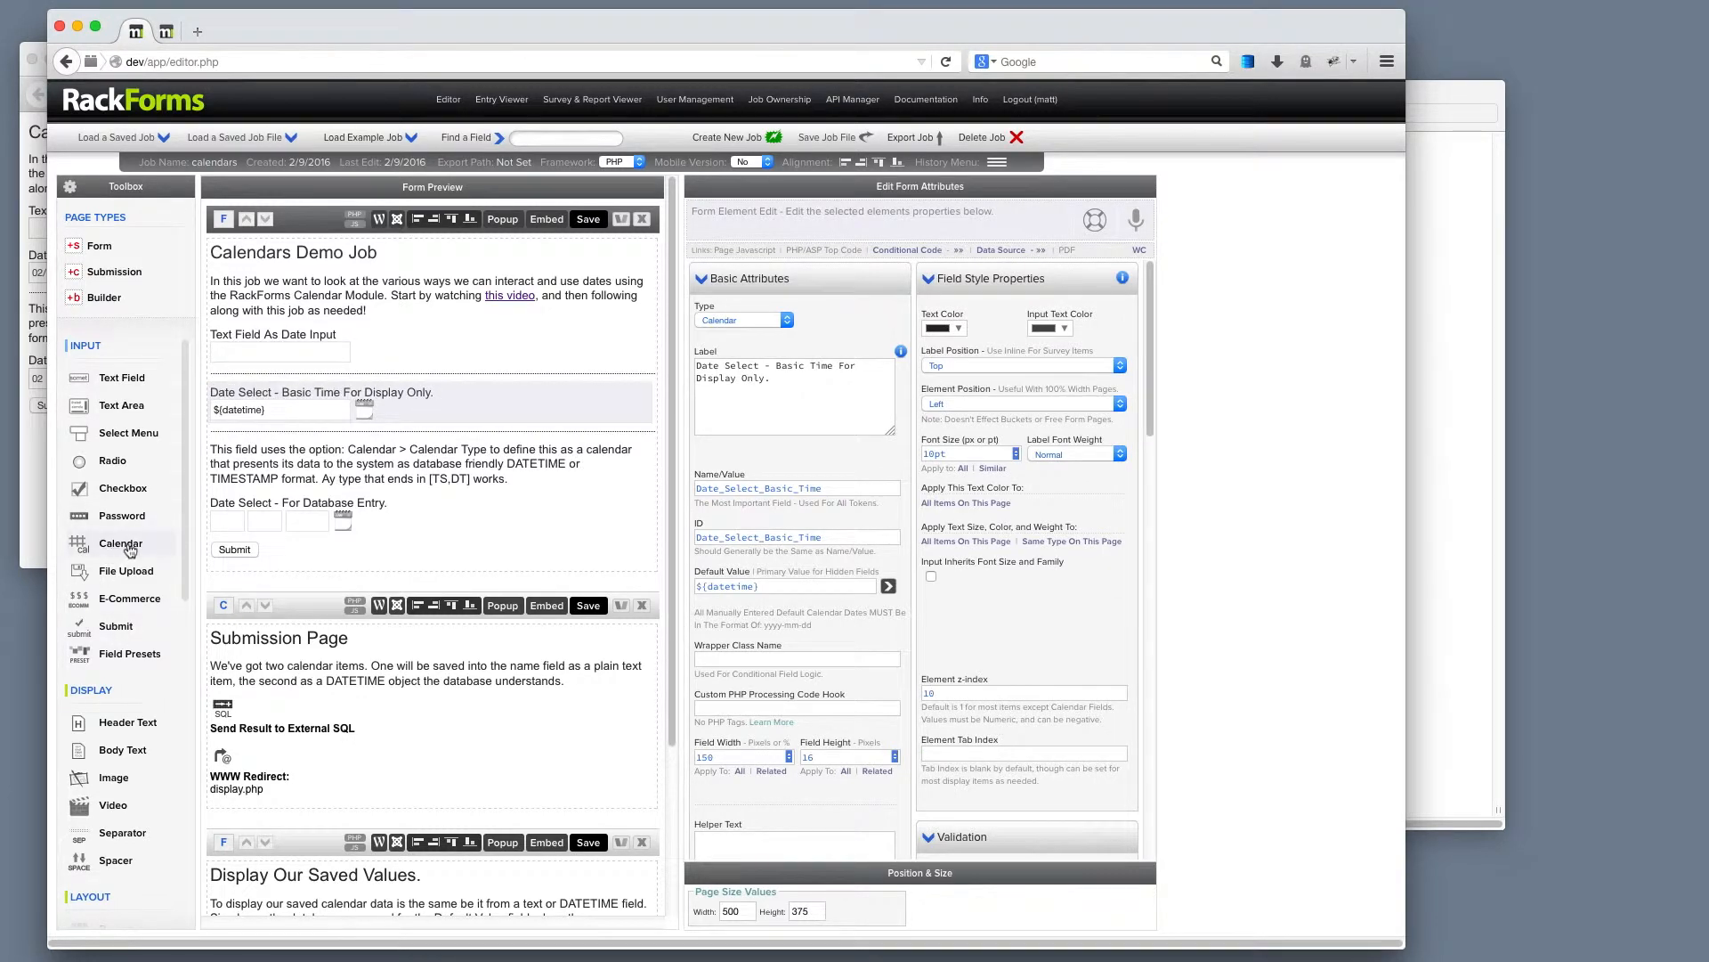
{"action": "left_click", "coordinate": [471, 412]}
{"action": "scroll", "coordinate": [1006, 514], "scroll_direction": "down", "scroll_amount": 10}
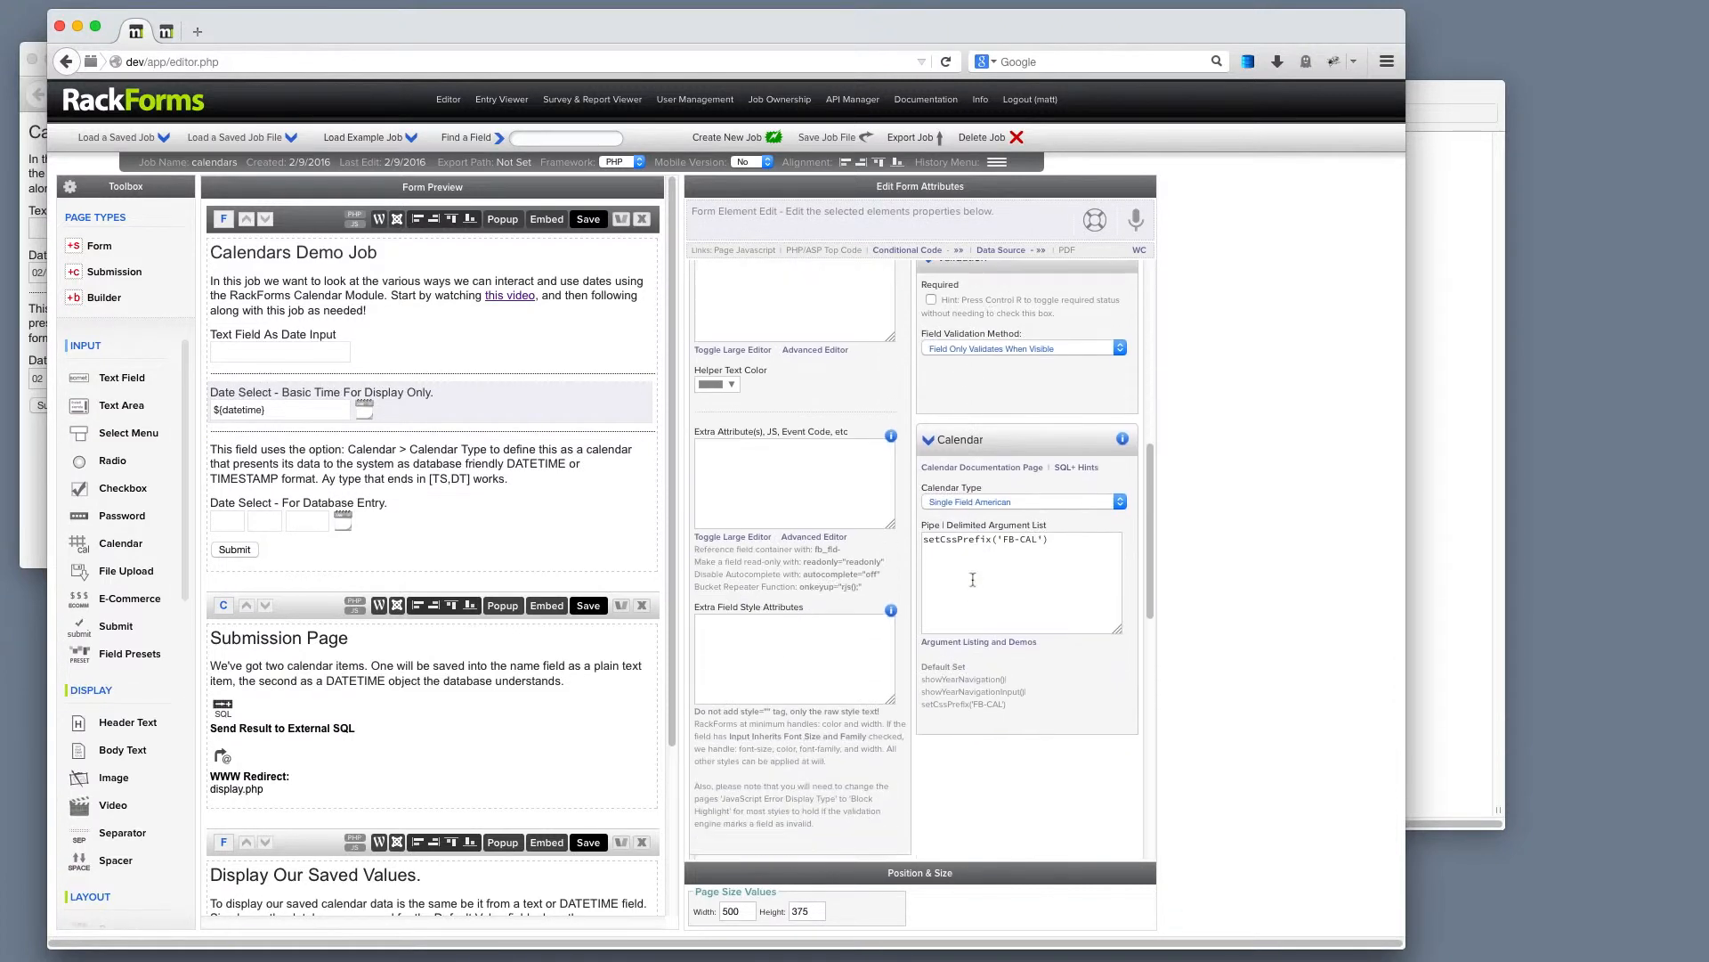
{"action": "left_click", "coordinate": [1029, 492]}
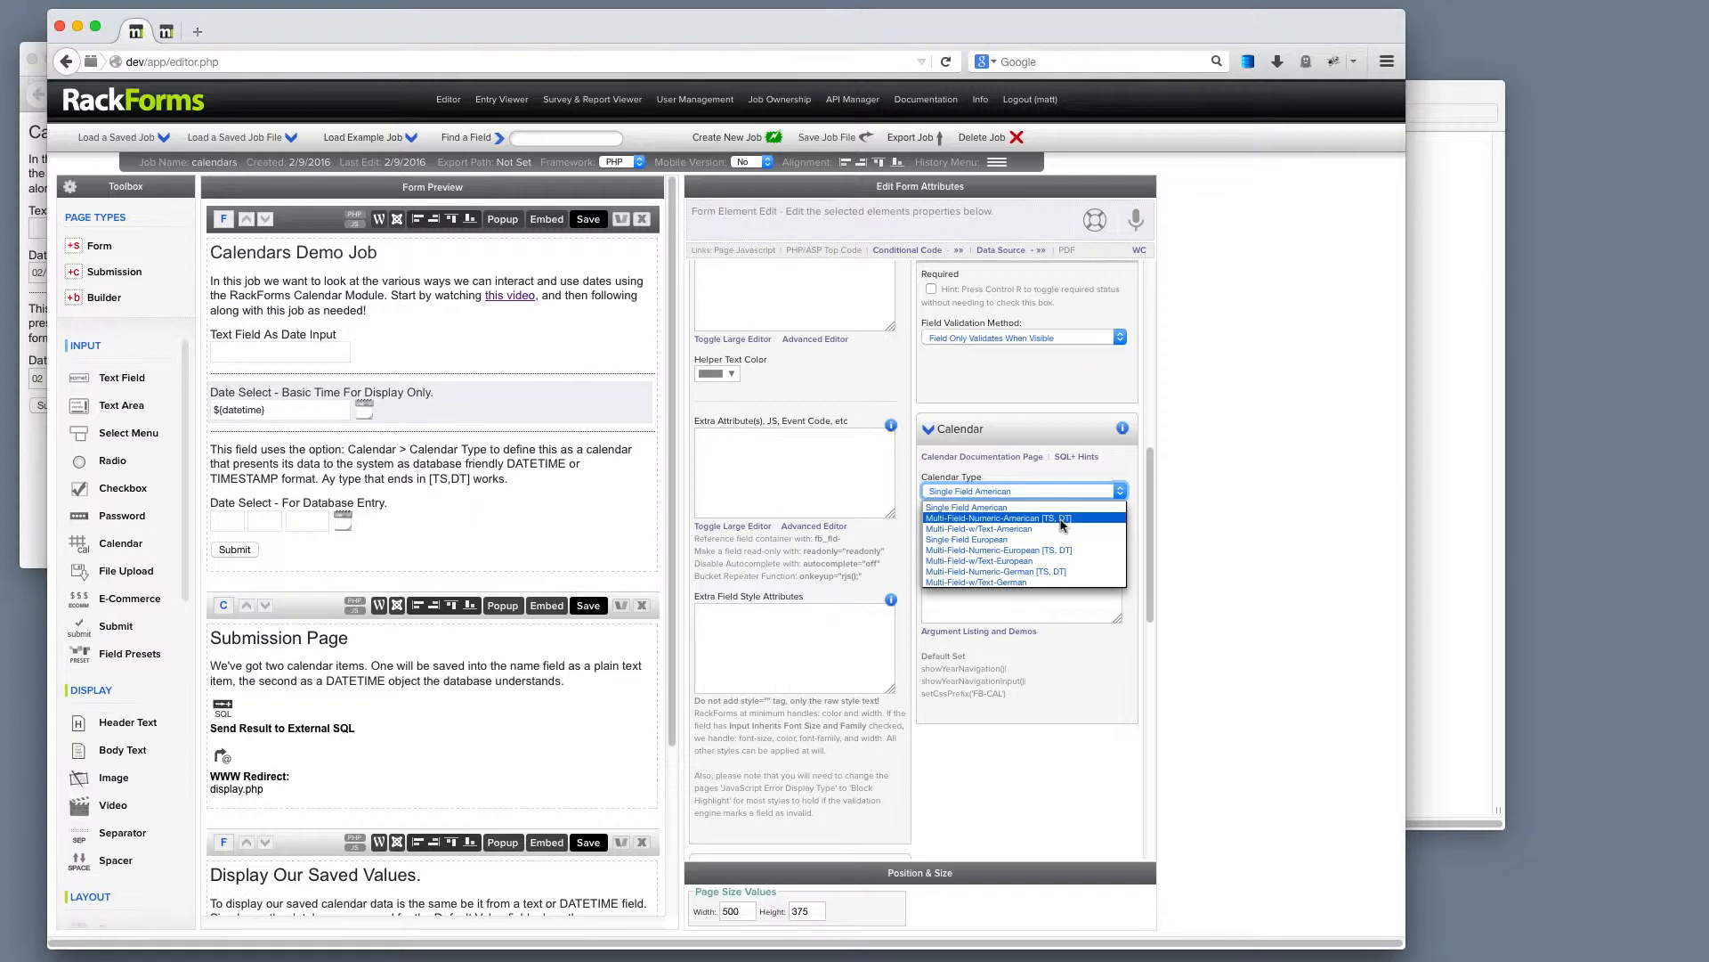
{"action": "left_click", "coordinate": [474, 532]}
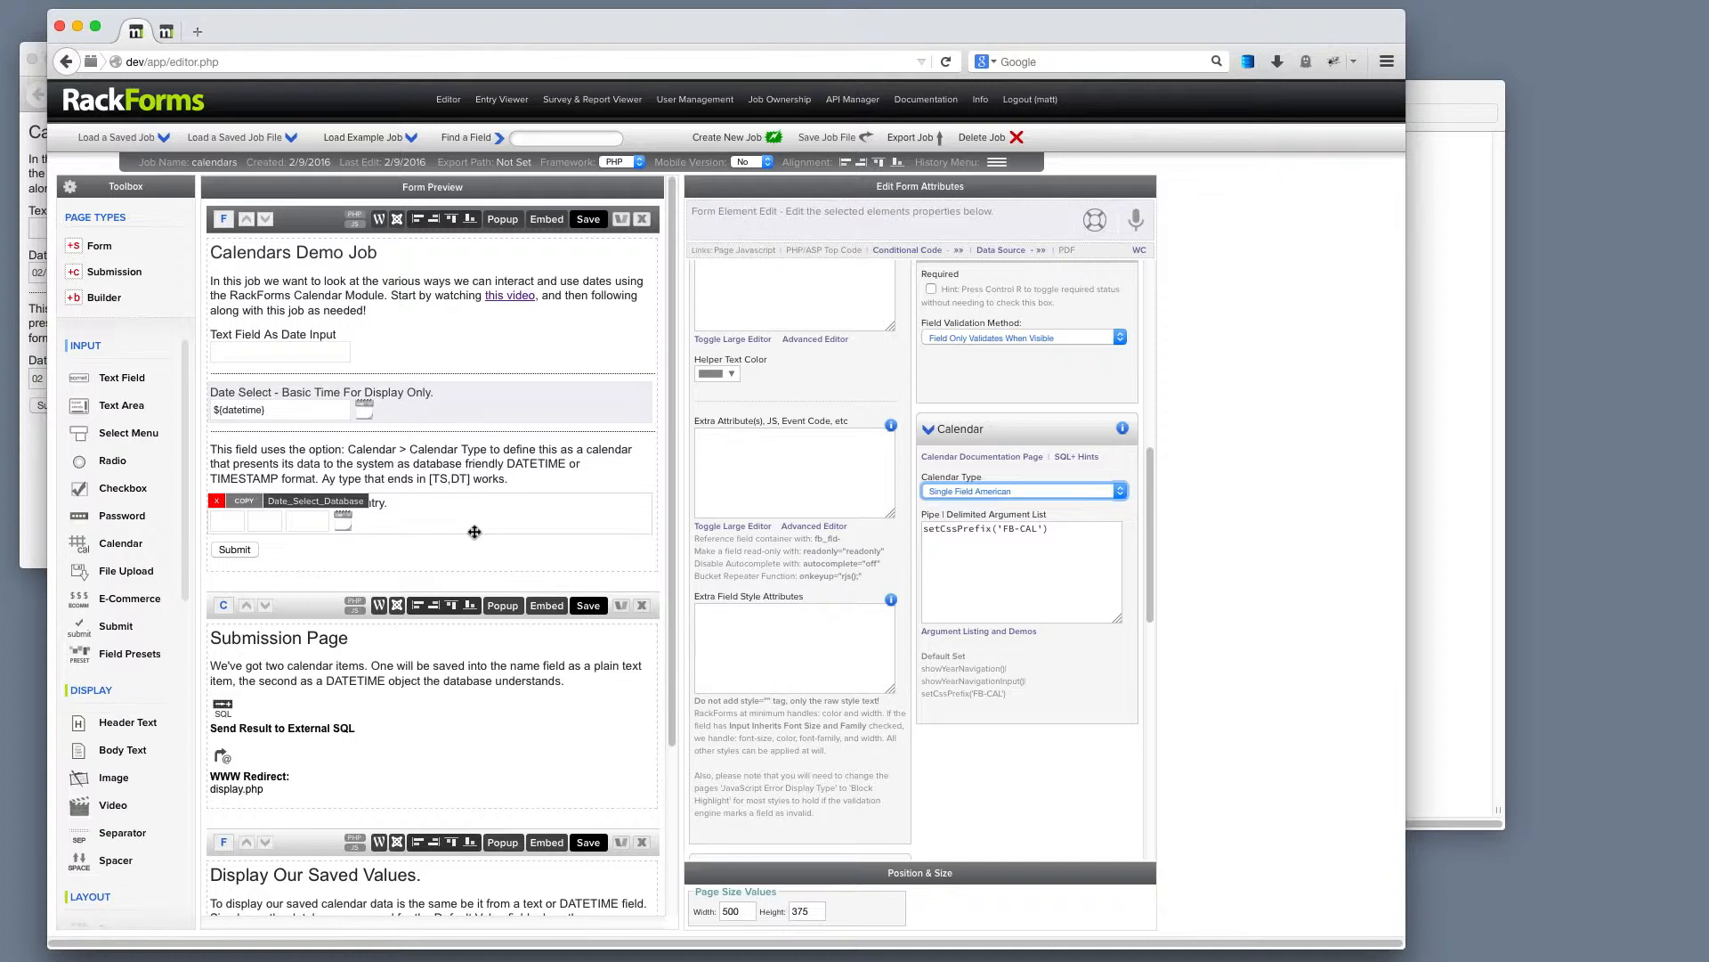
{"action": "left_click", "coordinate": [1007, 491]}
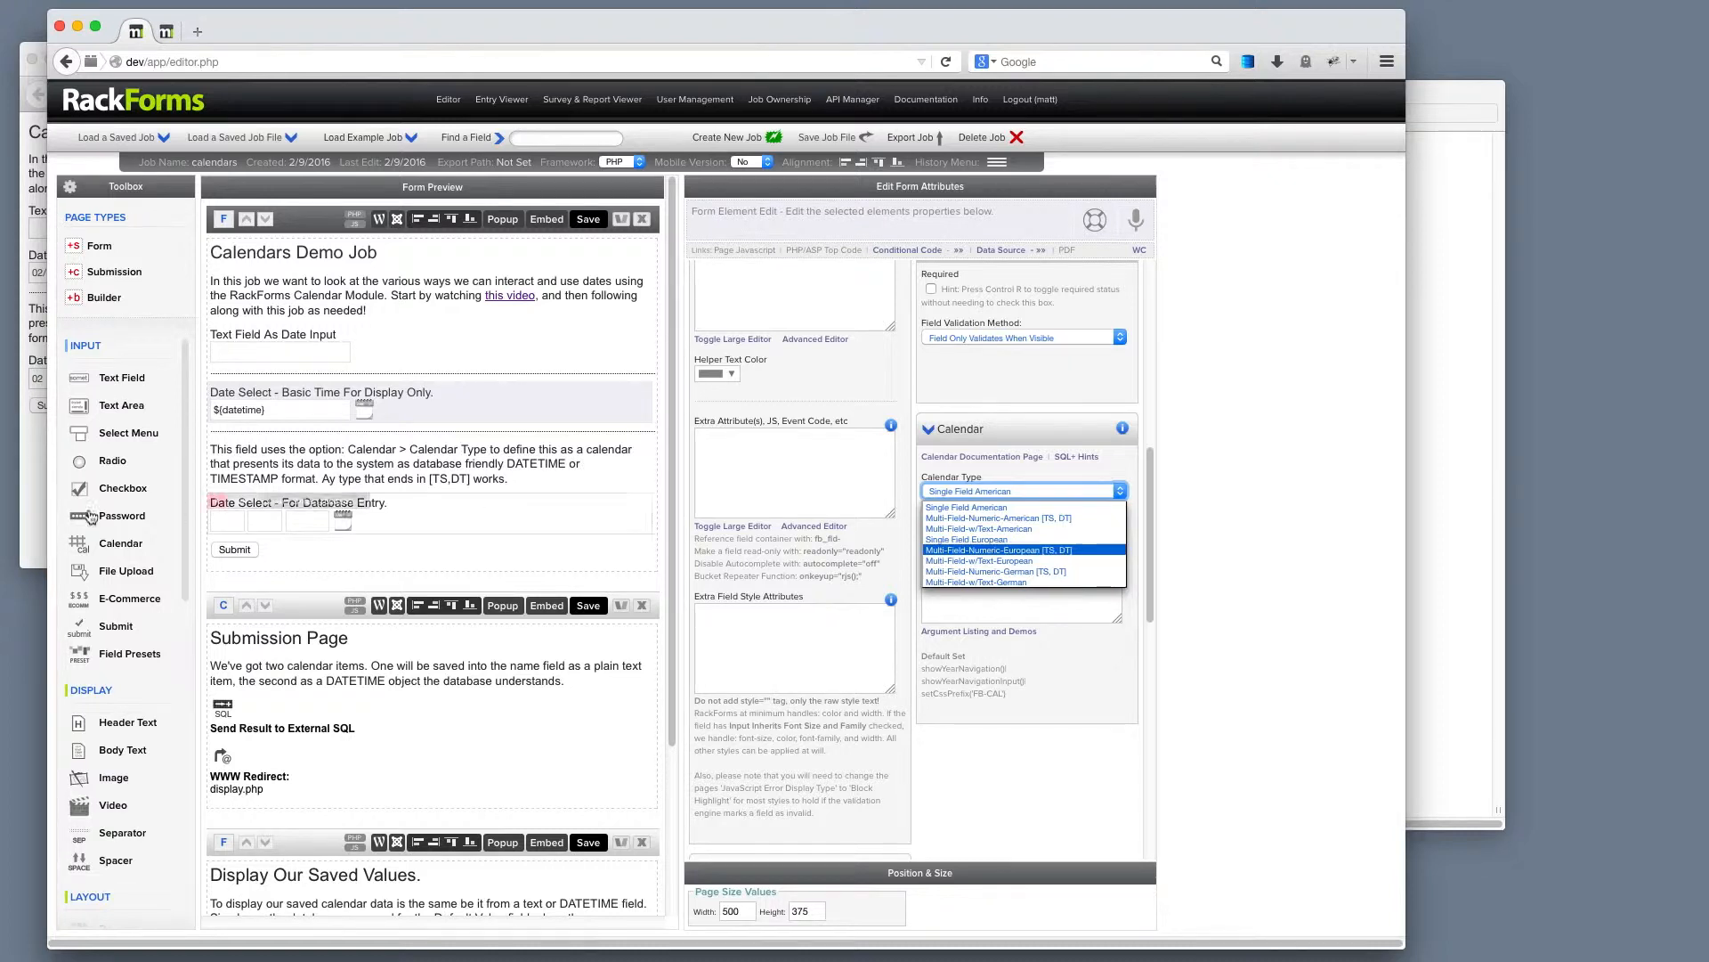
{"action": "left_click", "coordinate": [400, 511]}
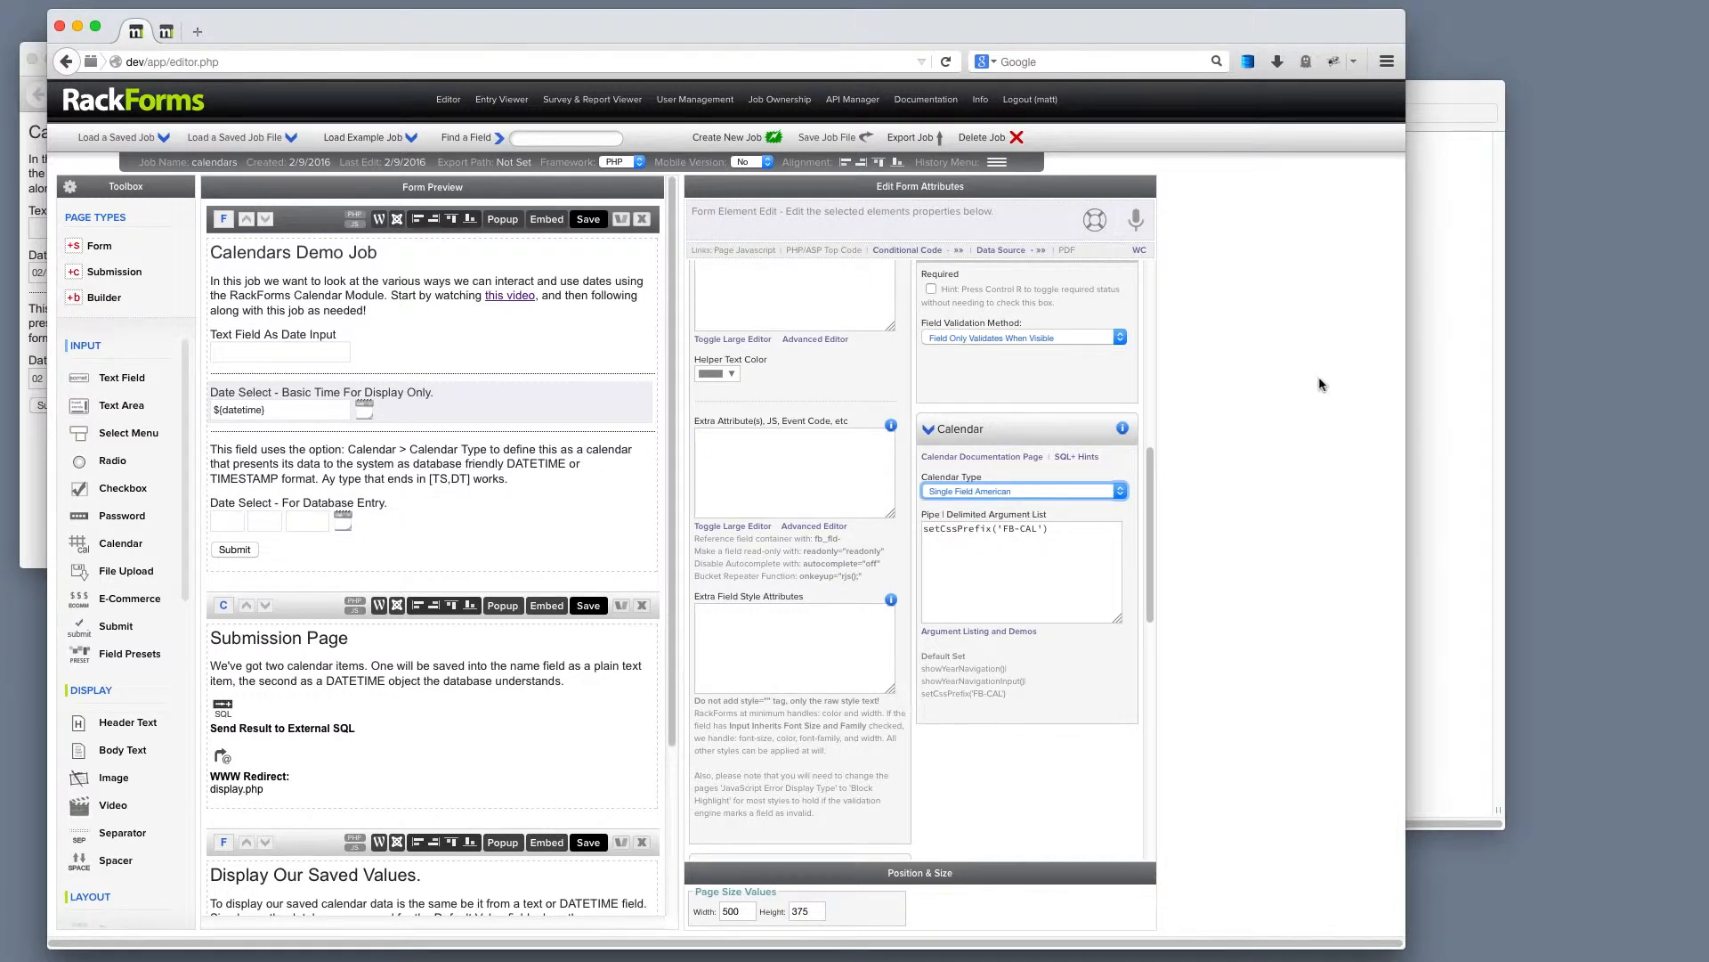
Step: Switch to the MySQL database client and bring up the content of the fb_demo table in the rackforms database
{"action": "left_click", "coordinate": [1417, 296]}
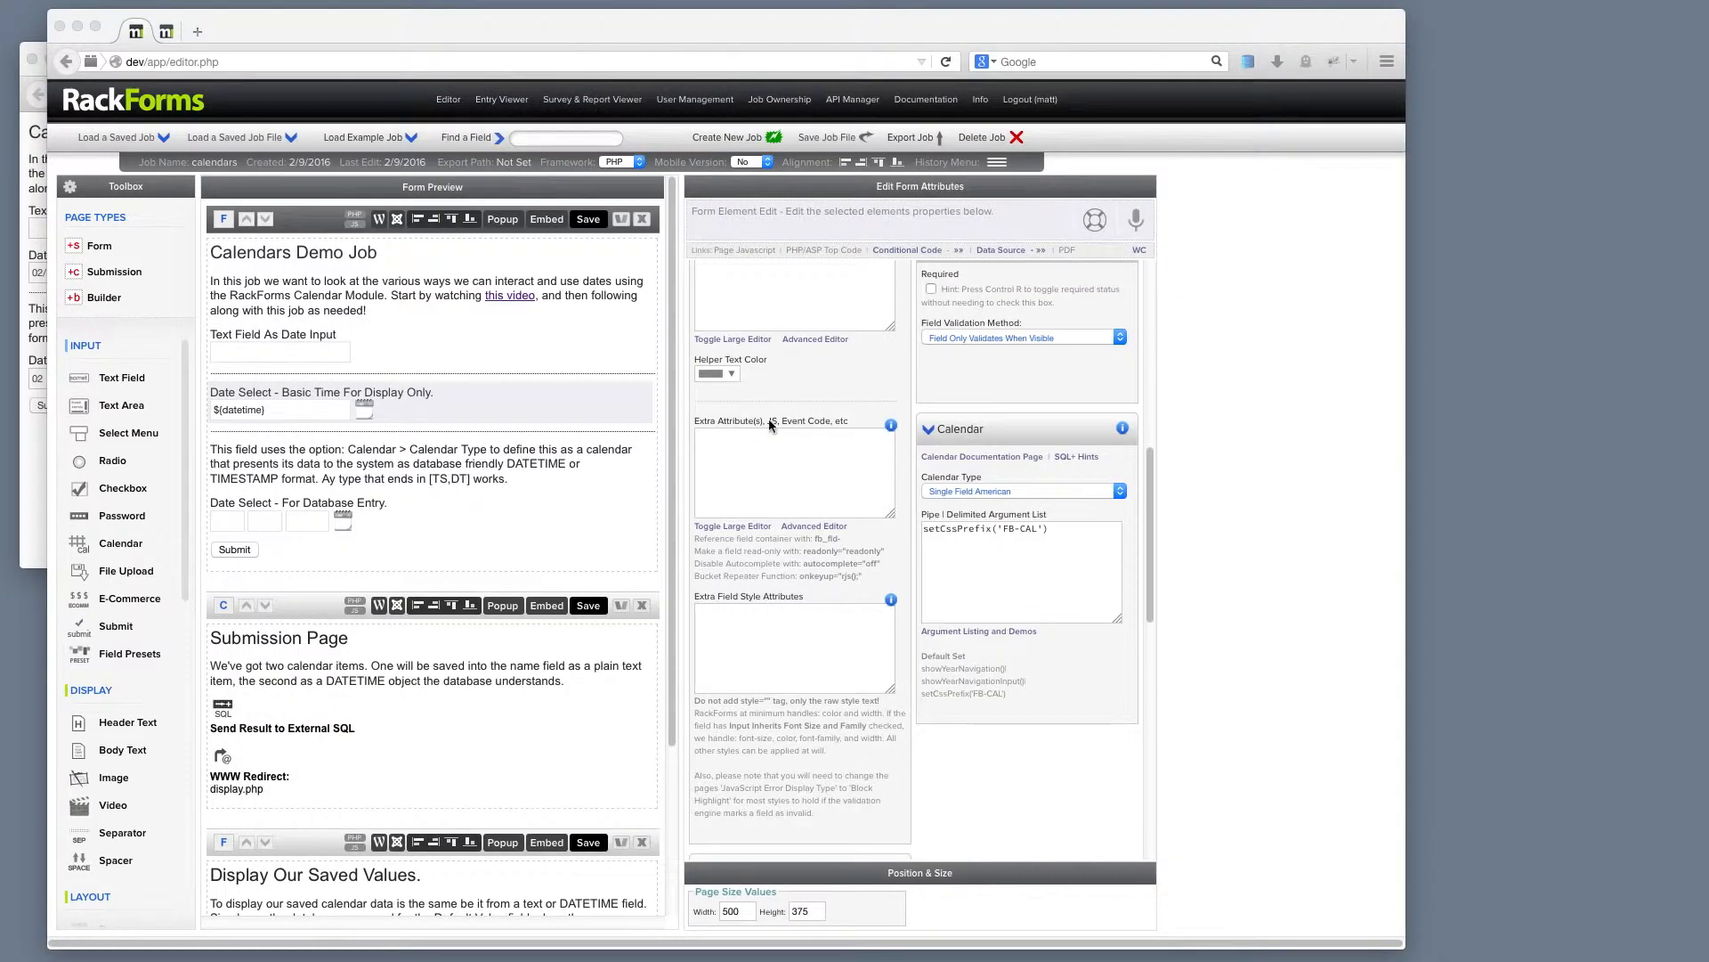
{"action": "left_click", "coordinate": [277, 89]}
{"action": "key", "text": "super+Tab"}
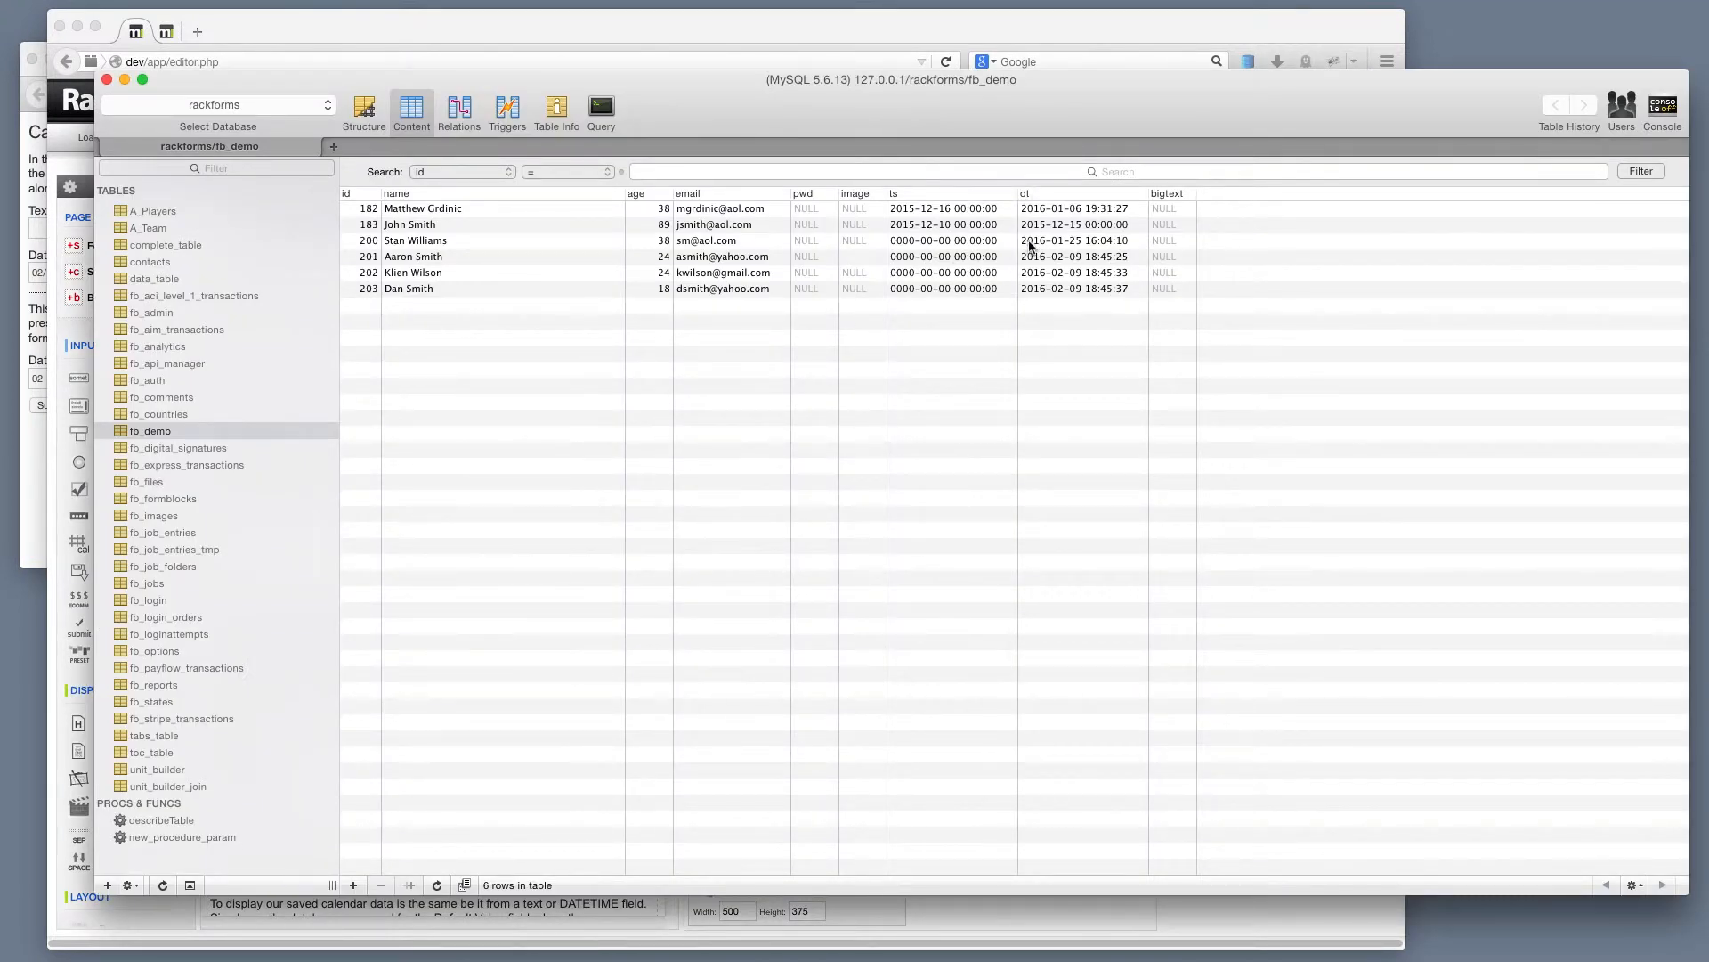
Step: View the saved values on the display form page, then return to the MySQL client and refresh the fb_demo table content
{"action": "left_click_drag", "start_coordinate": [767, 90], "coordinate": [773, 112]}
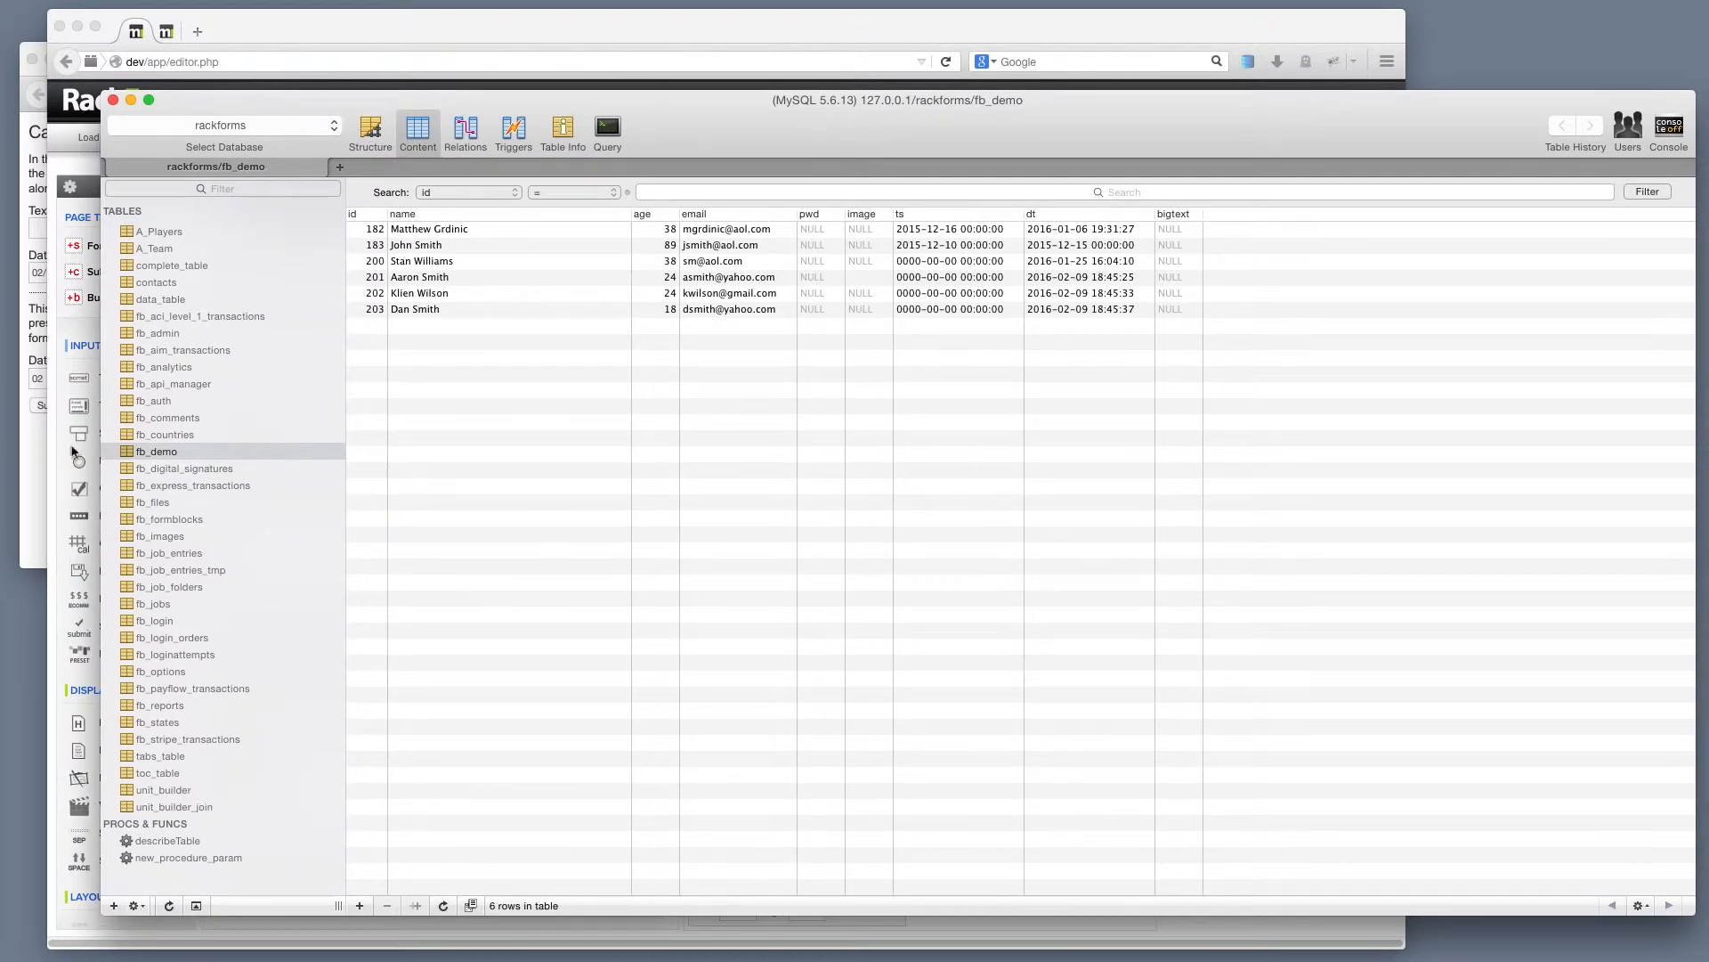
{"action": "left_click", "coordinate": [36, 470]}
{"action": "left_click", "coordinate": [59, 406]}
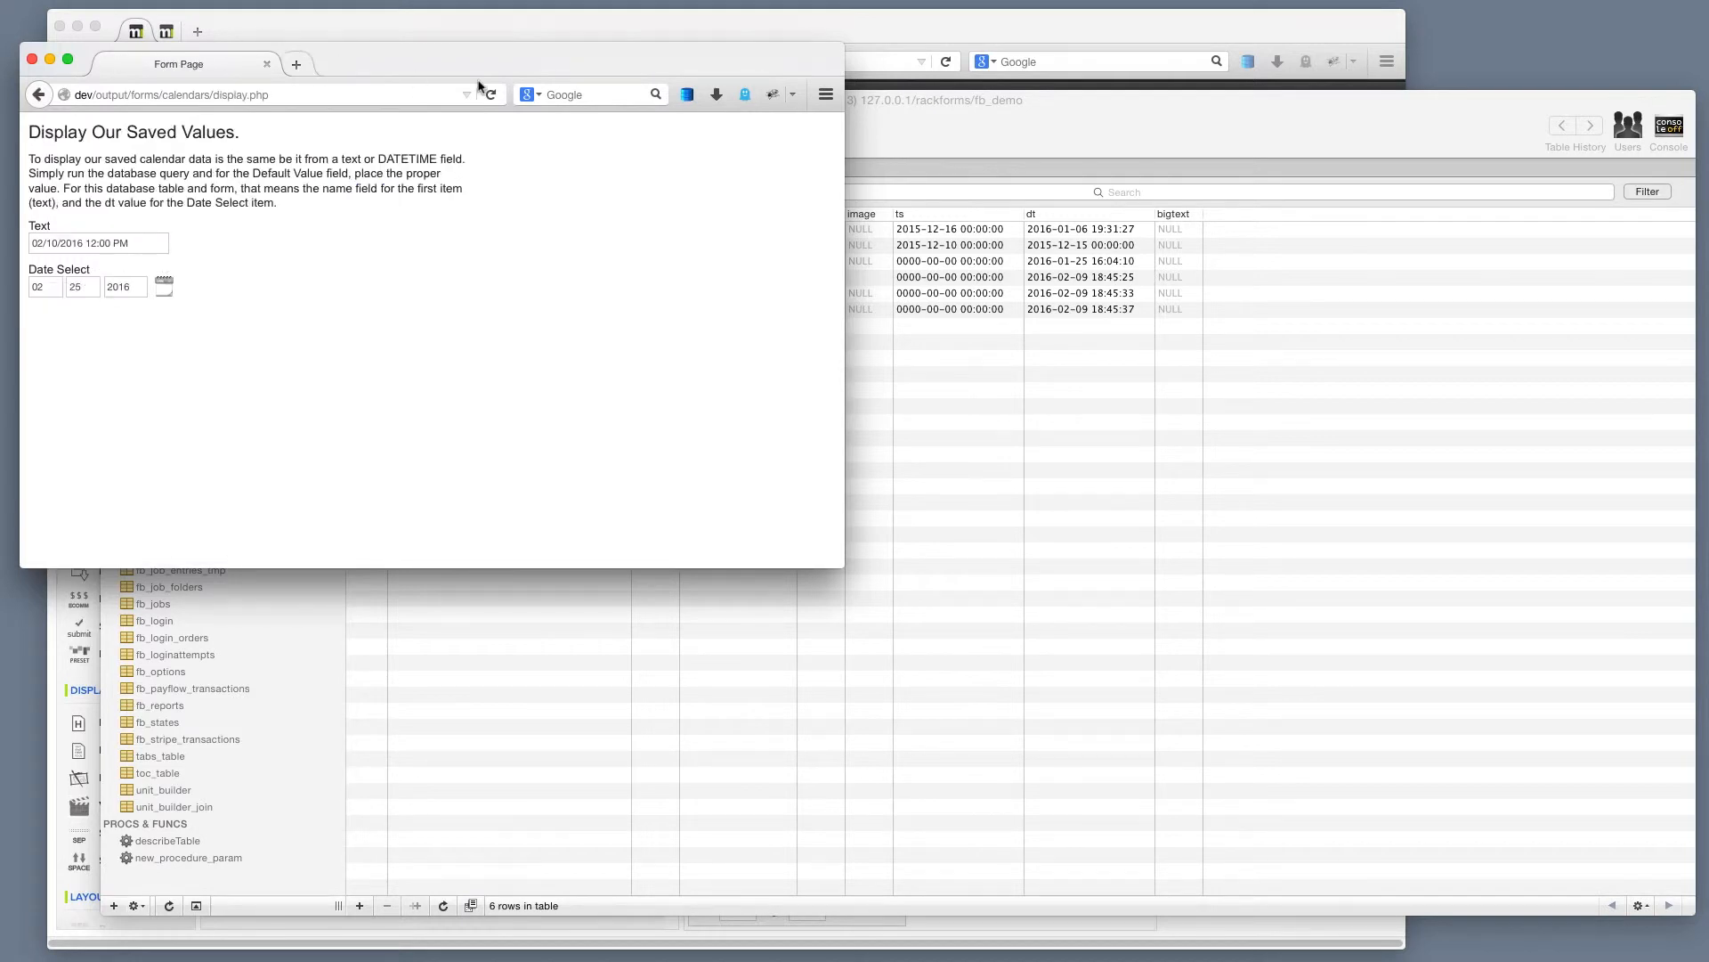
{"action": "left_click", "coordinate": [972, 121]}
{"action": "key", "text": "super+r"}
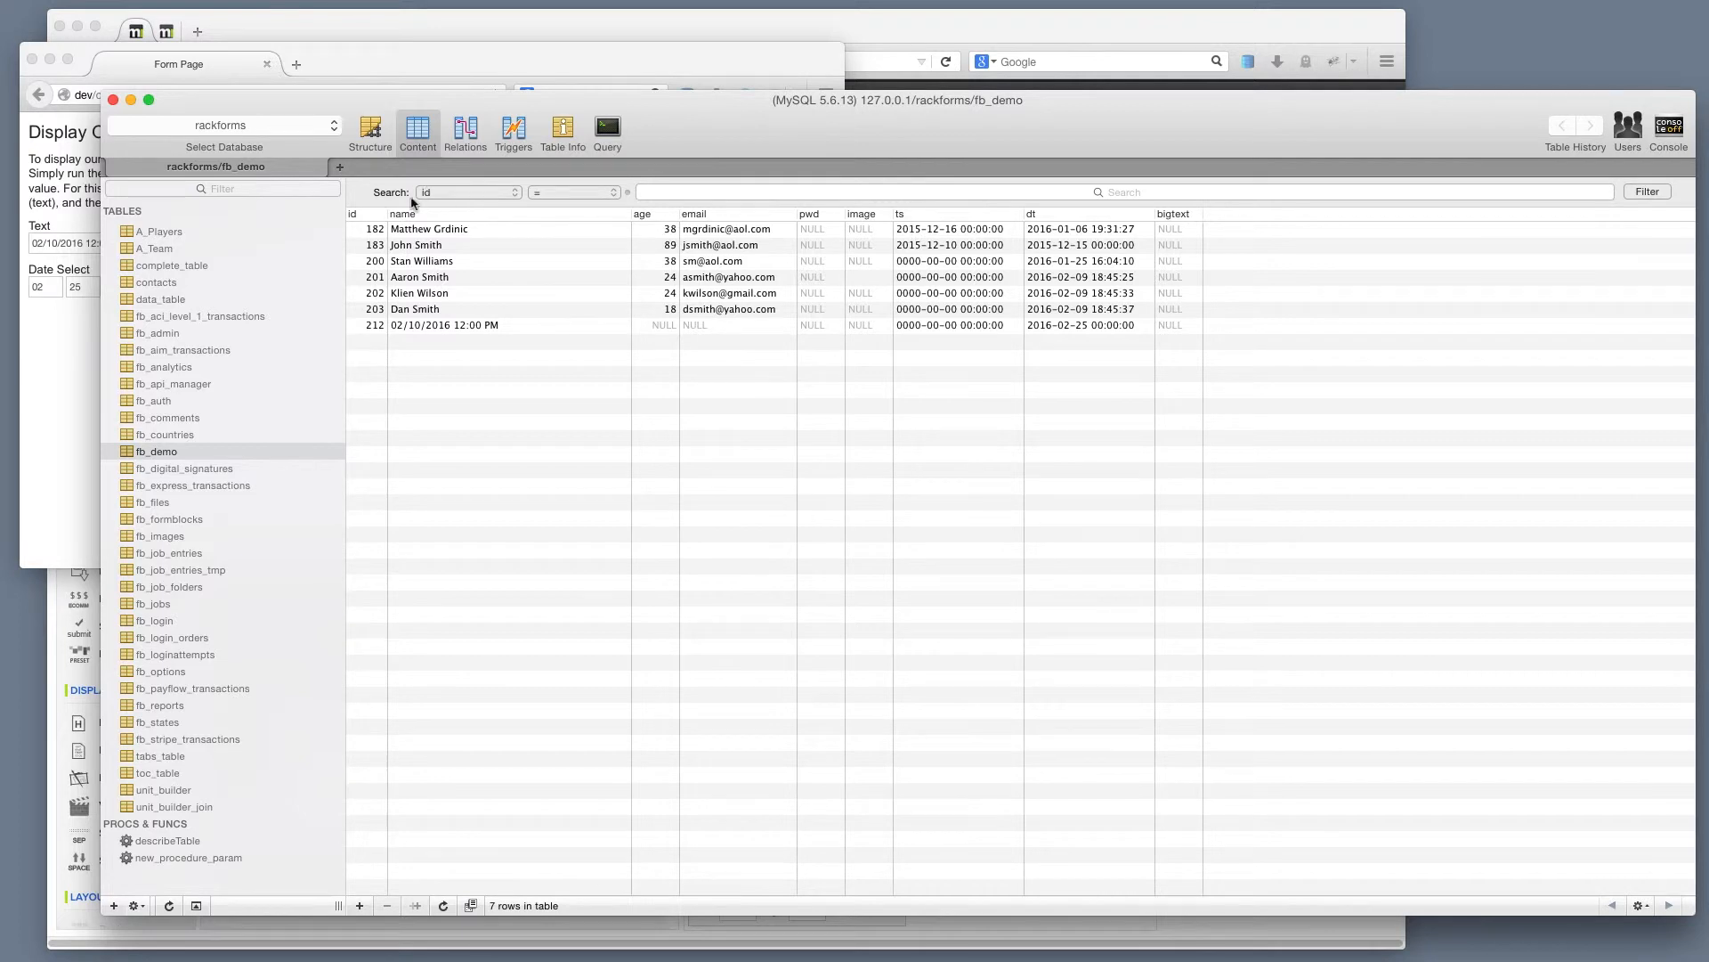
Step: Bring up the structure of the fb_demo table and examine the types of its ts and dt fields
{"action": "left_click", "coordinate": [377, 134]}
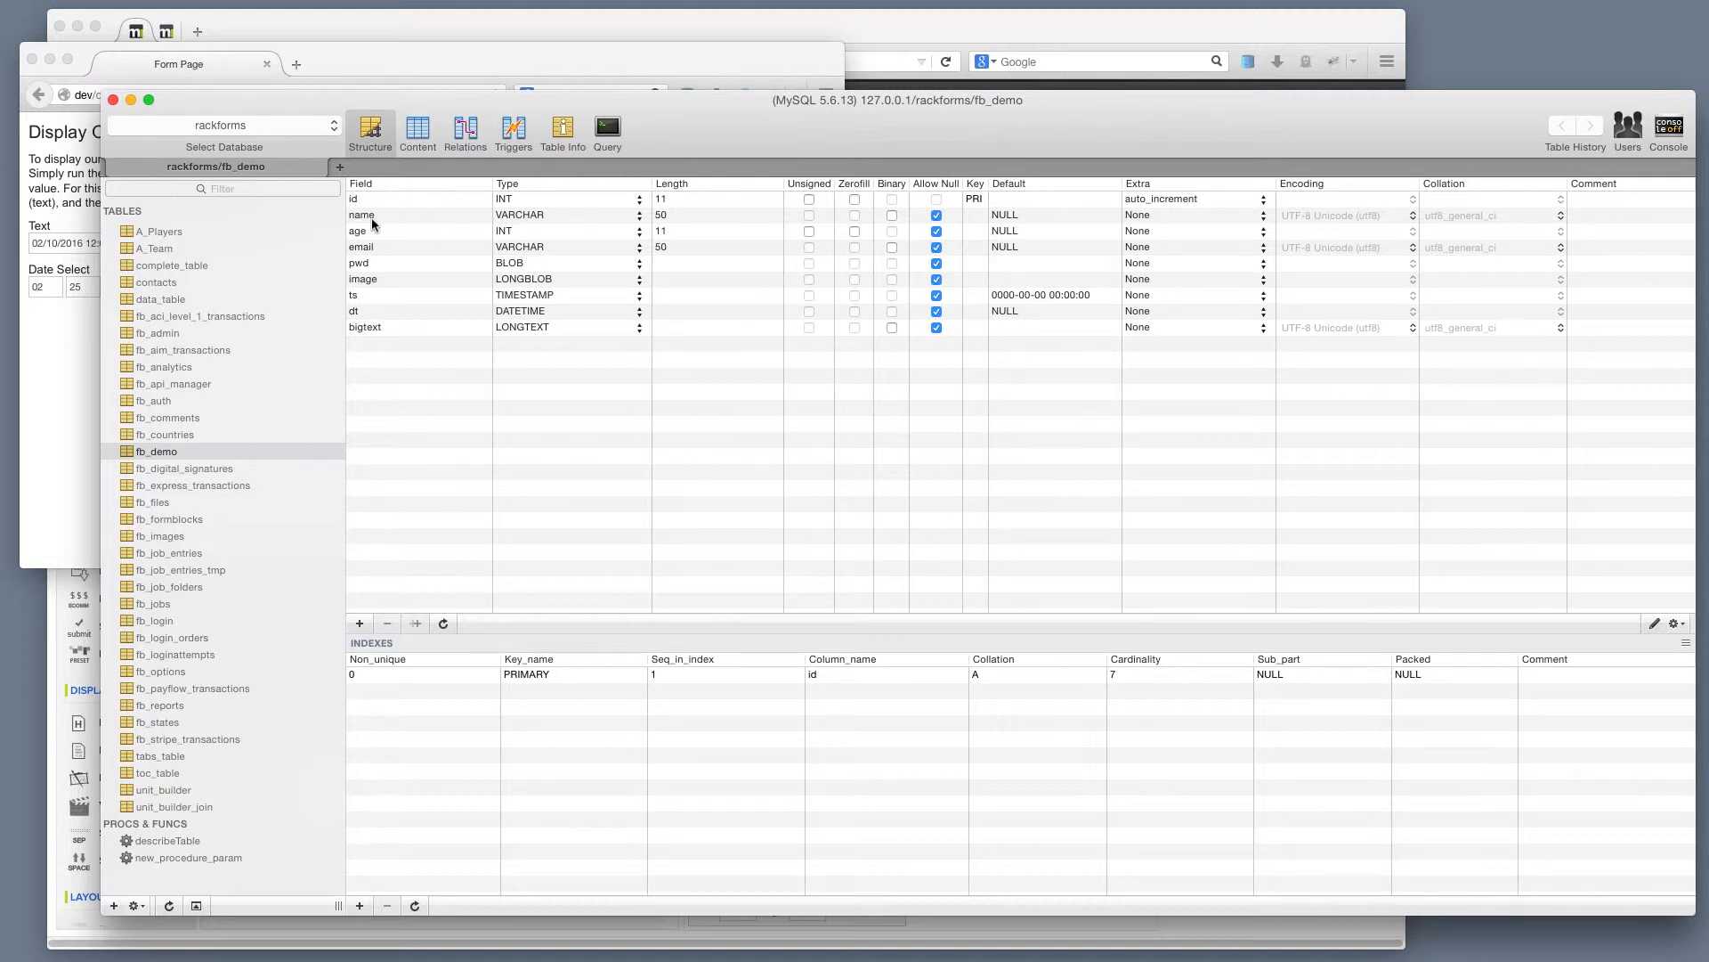
{"action": "left_click", "coordinate": [562, 309]}
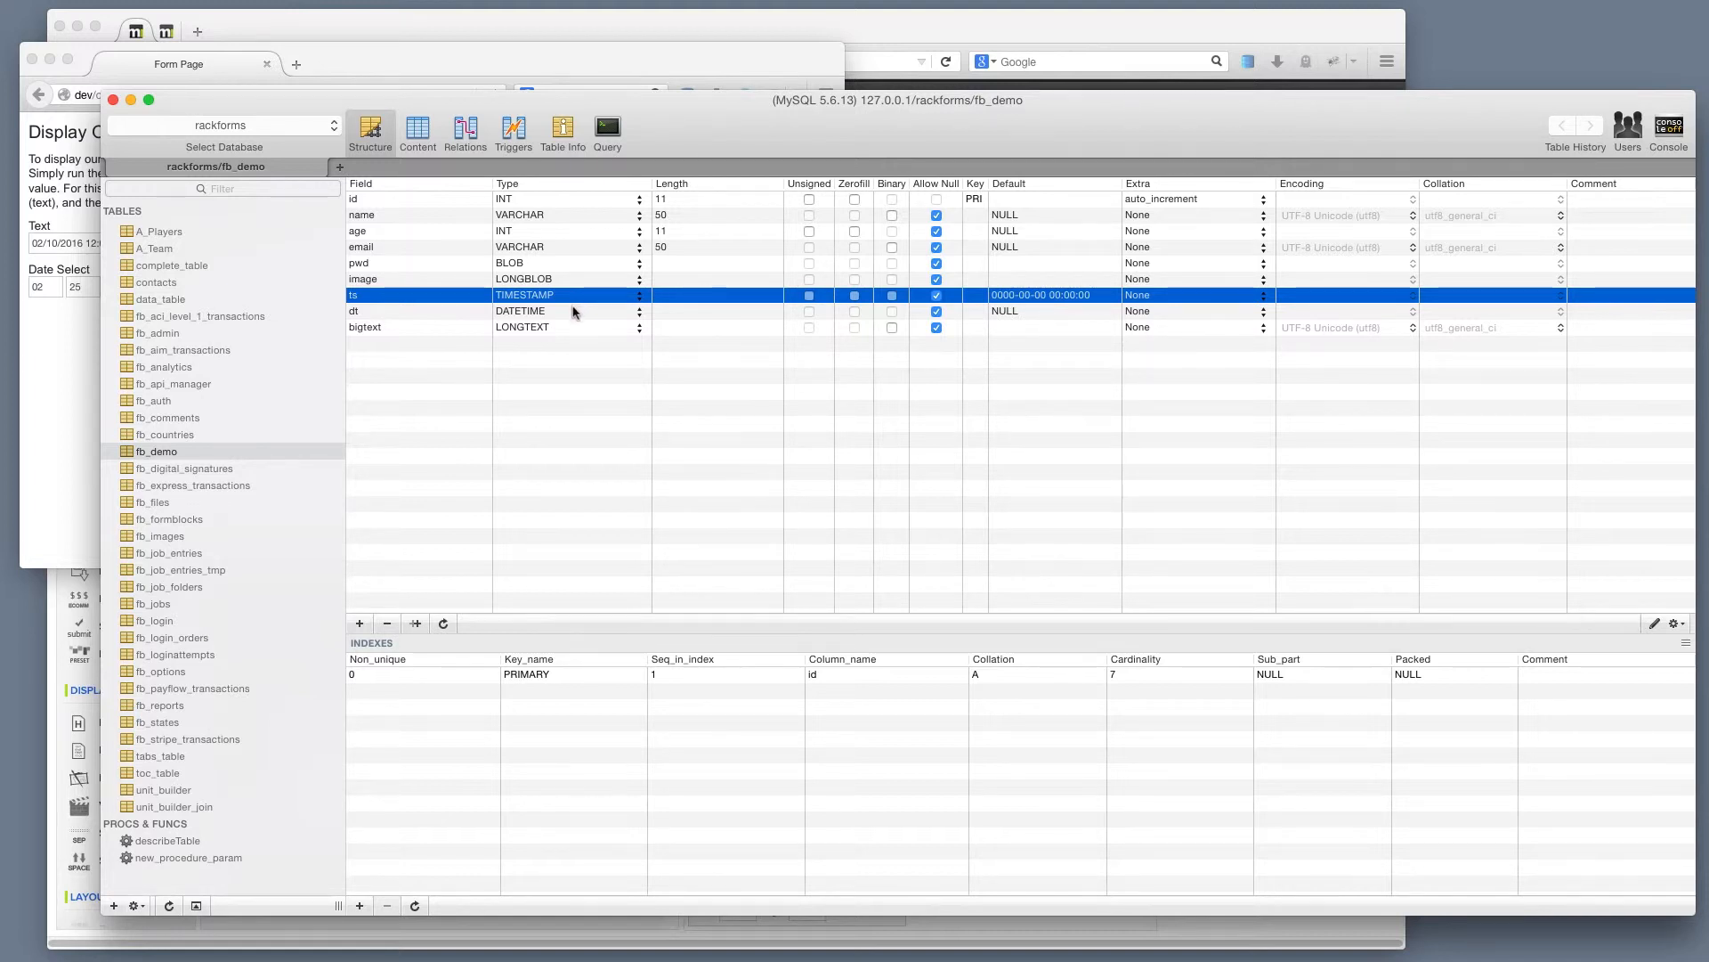
{"action": "left_click", "coordinate": [567, 312]}
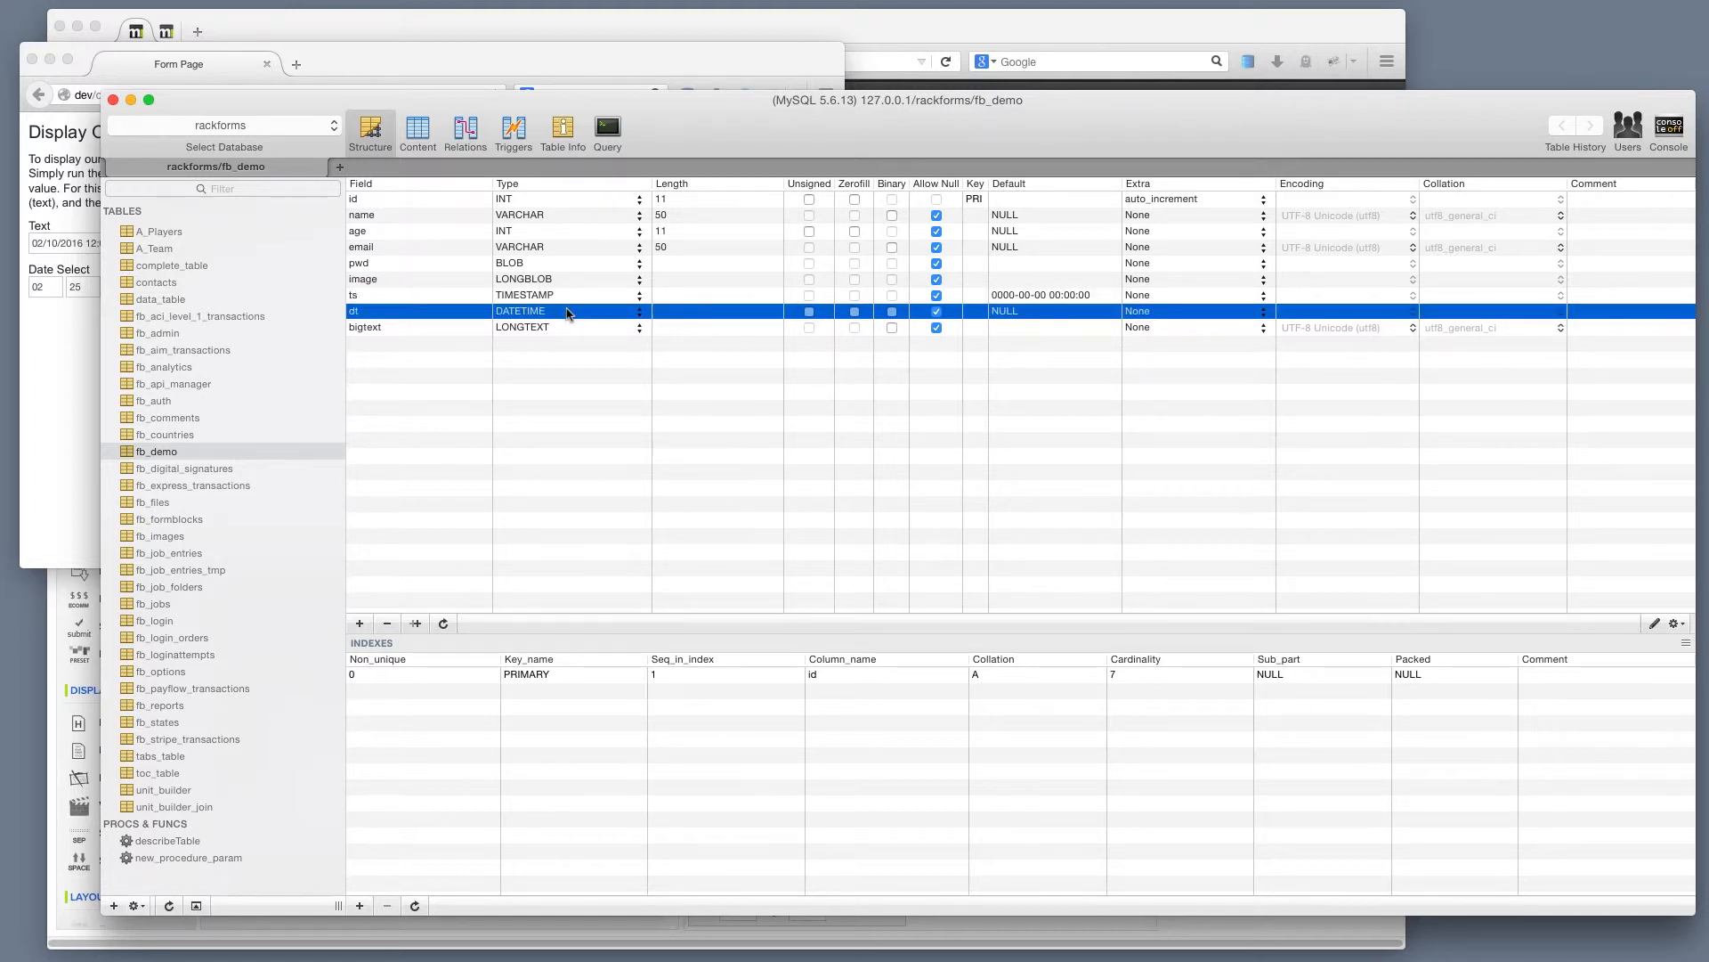
Step: Switch to the RackForms editor and examine the SQL code of the Submission Page's Send Result to External SQL item
{"action": "left_click", "coordinate": [381, 35]}
{"action": "scroll", "coordinate": [498, 579], "scroll_direction": "down", "scroll_amount": 5}
{"action": "left_click", "coordinate": [365, 526]}
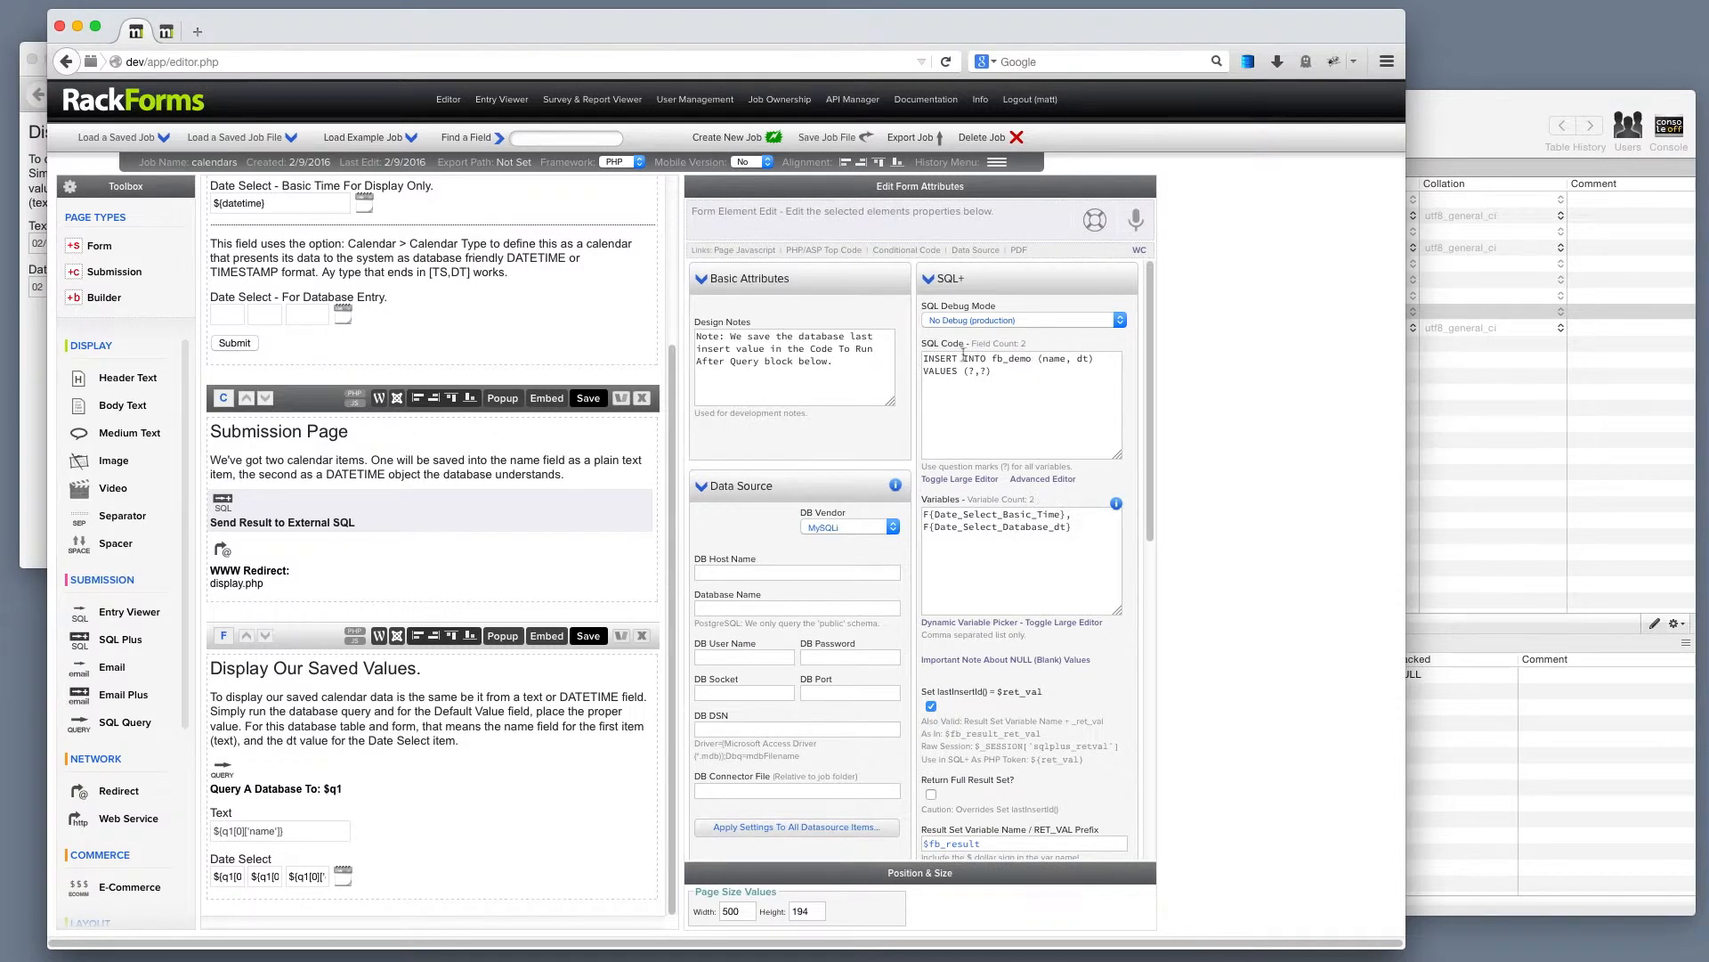
{"action": "left_click_drag", "start_coordinate": [1025, 379], "coordinate": [727, 299]}
{"action": "left_click", "coordinate": [1055, 369]}
{"action": "double_click", "coordinate": [1082, 358]}
{"action": "left_click_drag", "start_coordinate": [1004, 377], "coordinate": [839, 318]}
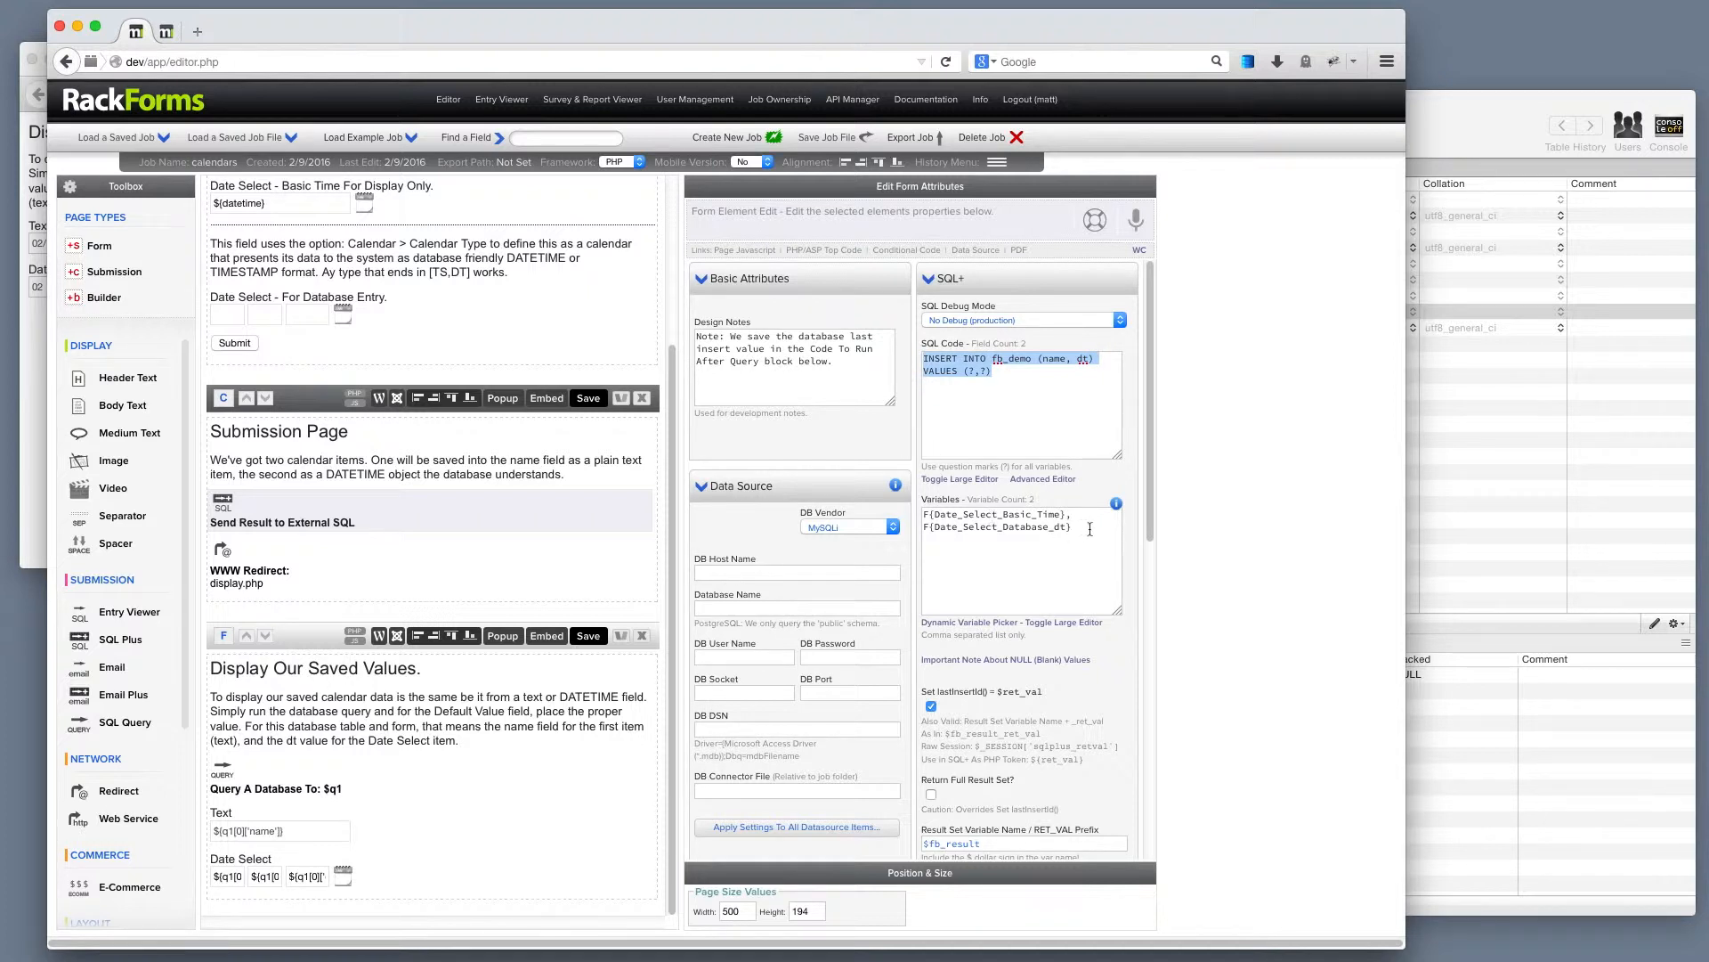
Step: Review the SQL item's Date_Select_Basic_Time and Date_Select_Database_dt variables against the calendar fields in the form preview
{"action": "left_click_drag", "start_coordinate": [1089, 527], "coordinate": [843, 514]}
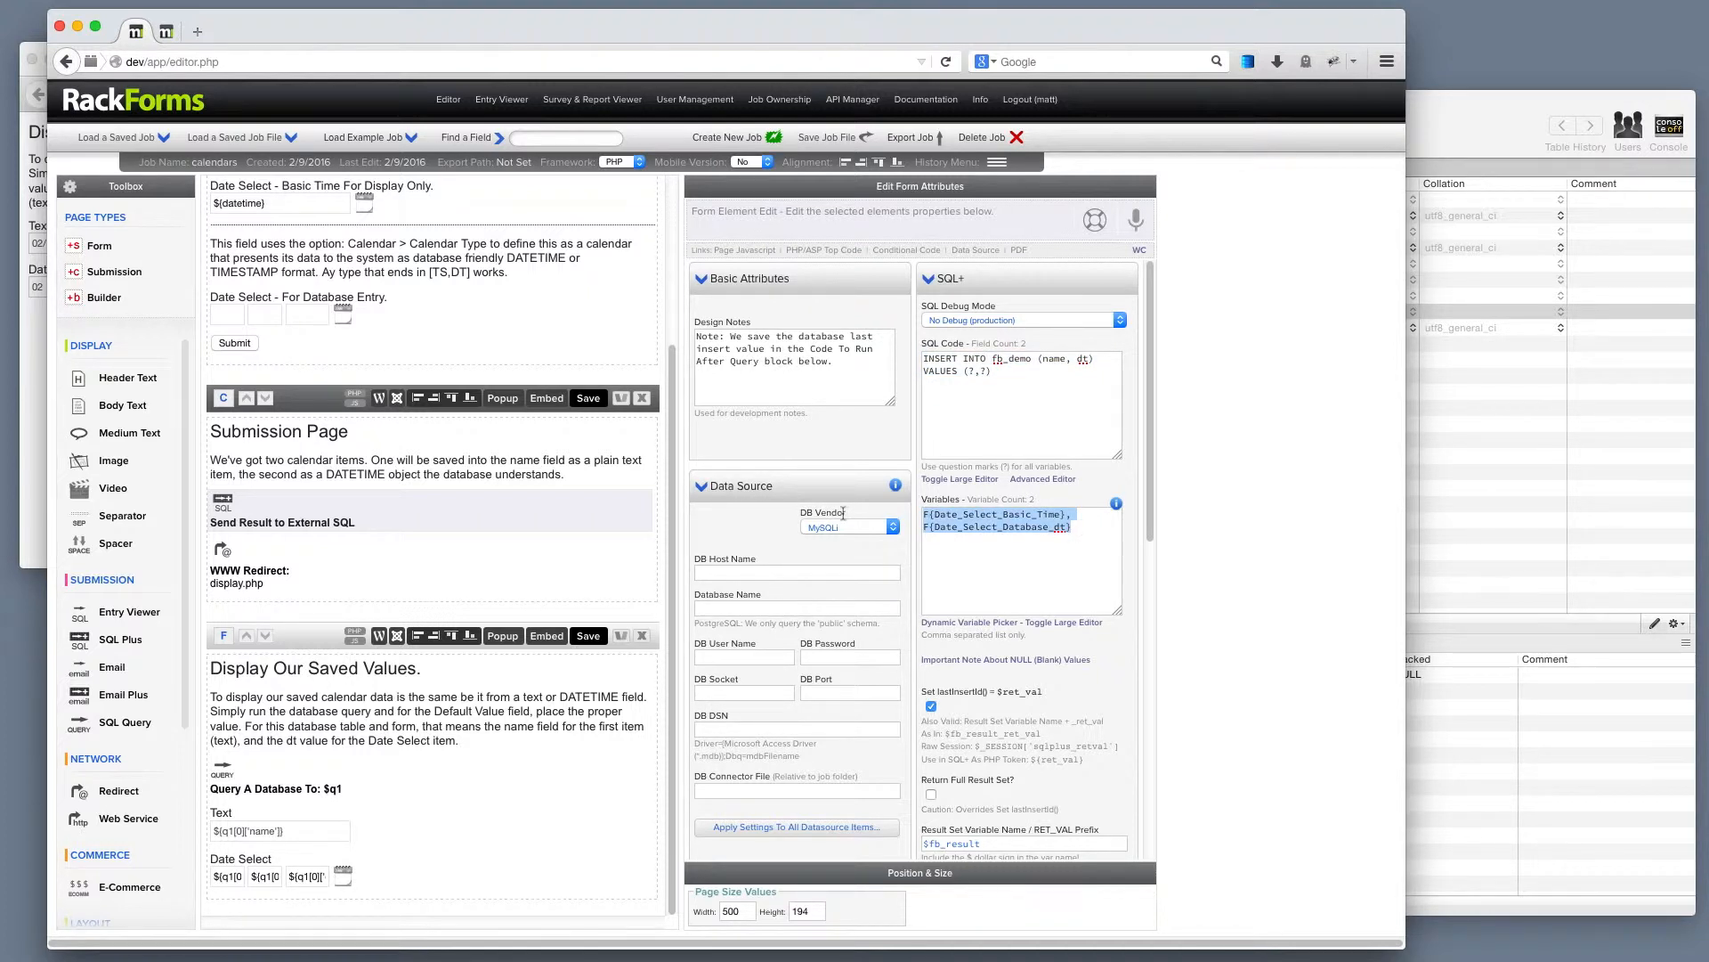
{"action": "left_click", "coordinate": [1007, 527]}
{"action": "double_click", "coordinate": [1022, 516]}
{"action": "scroll", "coordinate": [401, 290], "scroll_direction": "up", "scroll_amount": 2}
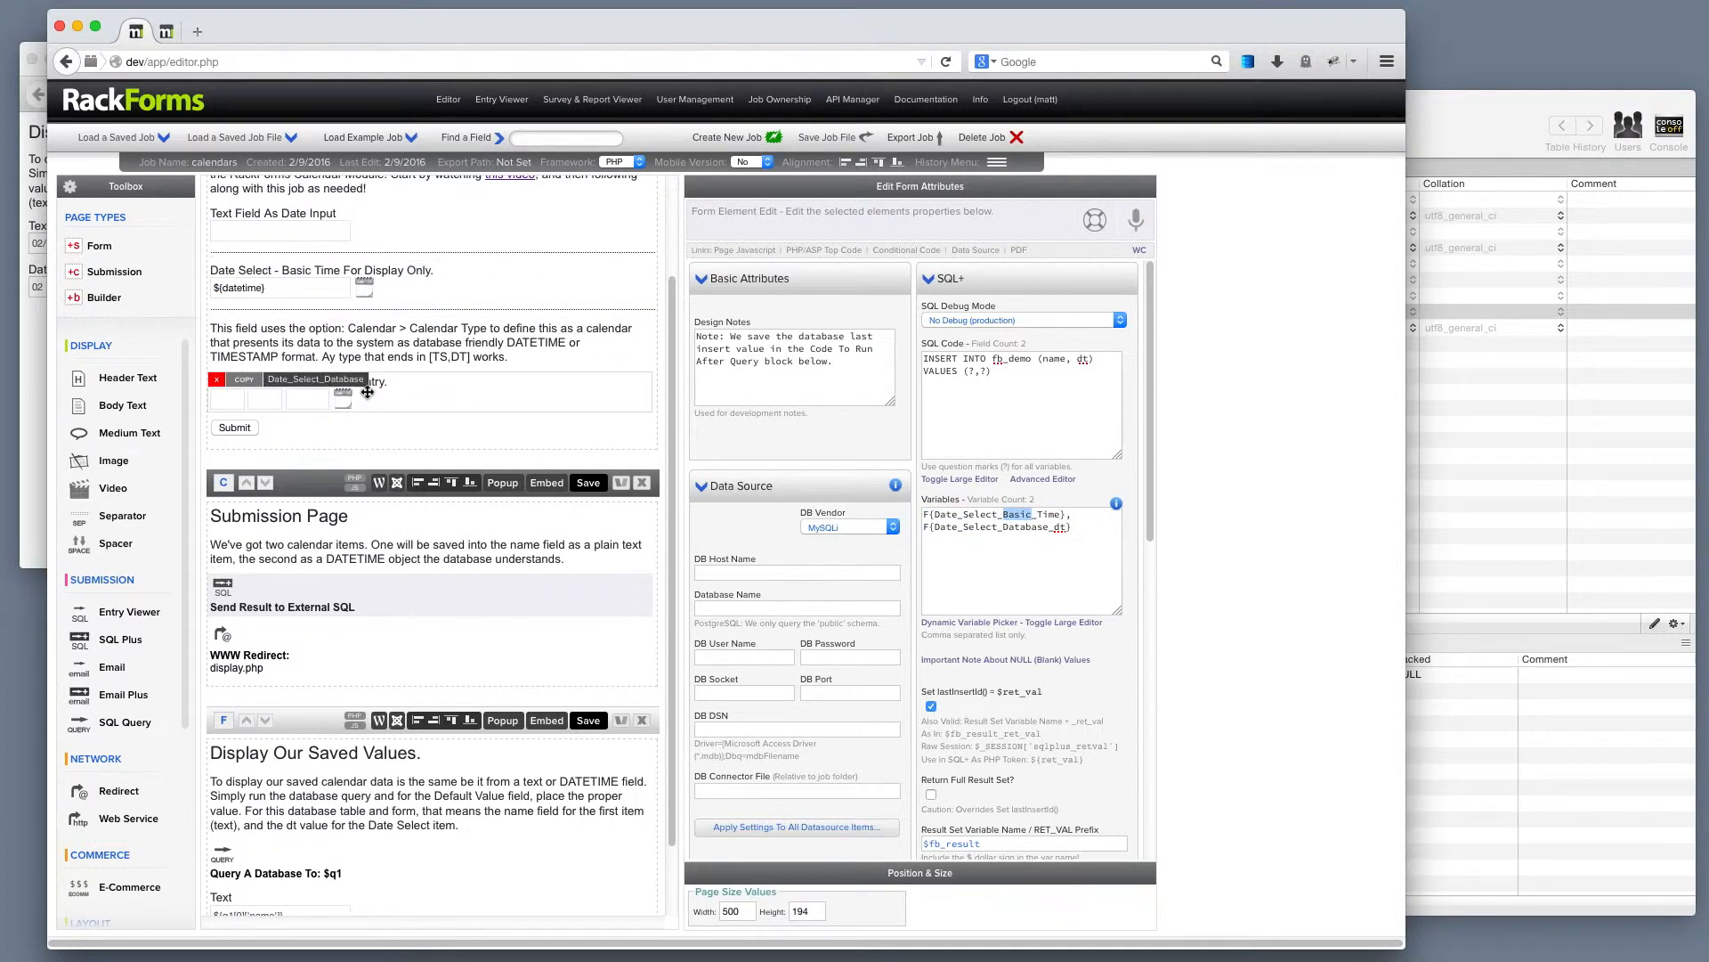
{"action": "double_click", "coordinate": [1054, 528]}
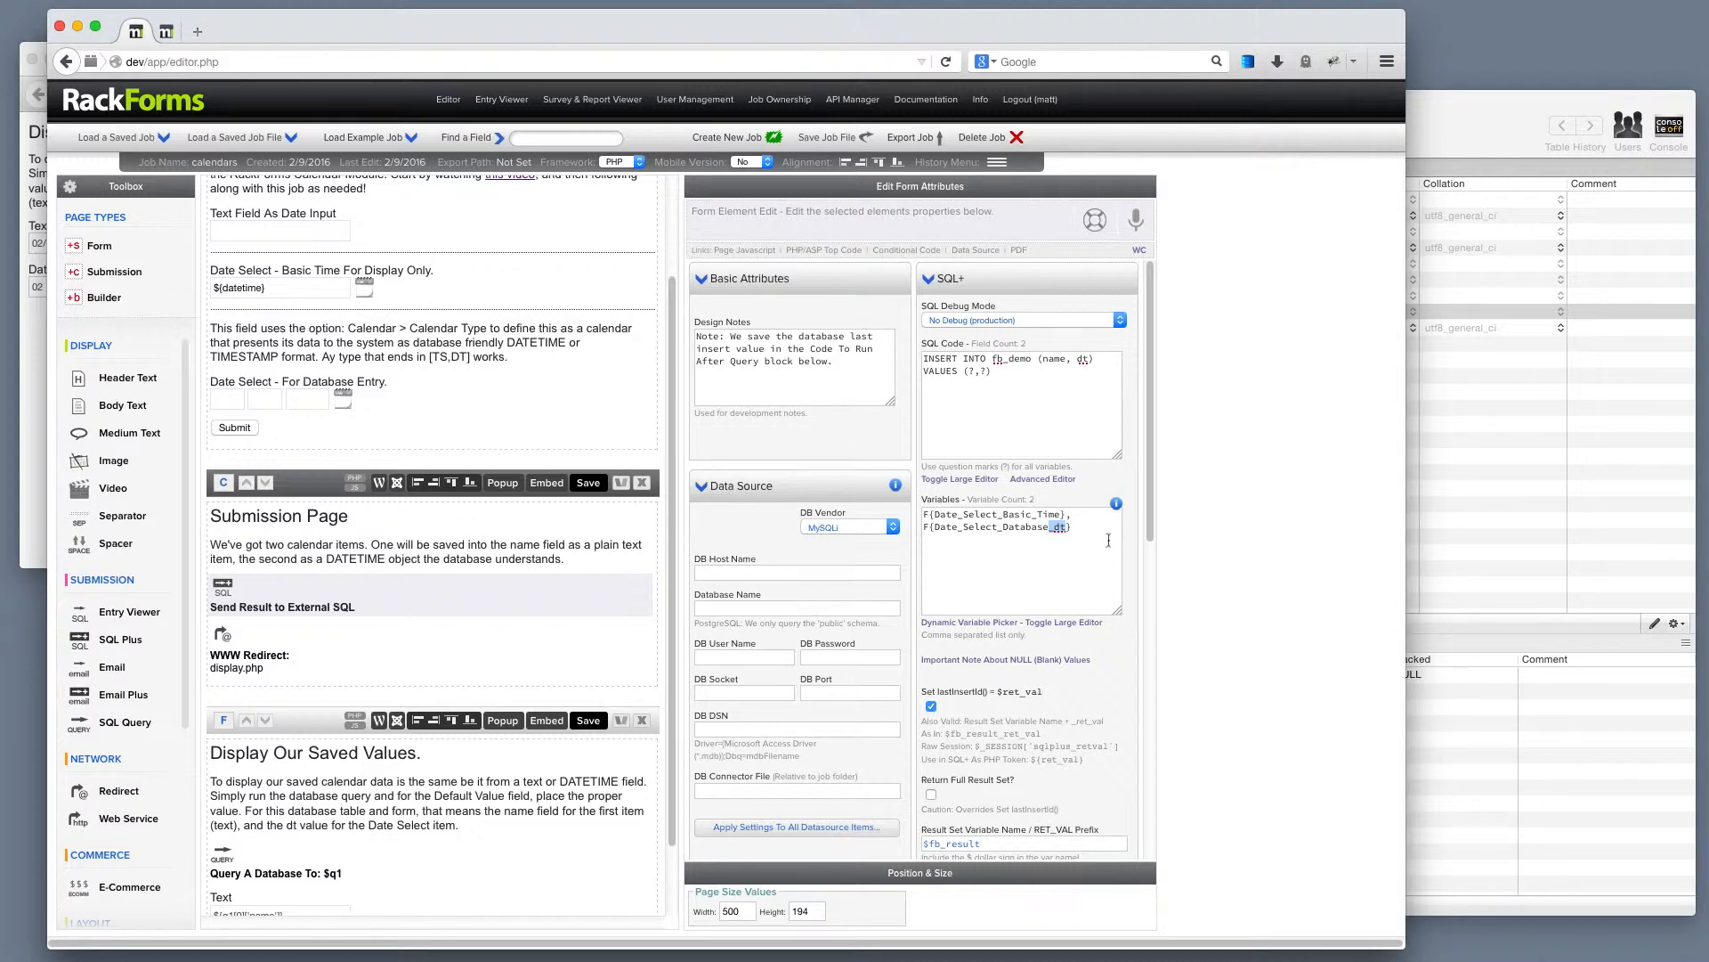
Step: Remove the second variable from the SQL item's variable list and insert Date_Select_Database_dt from the Dynamic Variable List
{"action": "left_click_drag", "start_coordinate": [1088, 531], "coordinate": [1070, 519]}
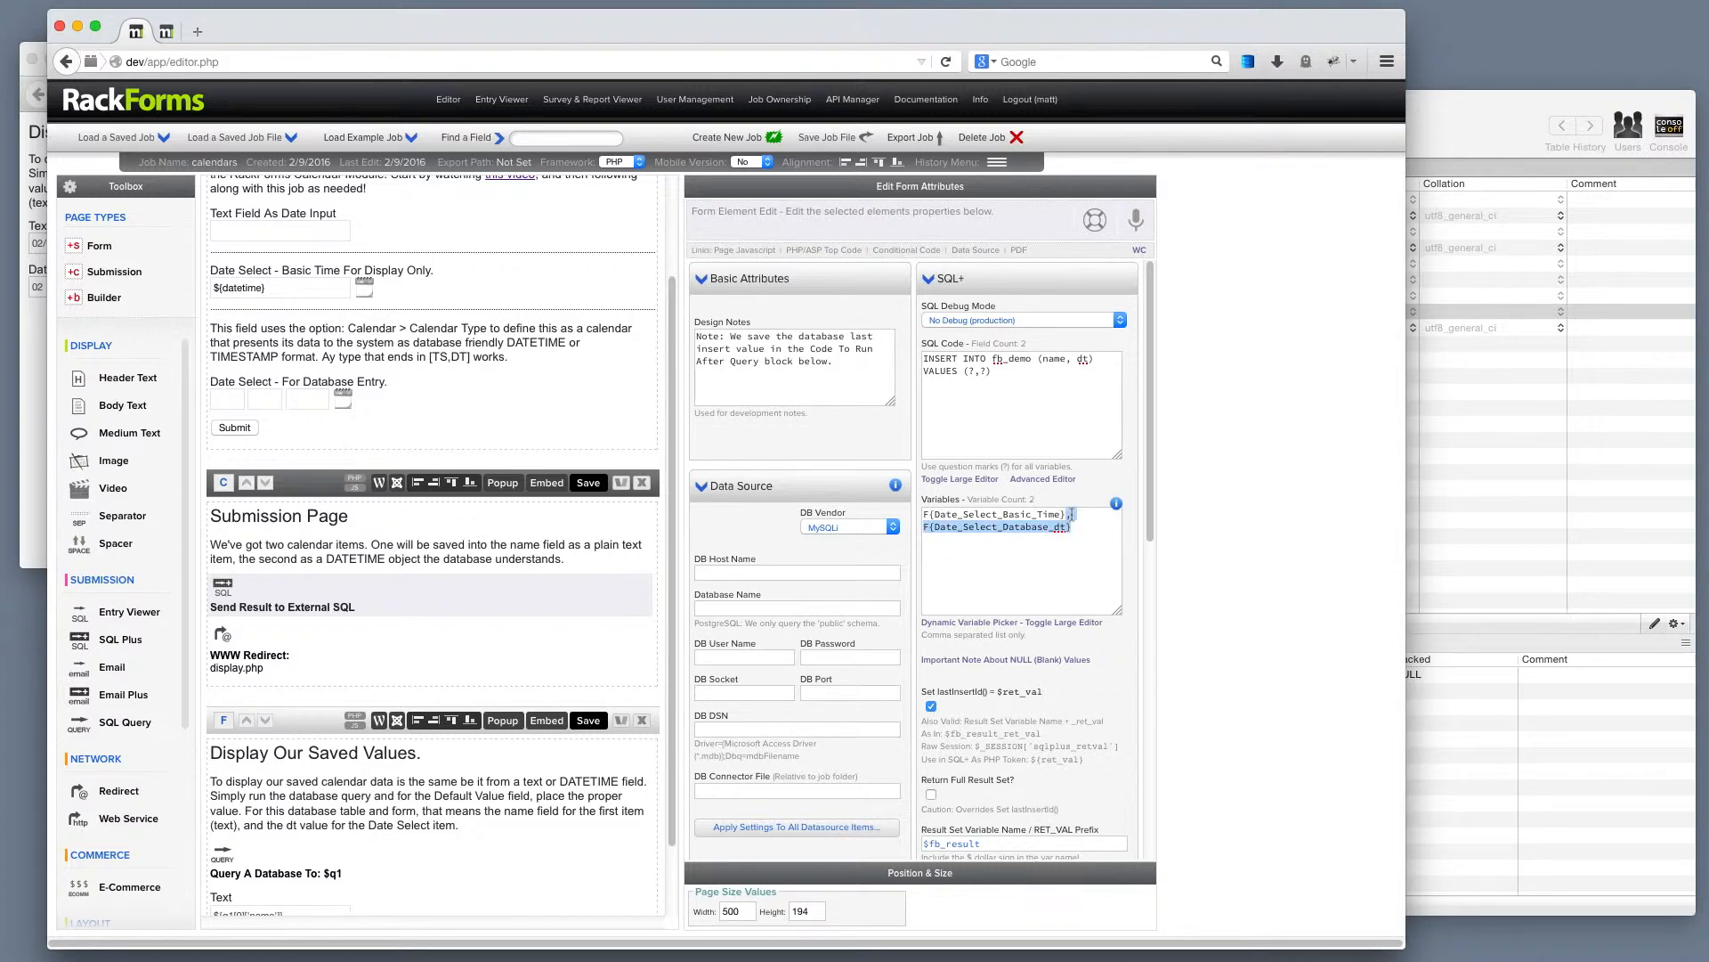
{"action": "key", "text": "BackSpace"}
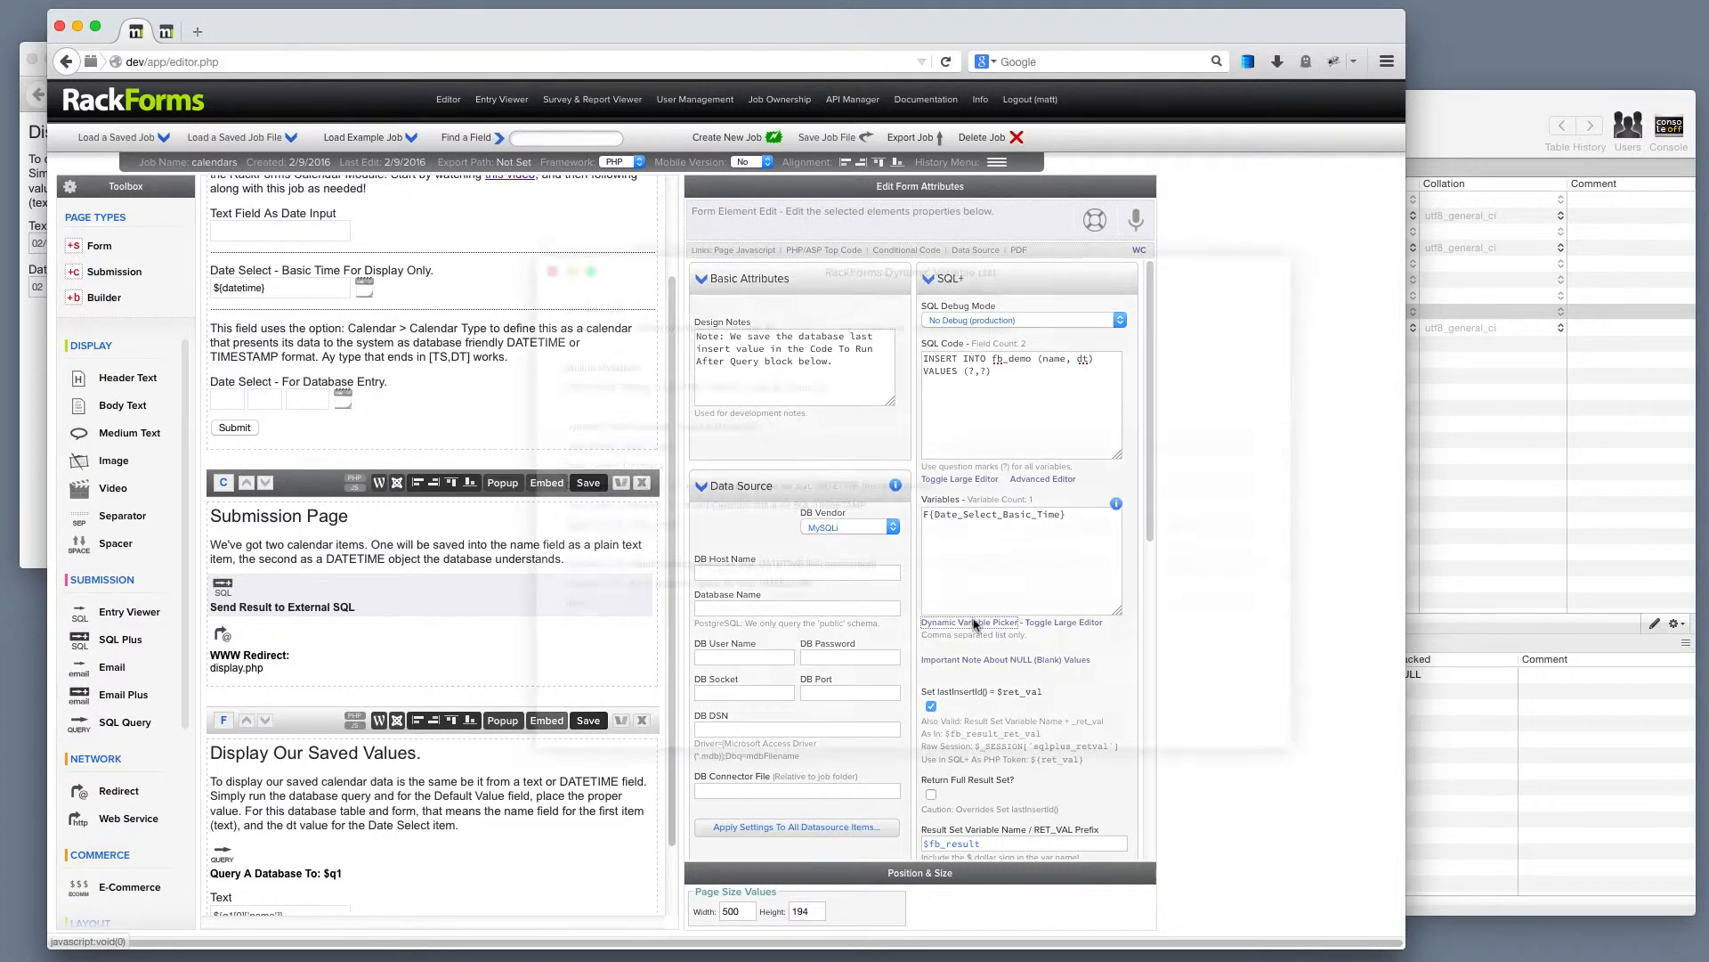
{"action": "left_click", "coordinate": [974, 623]}
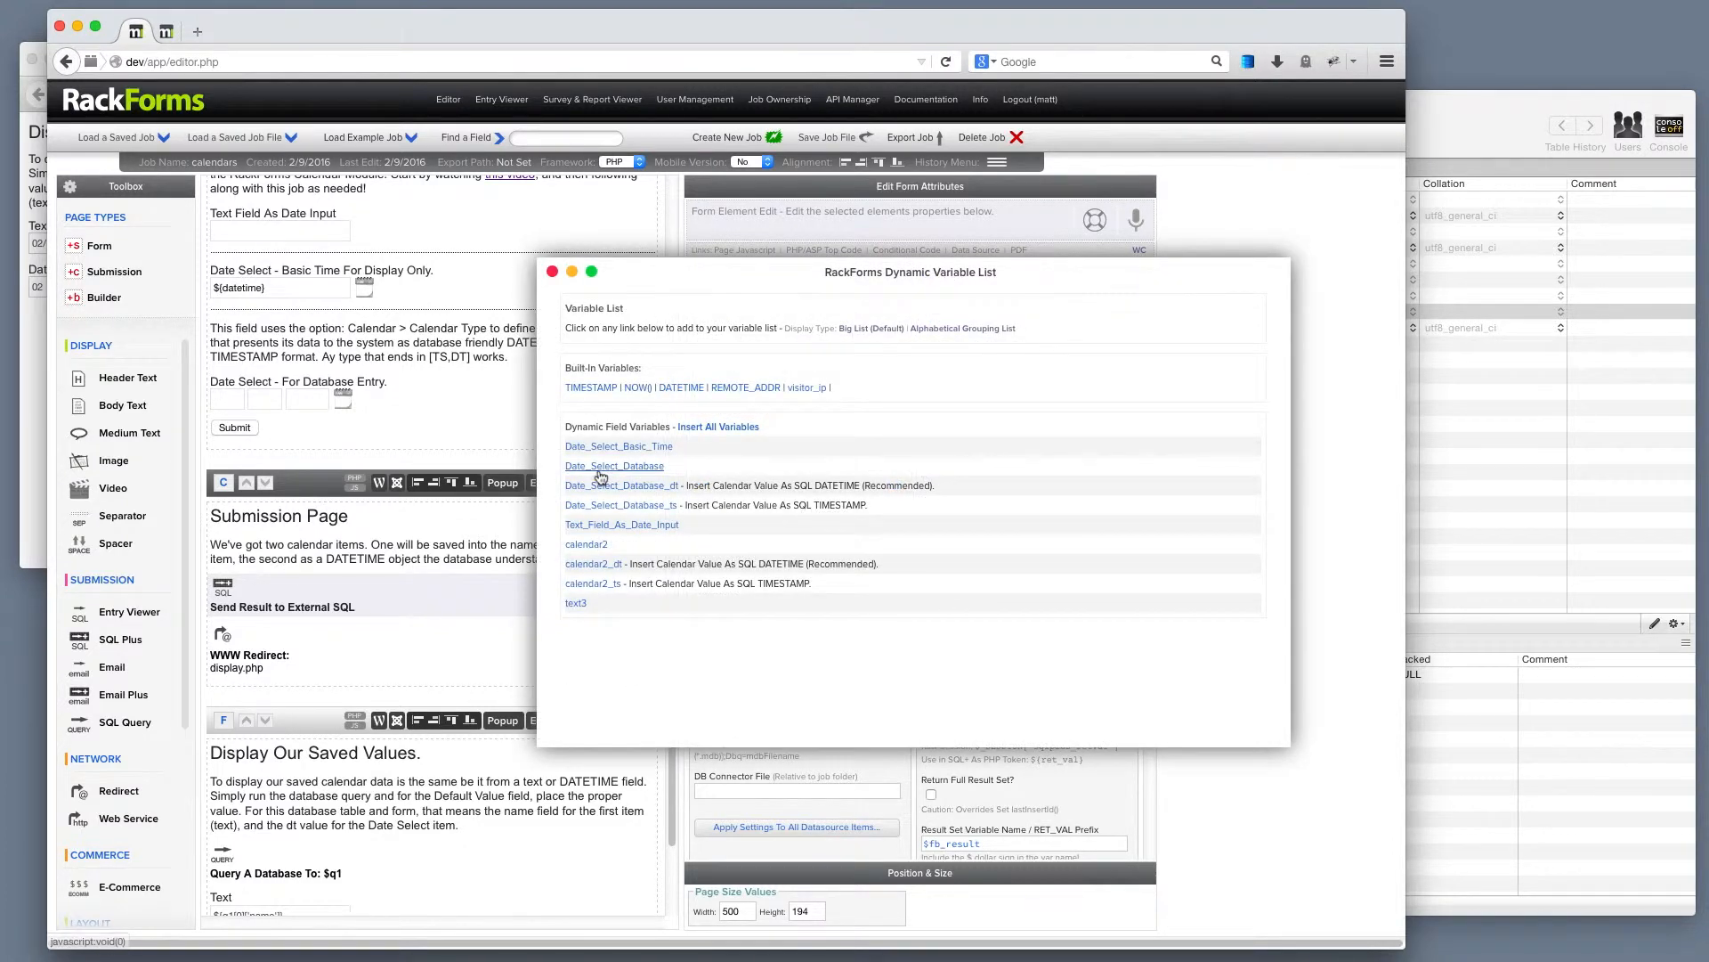
{"action": "left_click_drag", "start_coordinate": [602, 475], "coordinate": [327, 385]}
{"action": "left_click", "coordinate": [552, 271]}
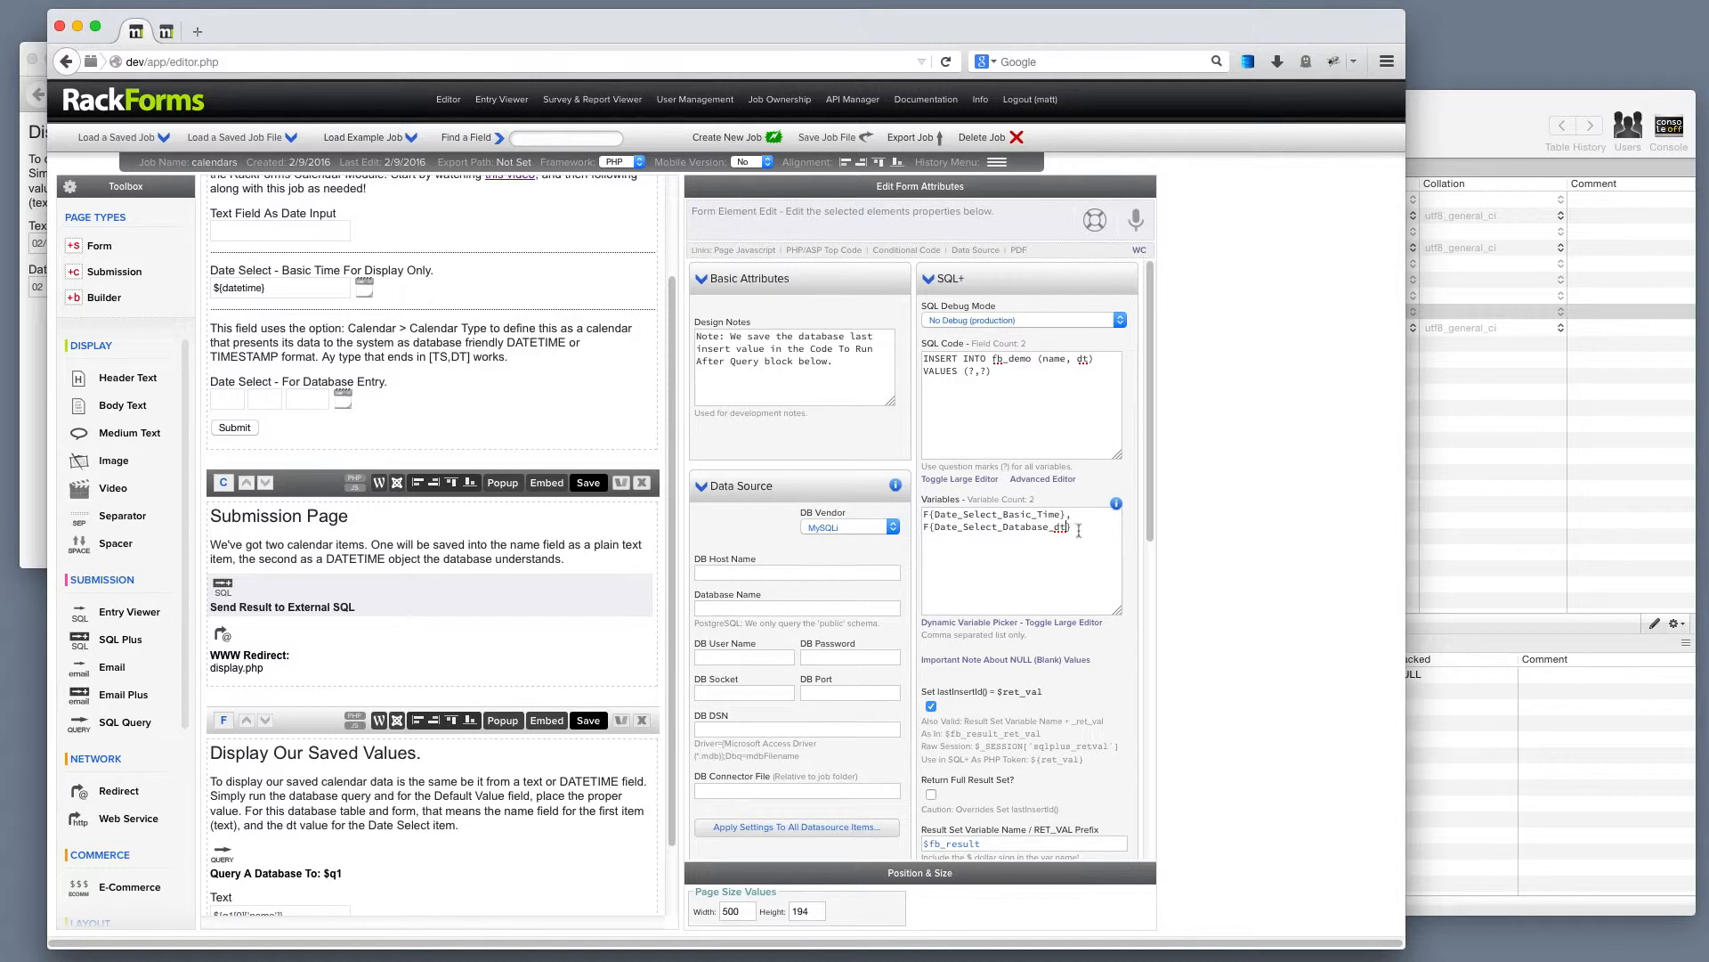
{"action": "left_click_drag", "start_coordinate": [1078, 530], "coordinate": [850, 529]}
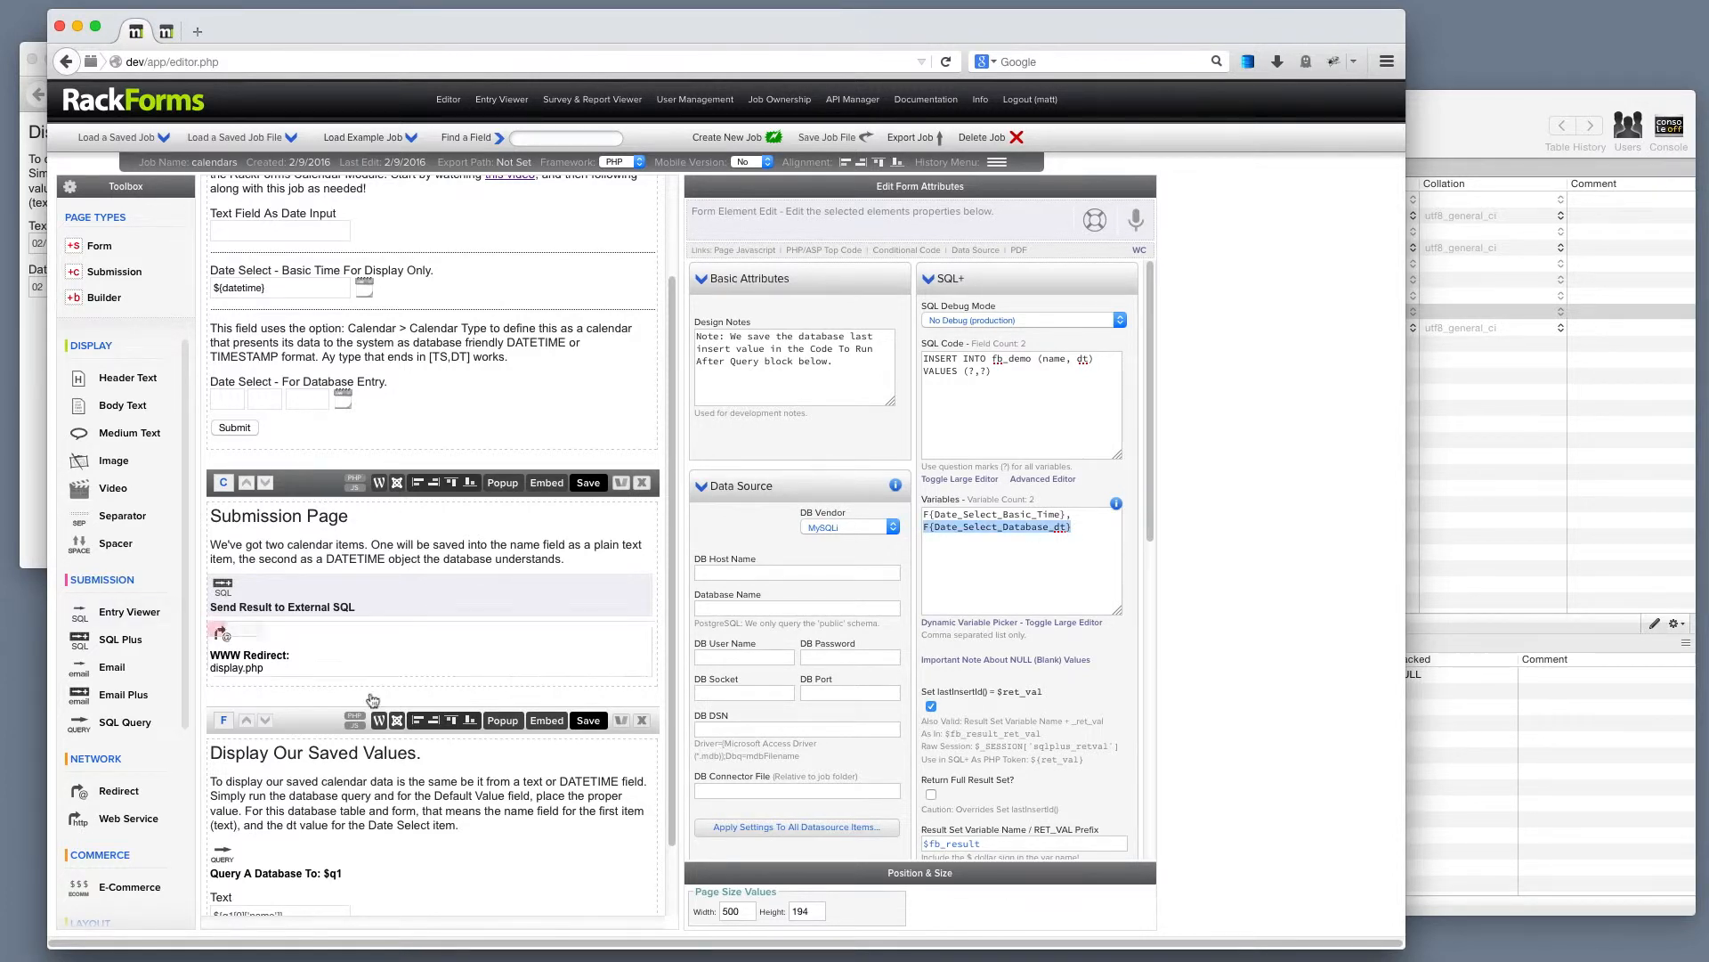
Step: Examine the Query A Database item's SELECT query, glancing at the fb_demo structure and the display form page for comparison
{"action": "scroll", "coordinate": [367, 801], "scroll_direction": "down", "scroll_amount": 2}
{"action": "left_click", "coordinate": [355, 774]}
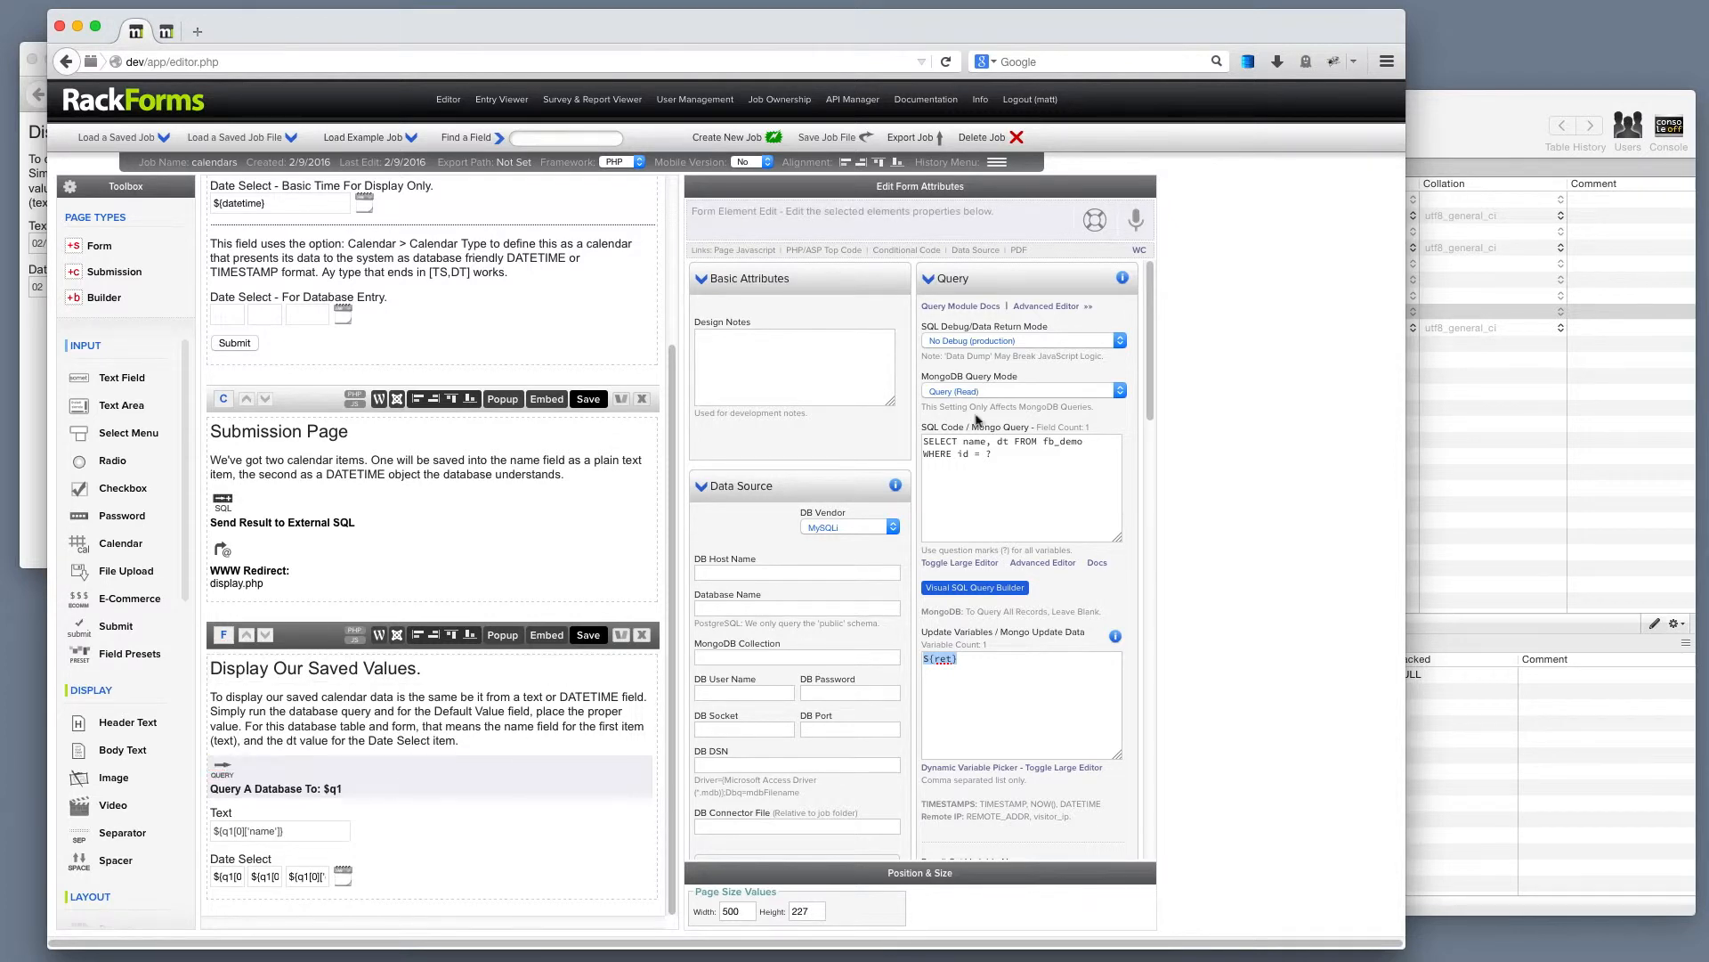
{"action": "left_click", "coordinate": [1461, 388]}
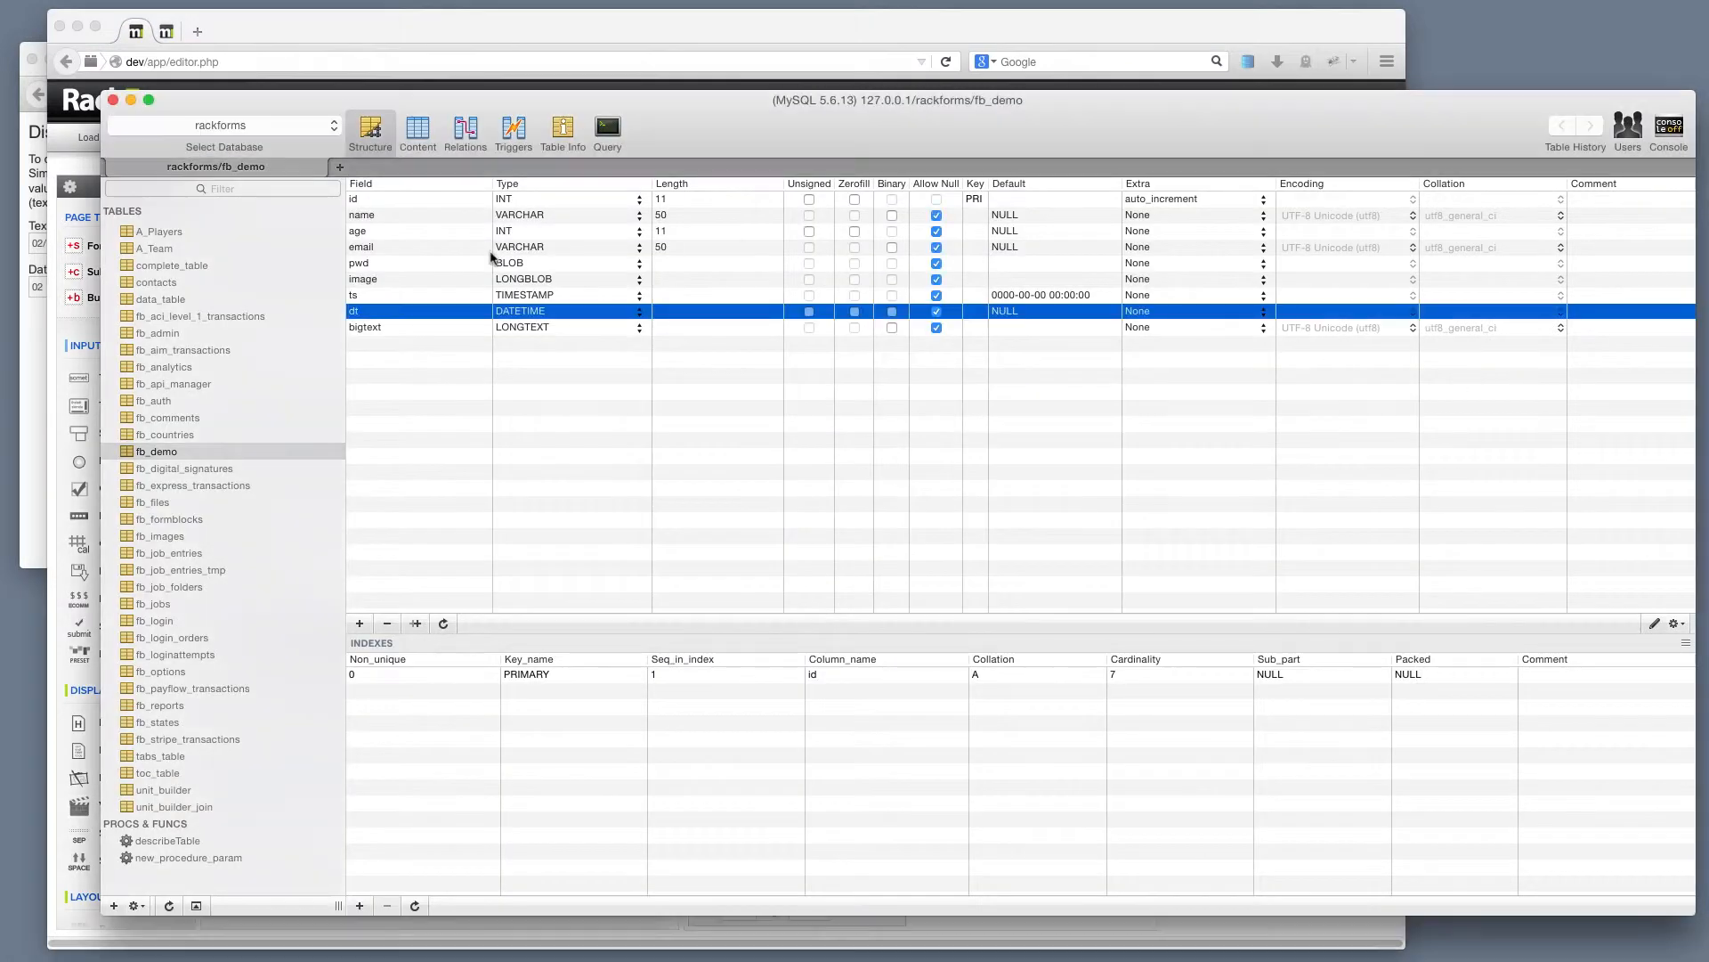
{"action": "left_click", "coordinate": [35, 381]}
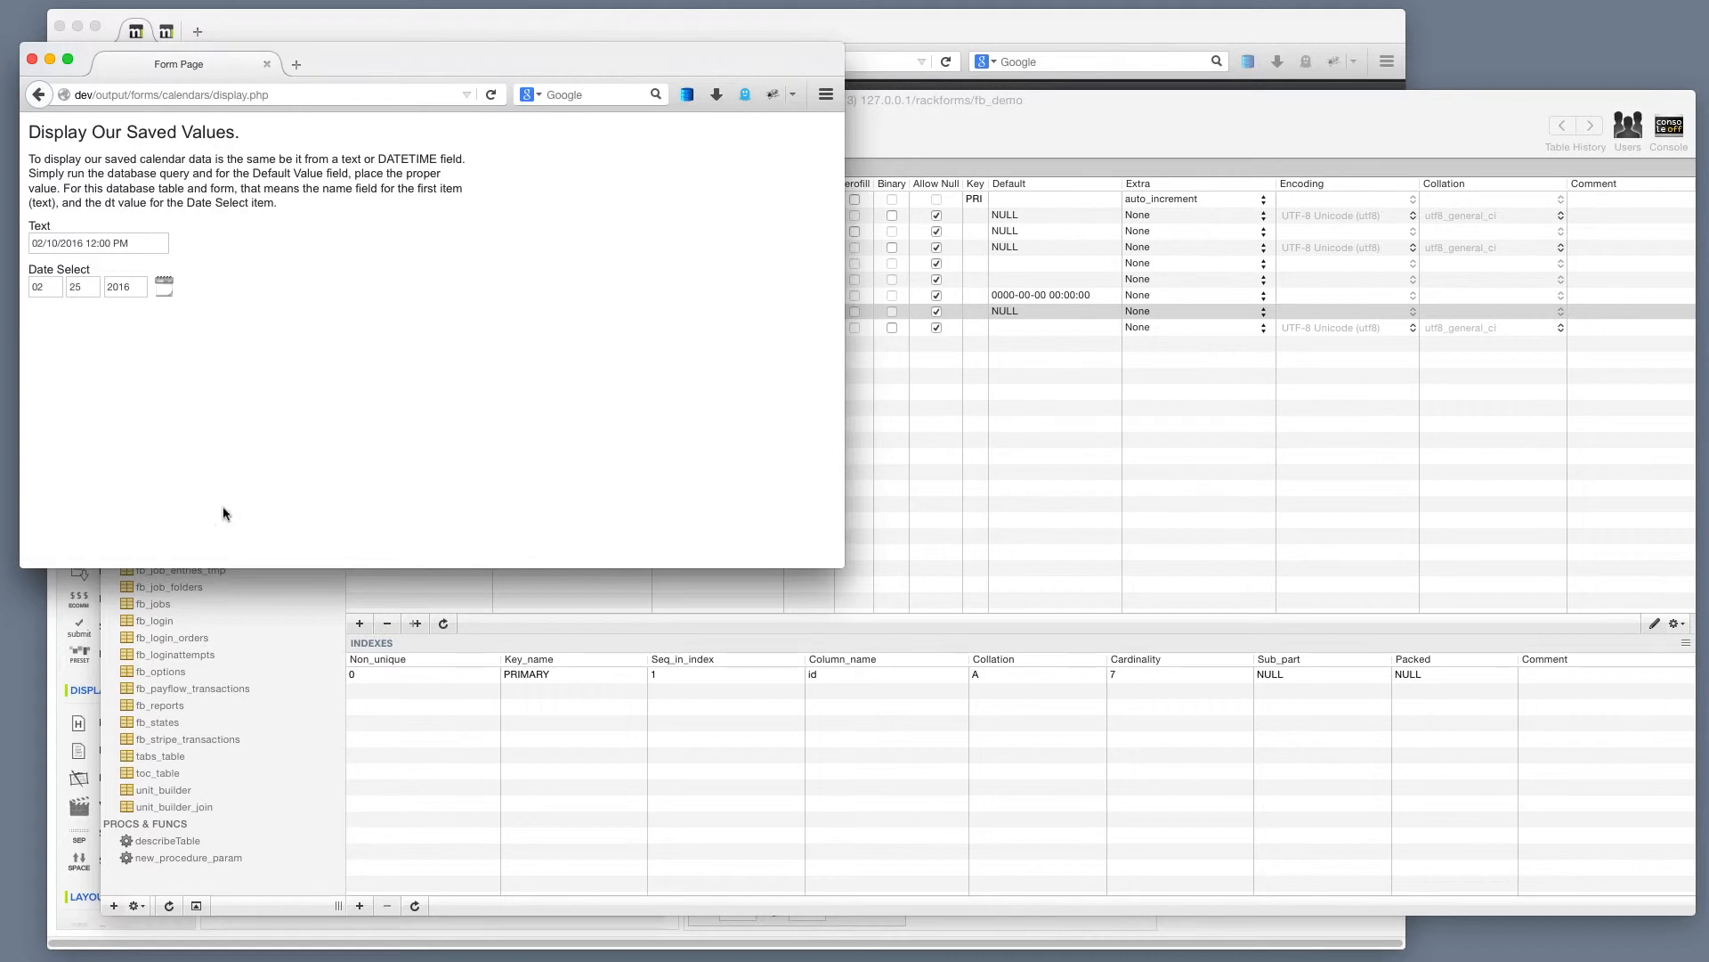
{"action": "left_click", "coordinate": [102, 942]}
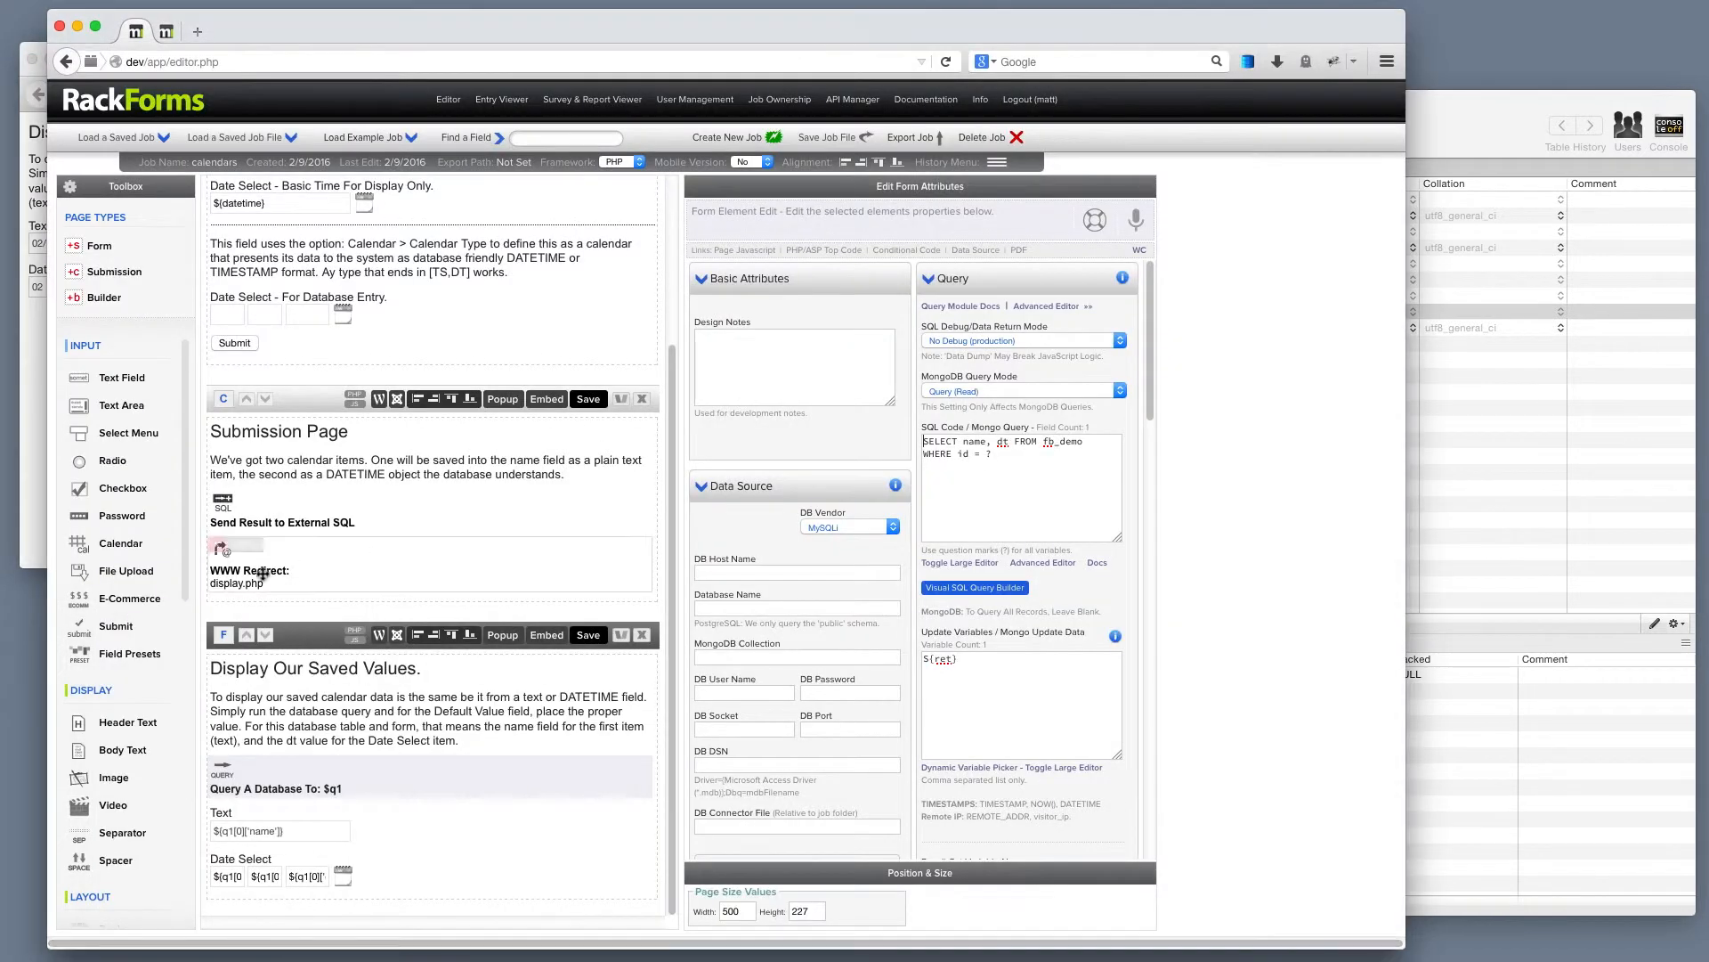
Step: Inspect the WWW Redirect item's display.php address, view the display form page and return to the editor
{"action": "left_click", "coordinate": [288, 571]}
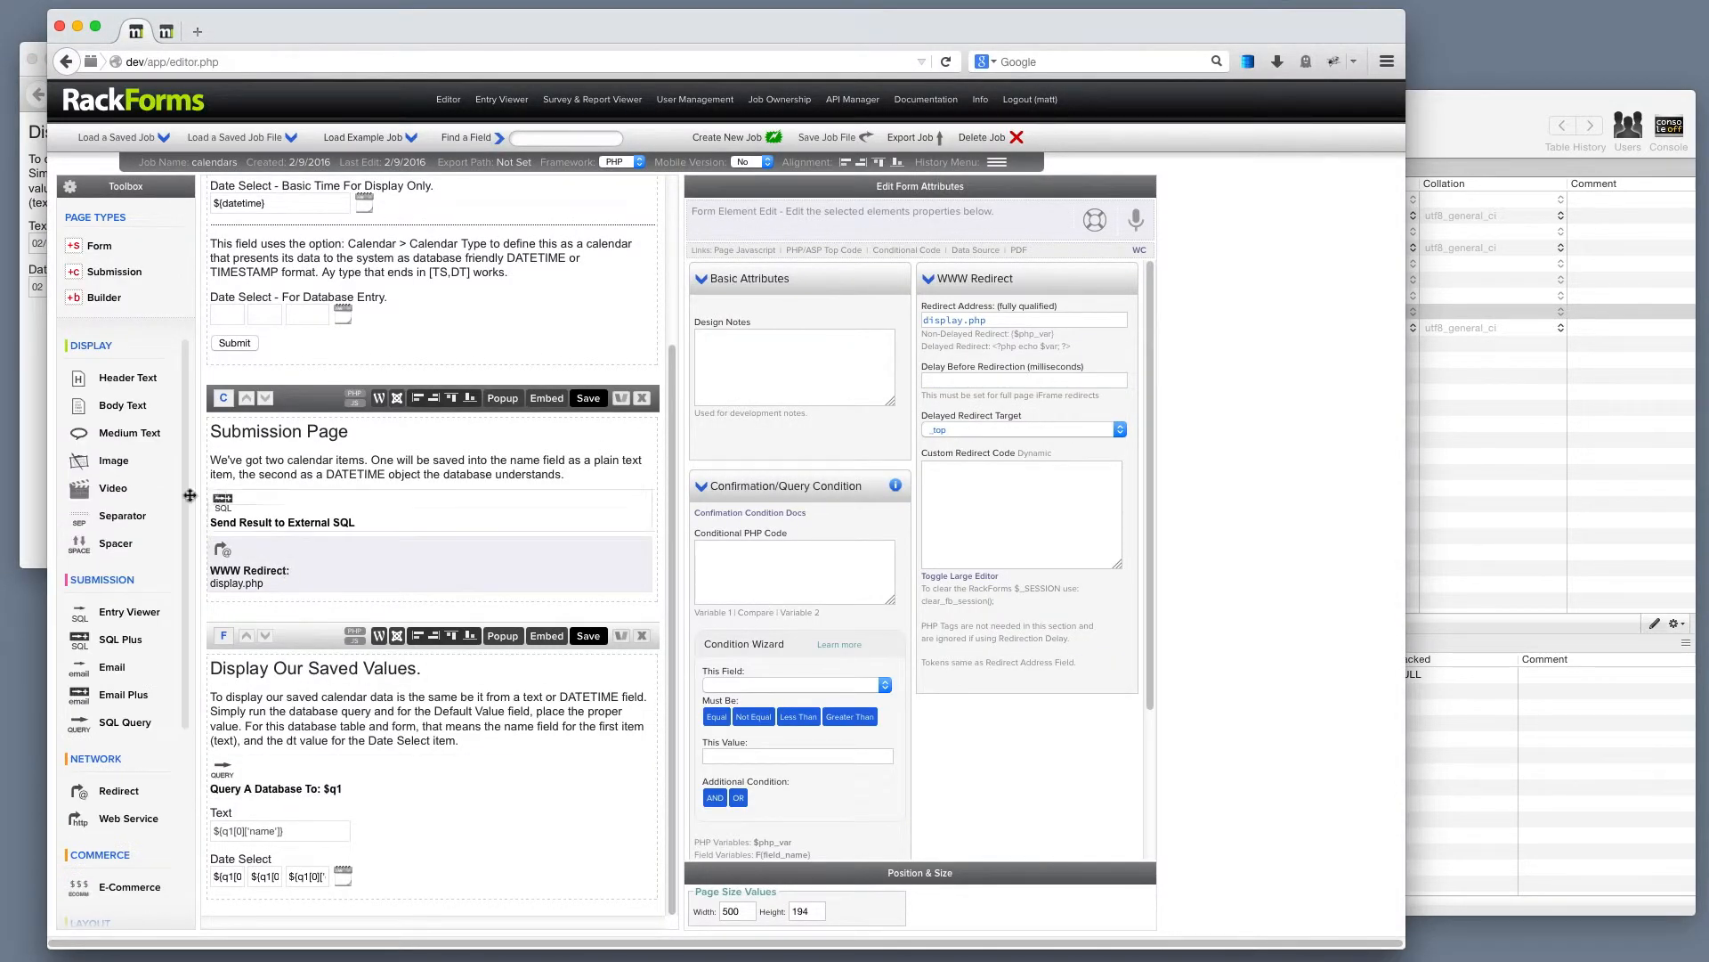
{"action": "left_click", "coordinate": [26, 332]}
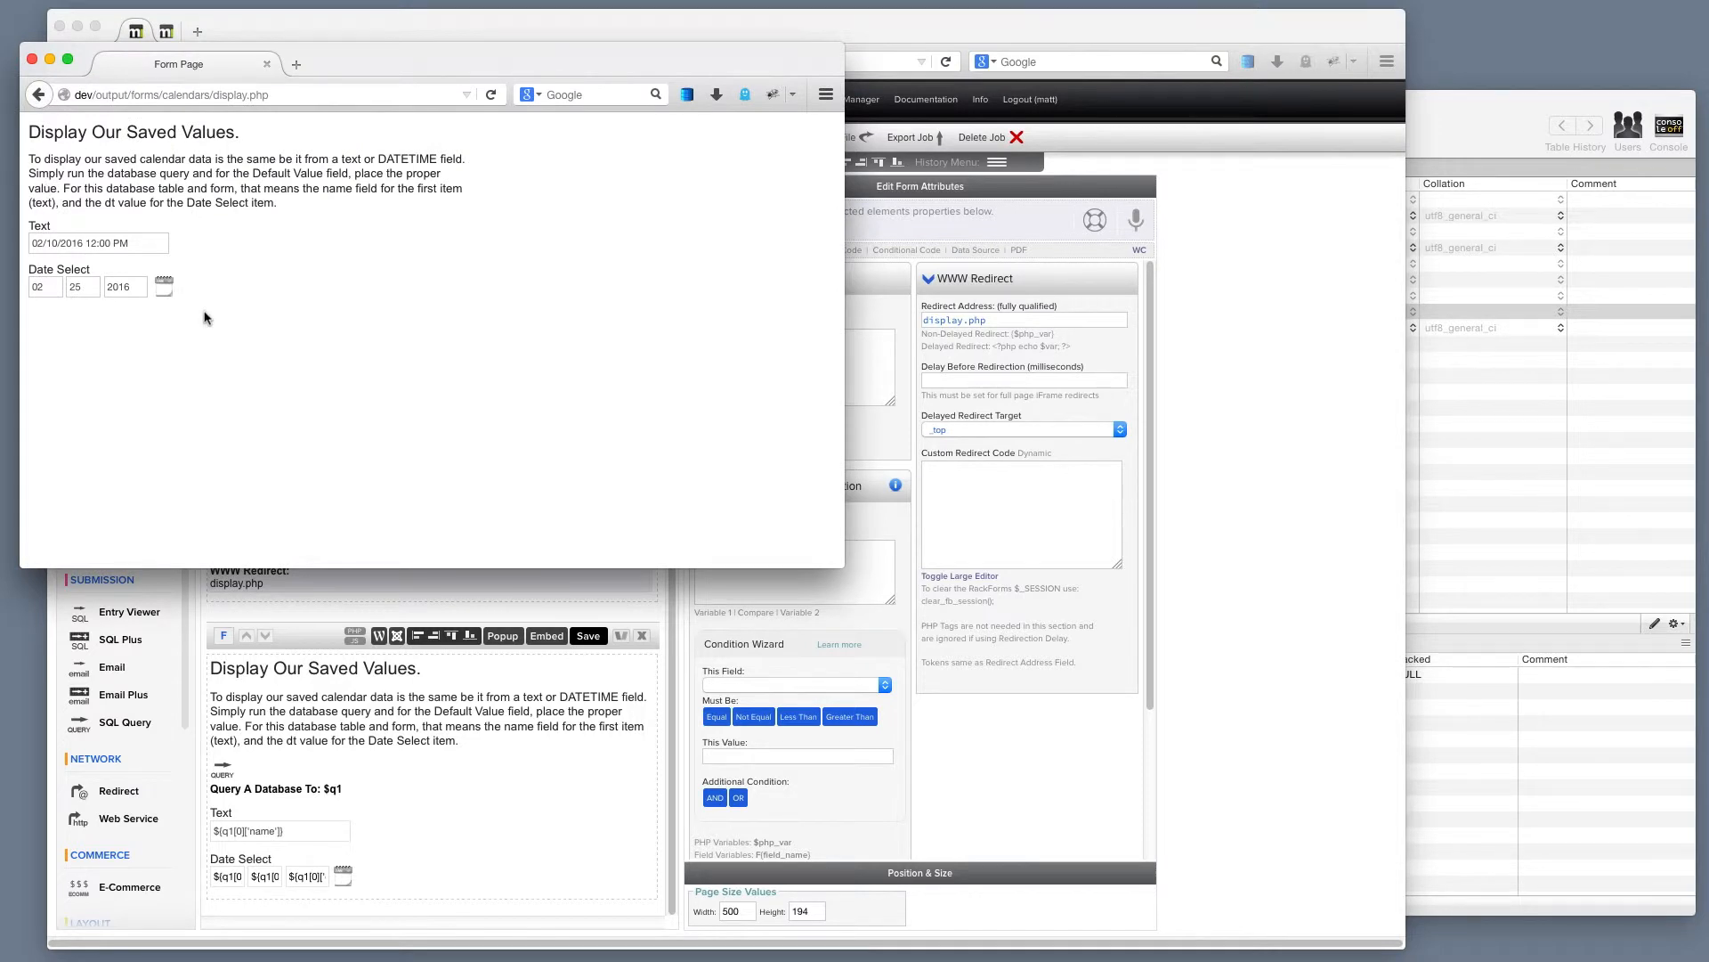
{"action": "left_click", "coordinate": [412, 599]}
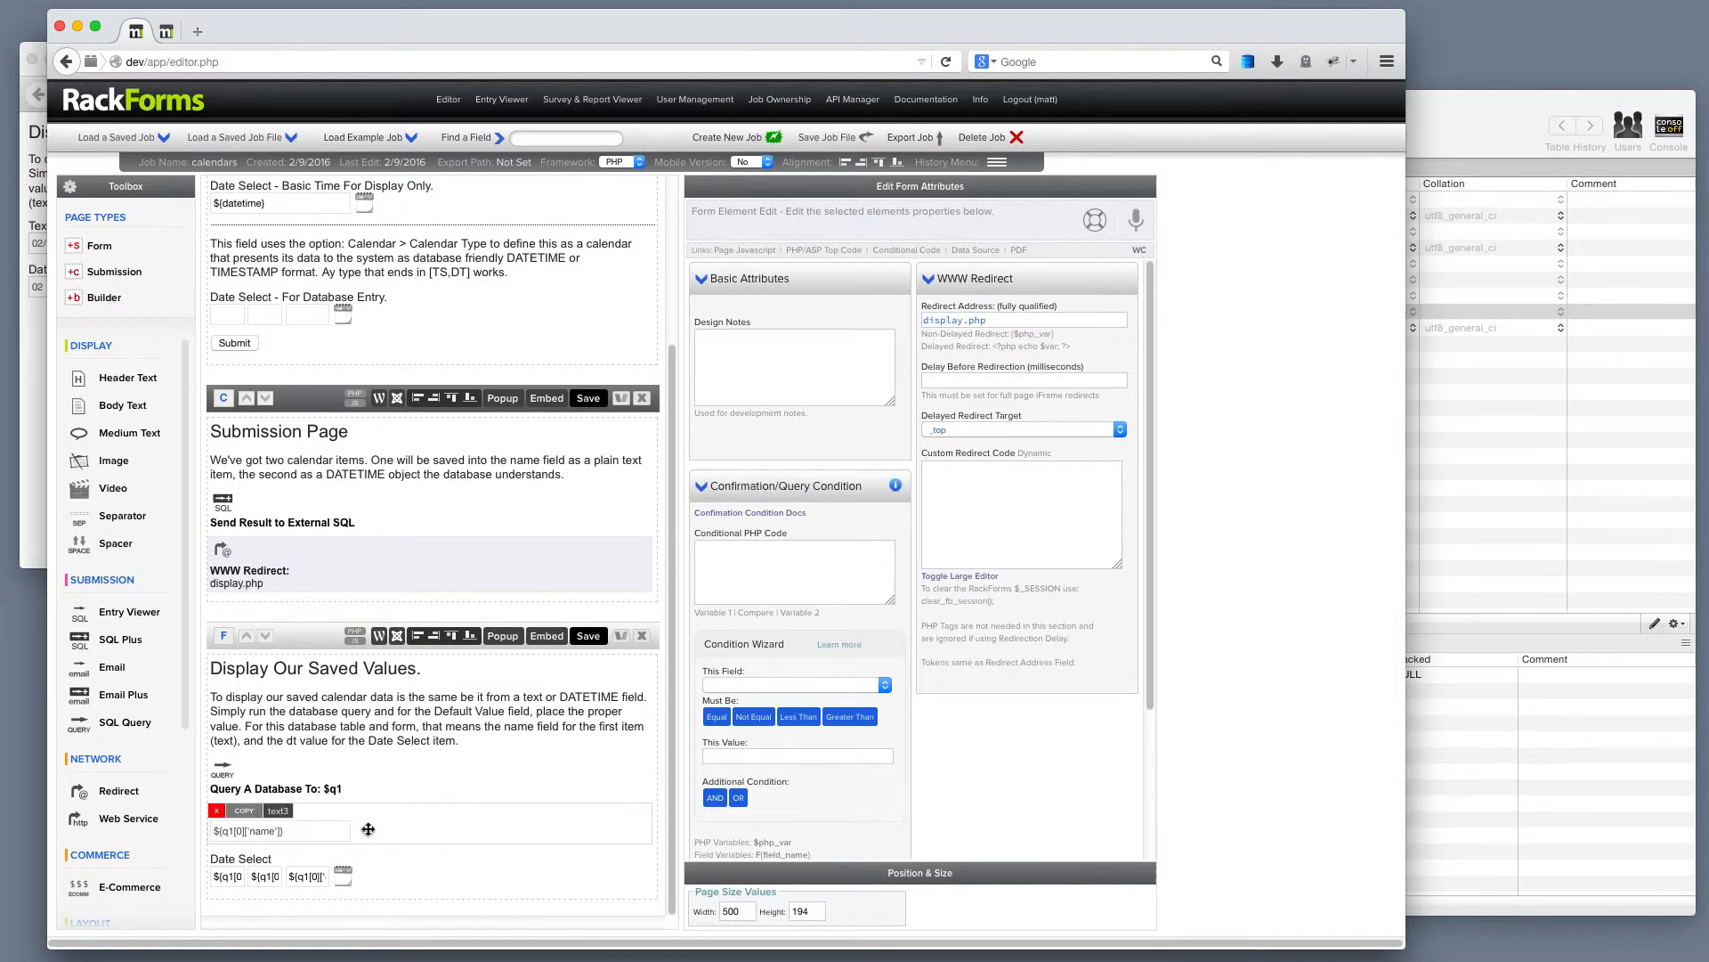
Step: Set the Default Value of the Text field under Display Our Saved Values to the name token of query $q1
{"action": "left_click", "coordinate": [375, 816]}
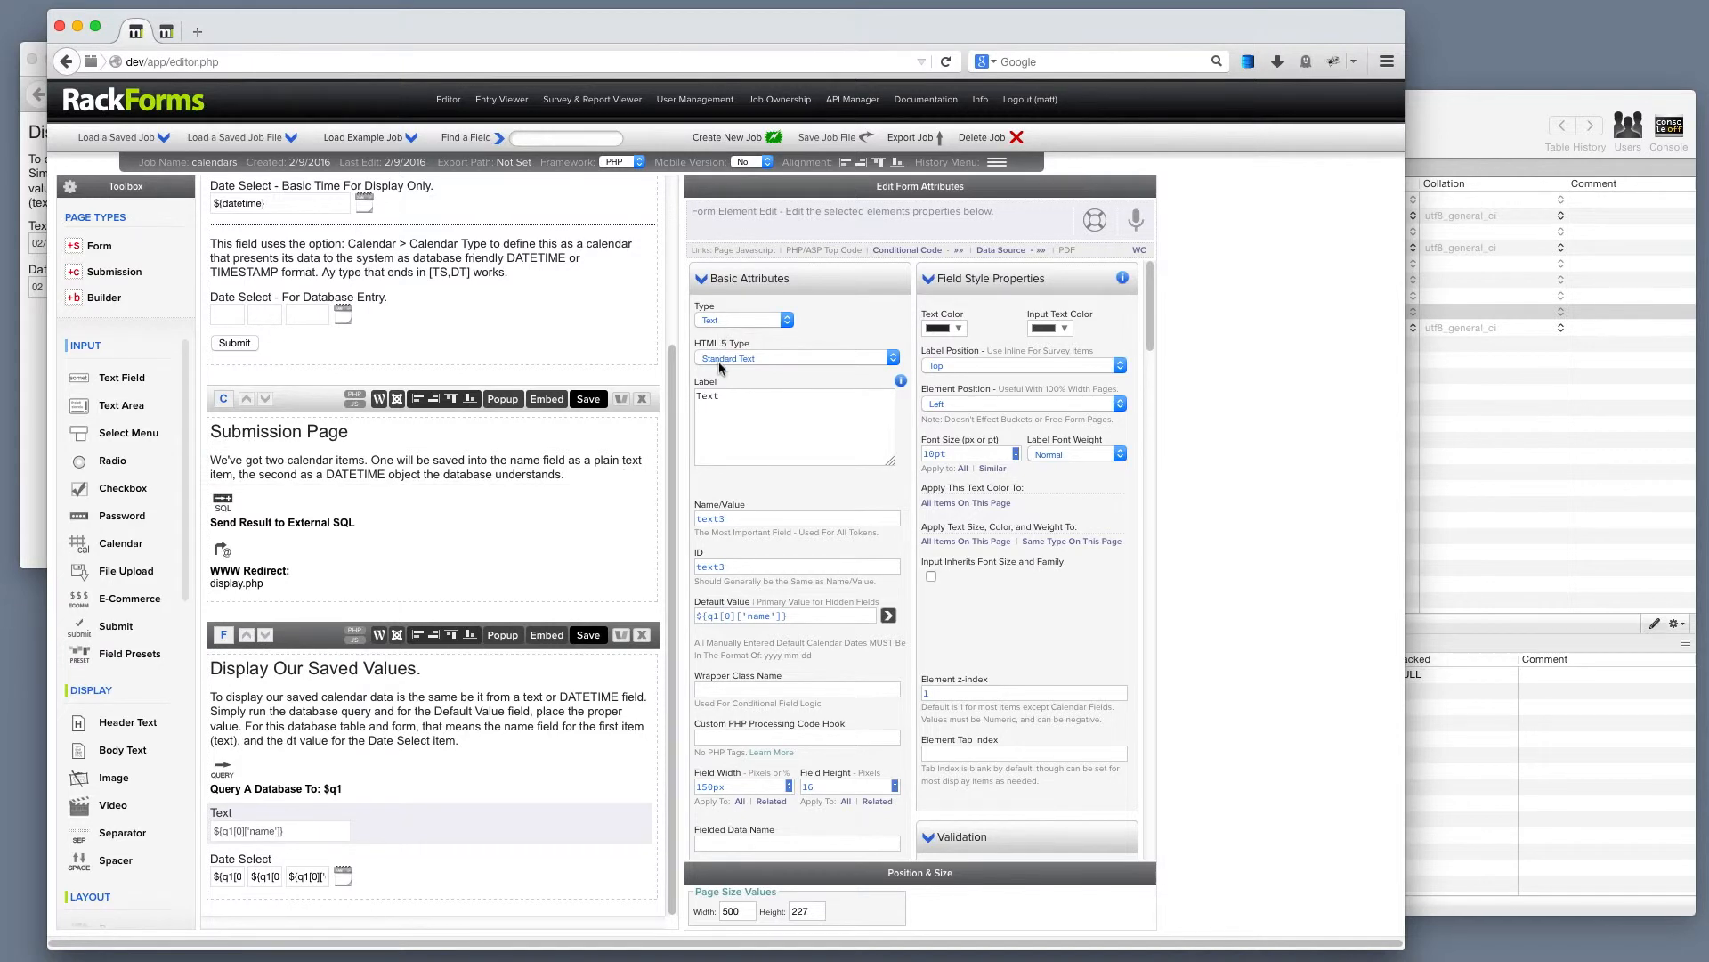
{"action": "left_click", "coordinate": [822, 616]}
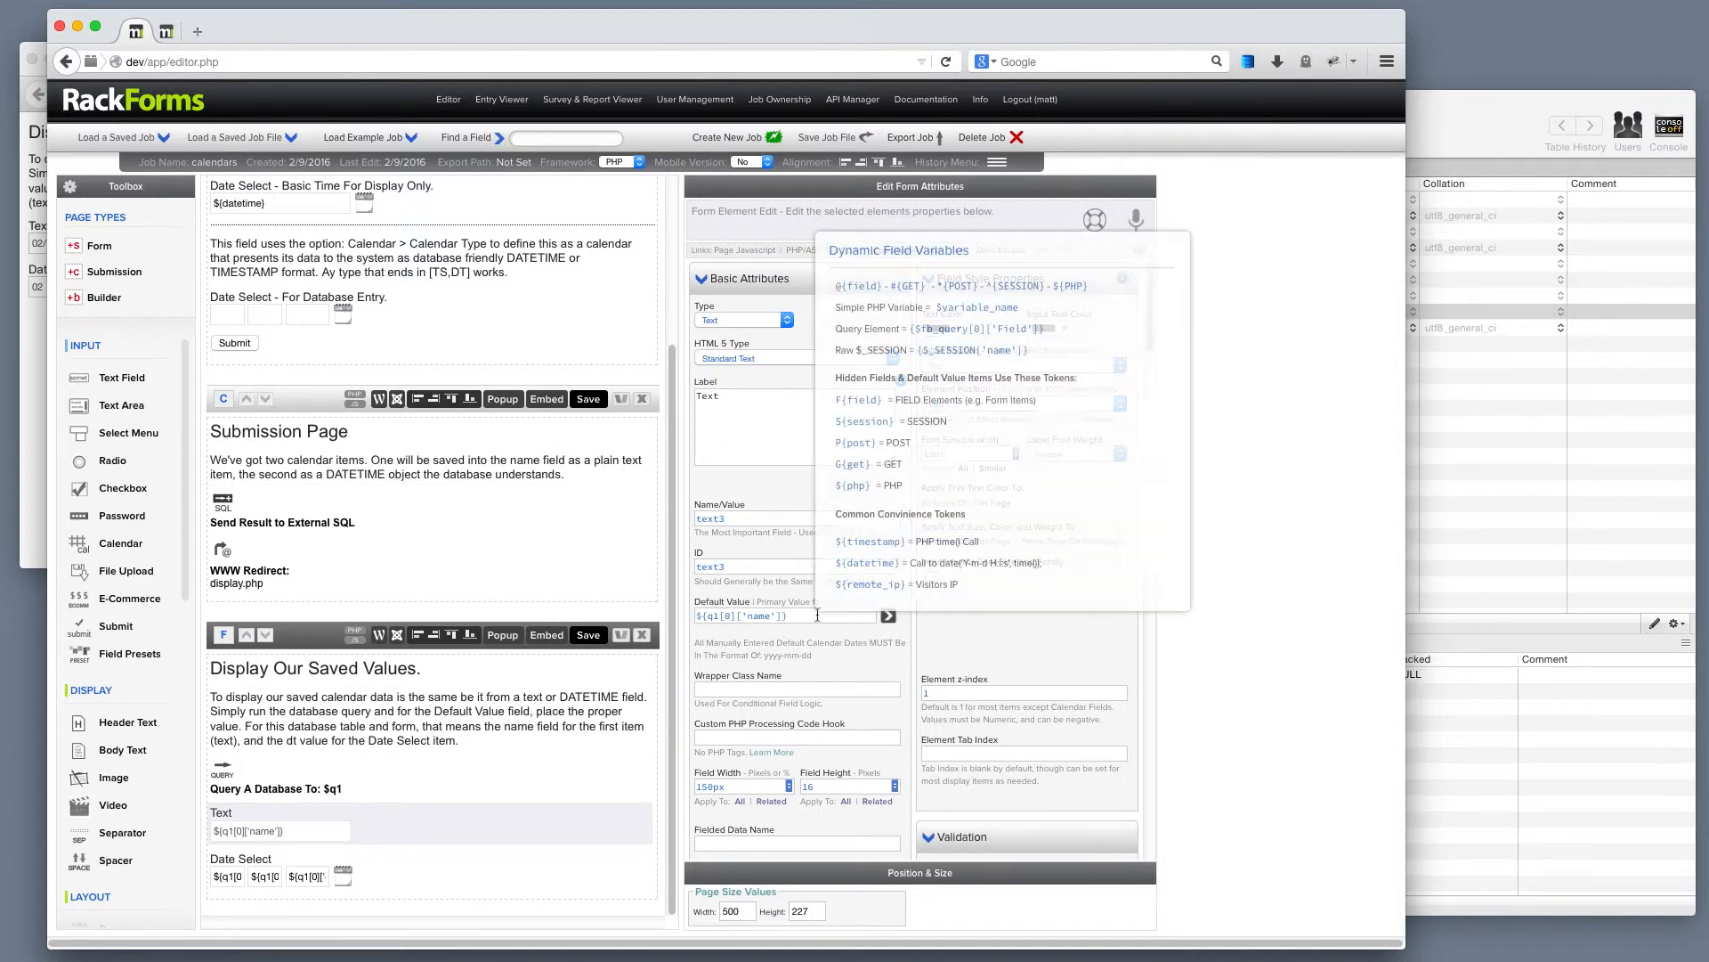
{"action": "double_click", "coordinate": [759, 616]}
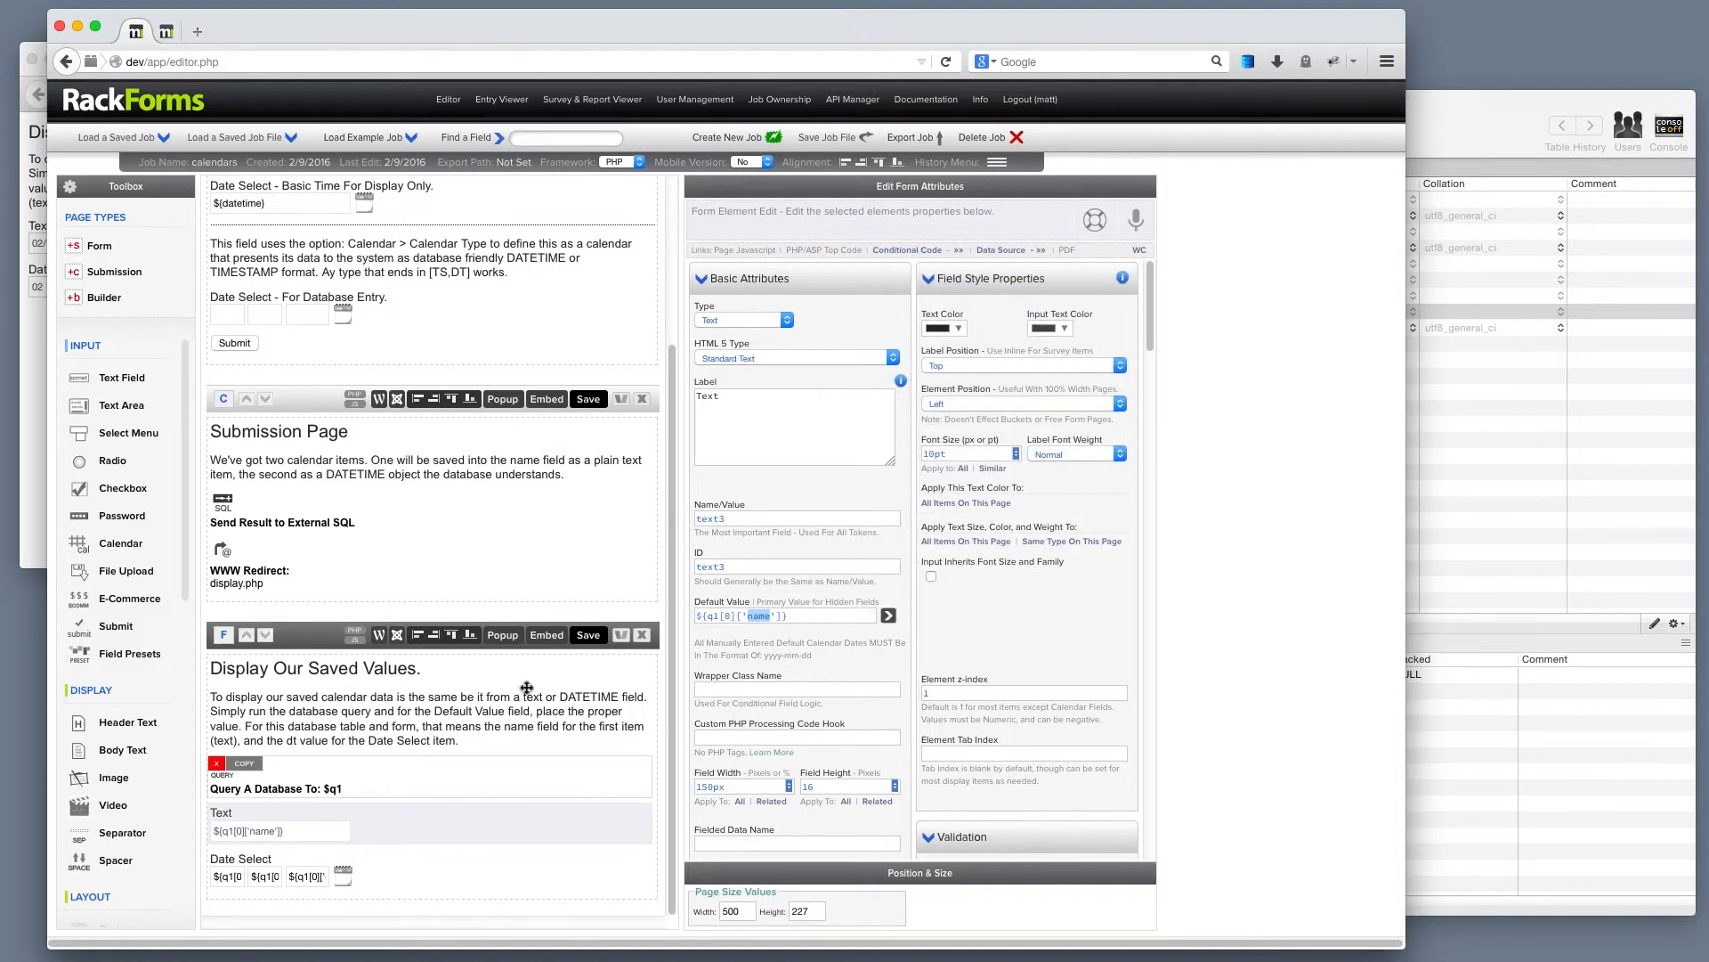
{"action": "left_click", "coordinate": [888, 616]}
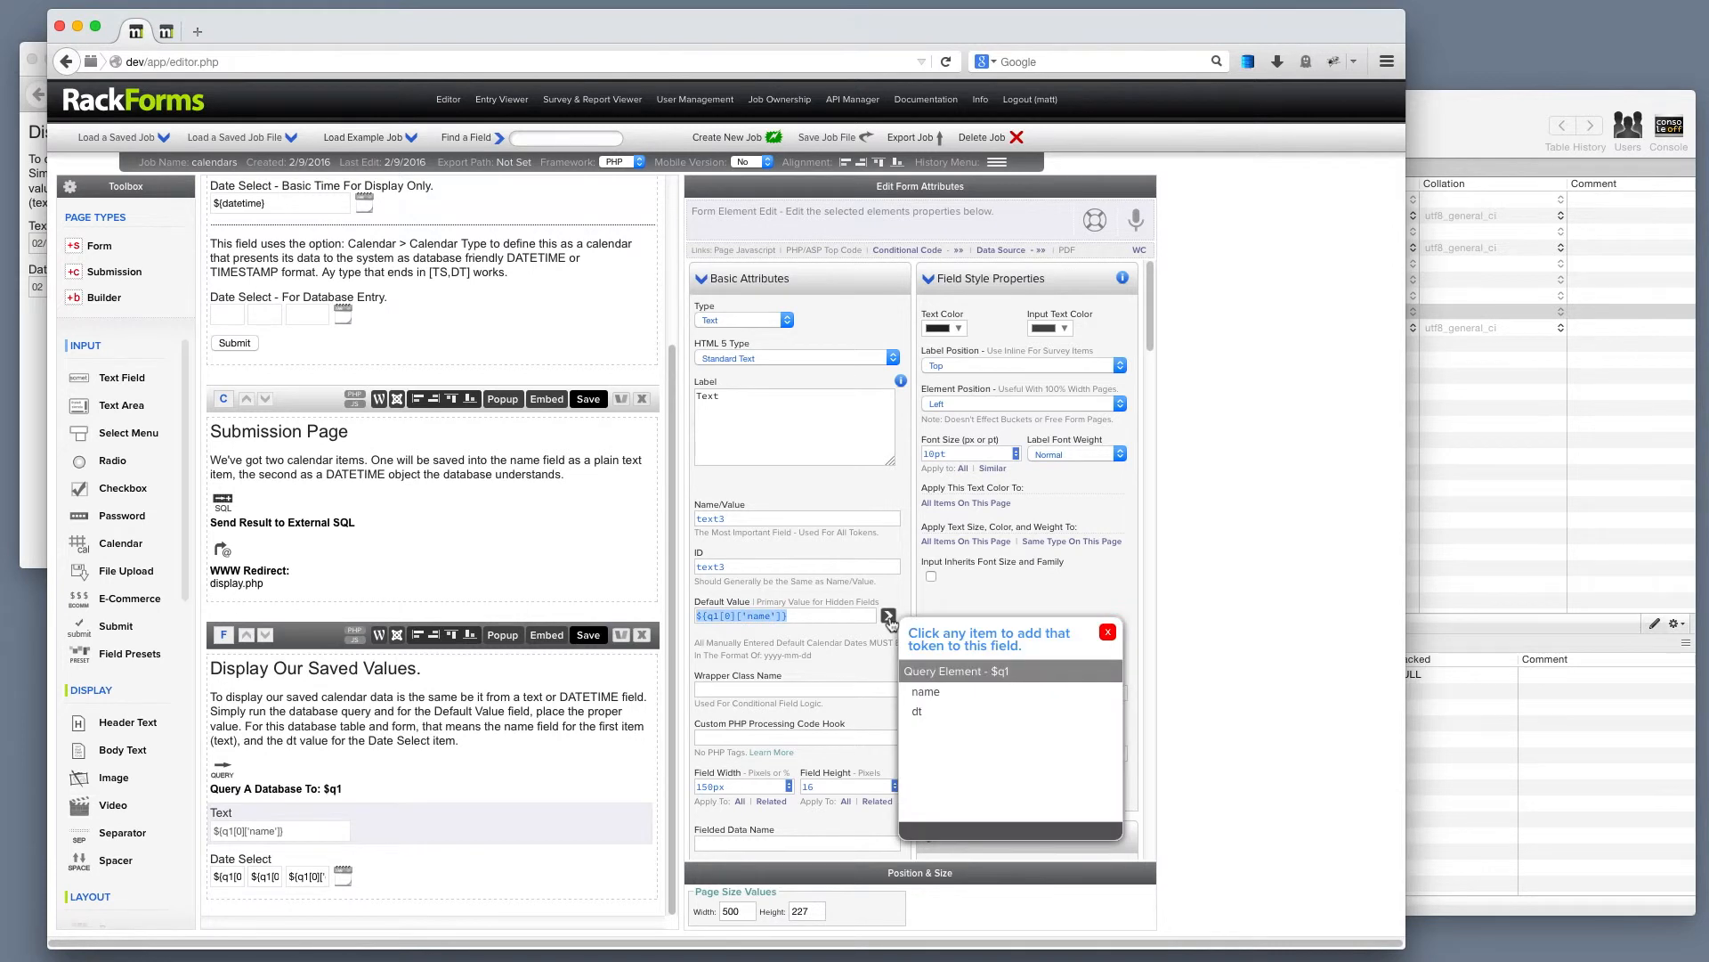
{"action": "left_click", "coordinate": [926, 691]}
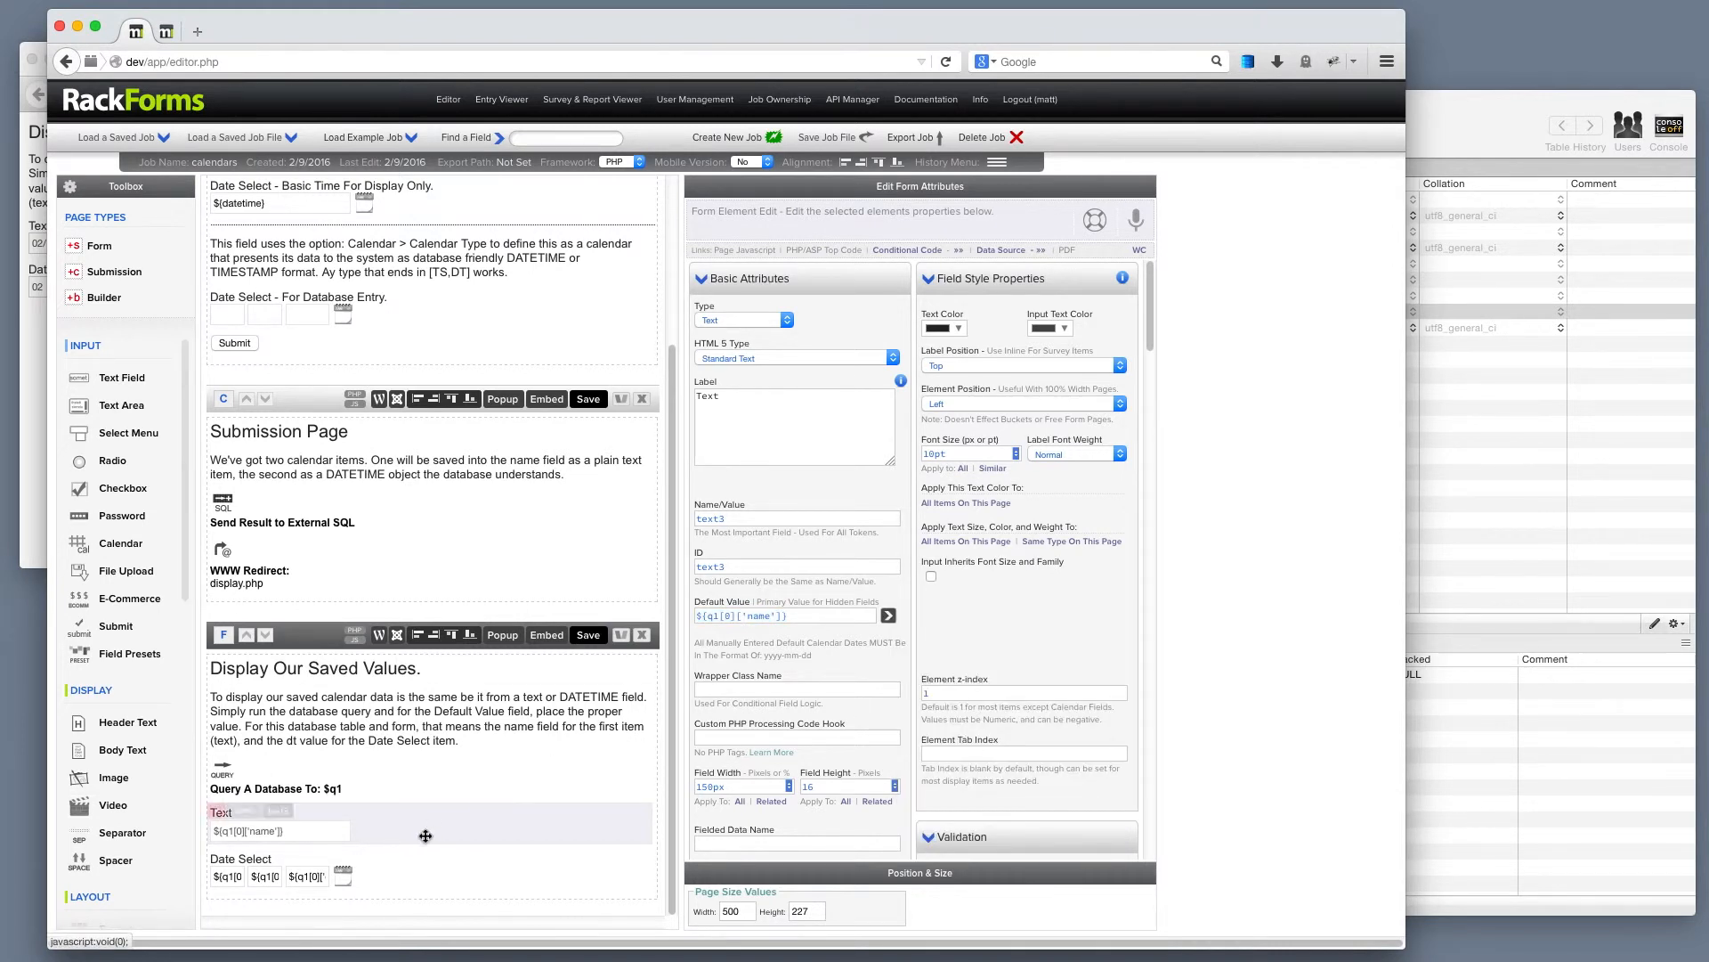
Step: Set the Default Value of the Date Select calendar under Display Our Saved Values to the dt token of query $q1
{"action": "left_click", "coordinate": [398, 864]}
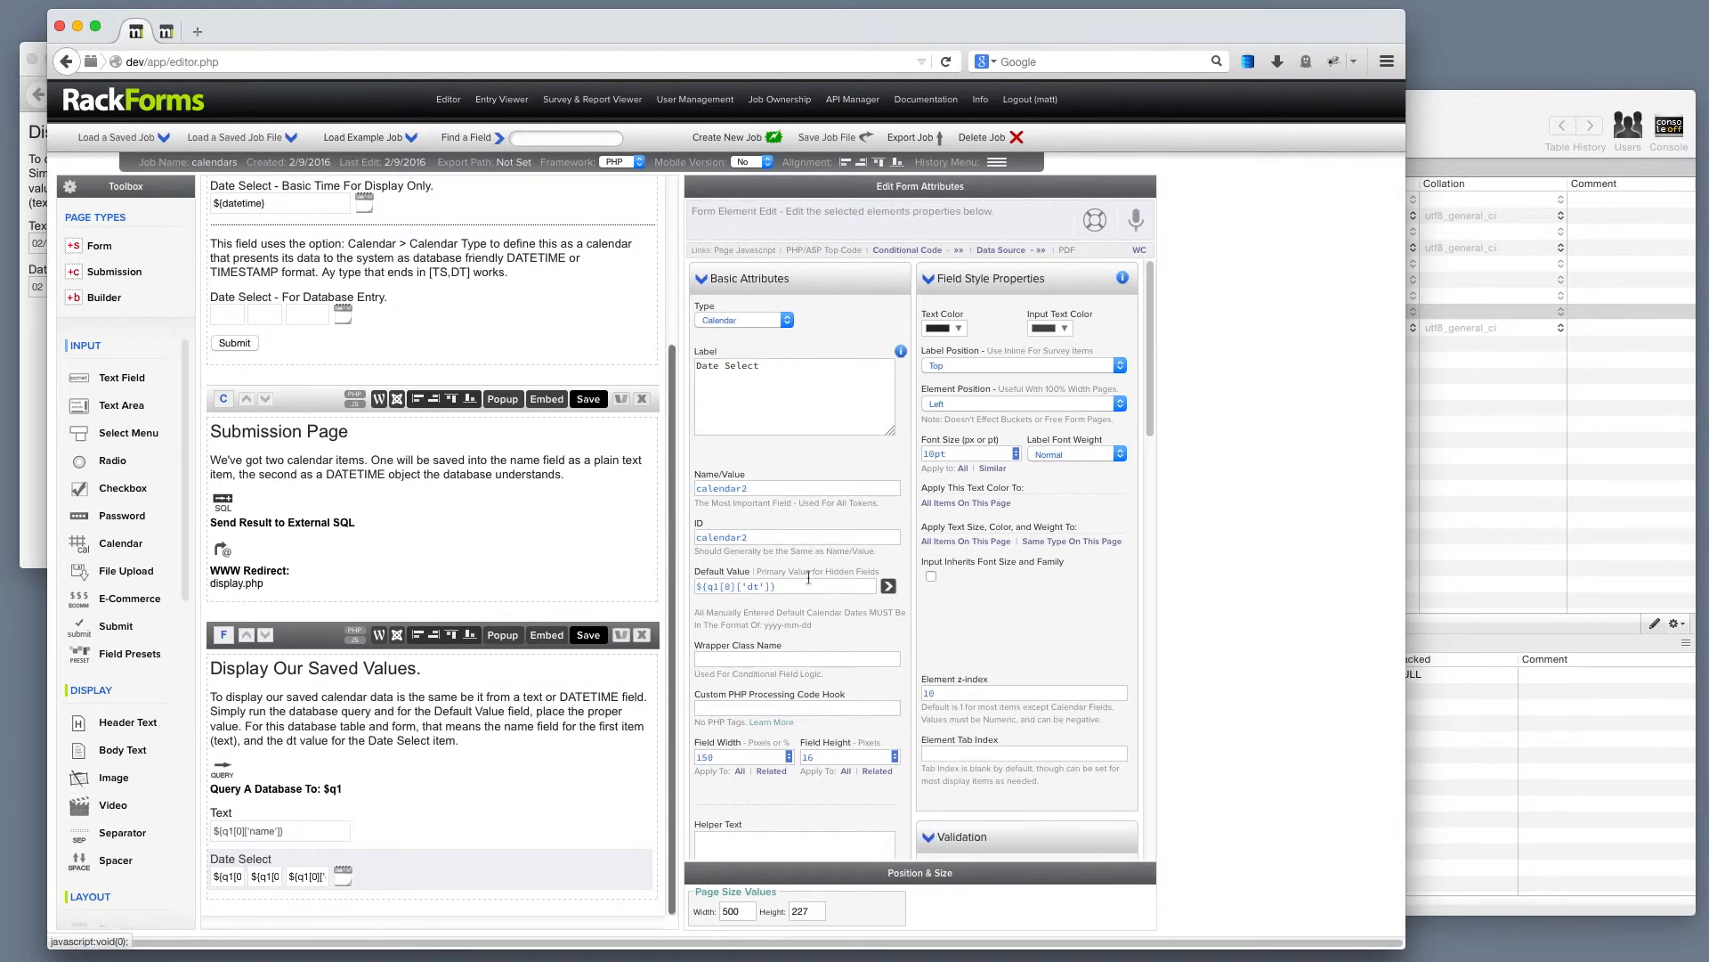
{"action": "left_click", "coordinate": [888, 586]}
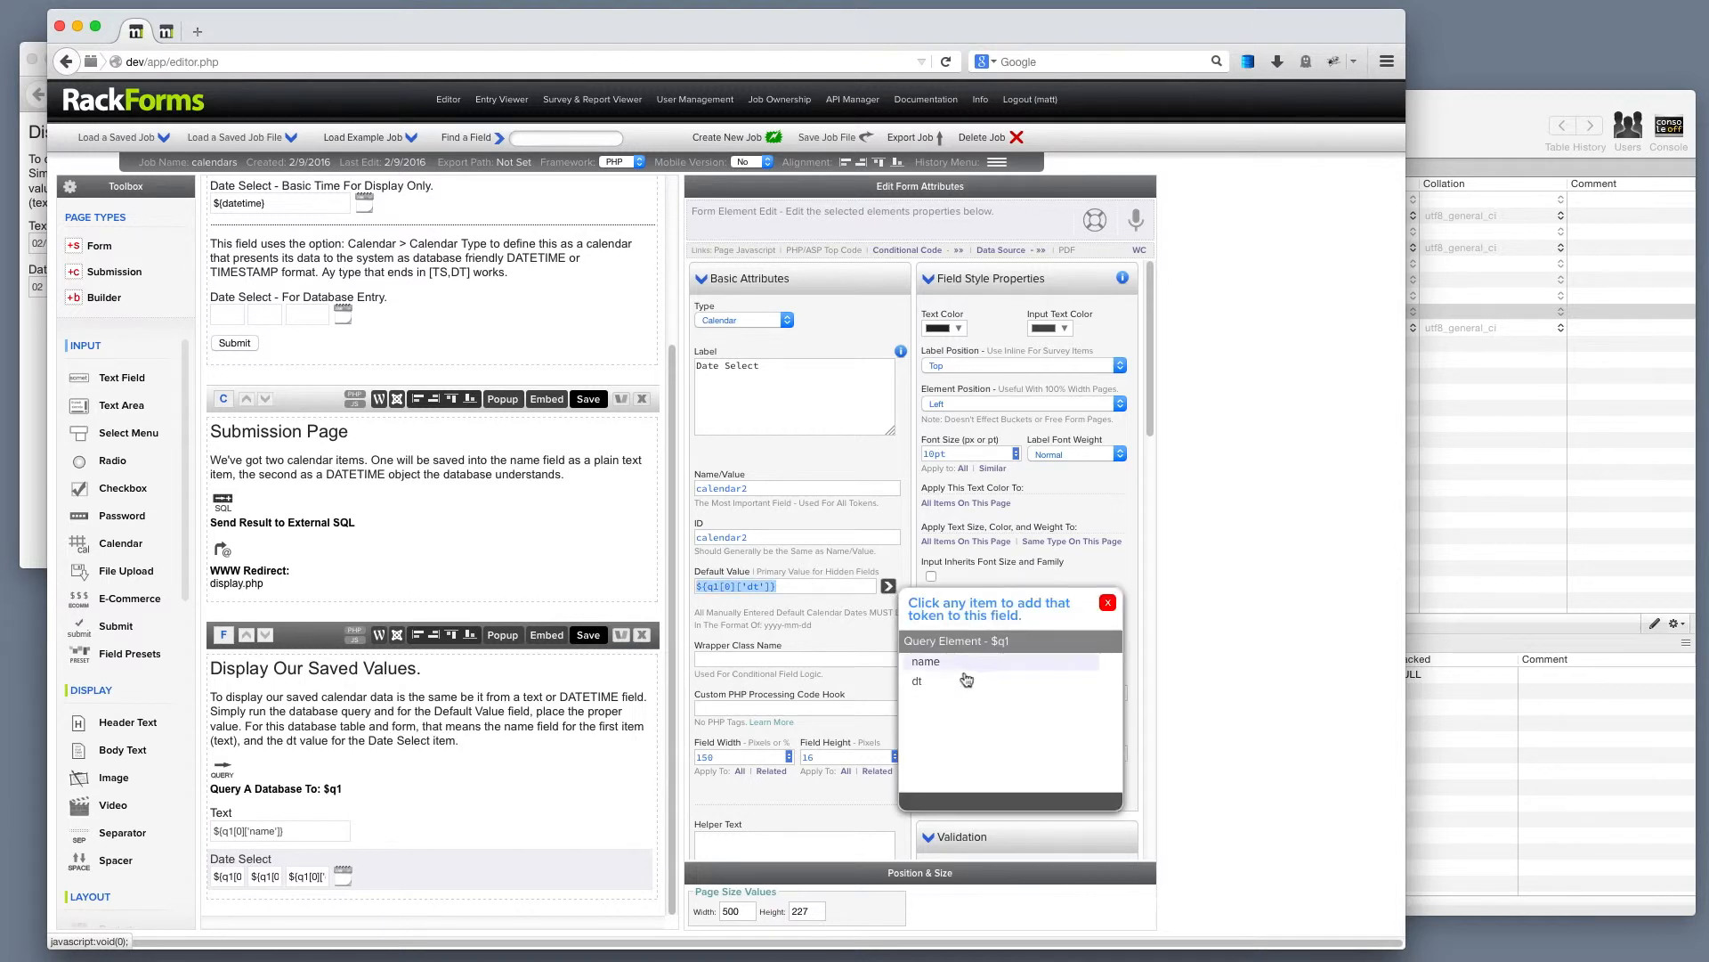
{"action": "left_click", "coordinate": [929, 687]}
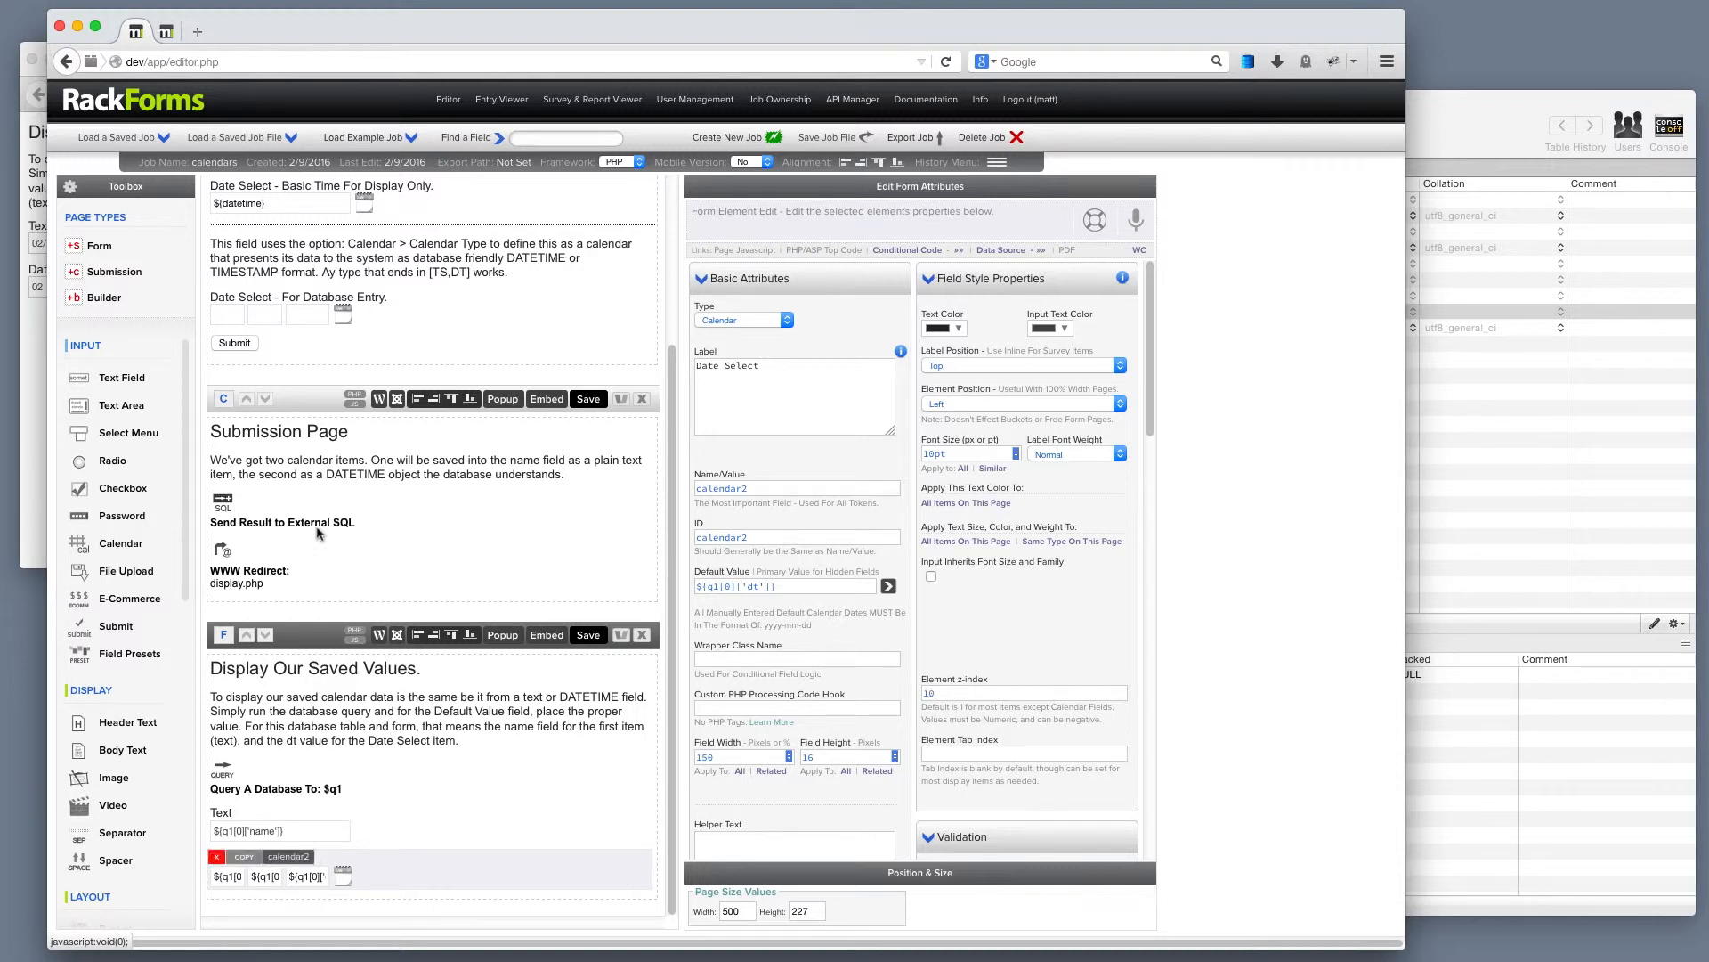
Step: Review the saved Text value on the display form page, then compare it with the fb_demo table content in the MySQL client
{"action": "left_click", "coordinate": [27, 383]}
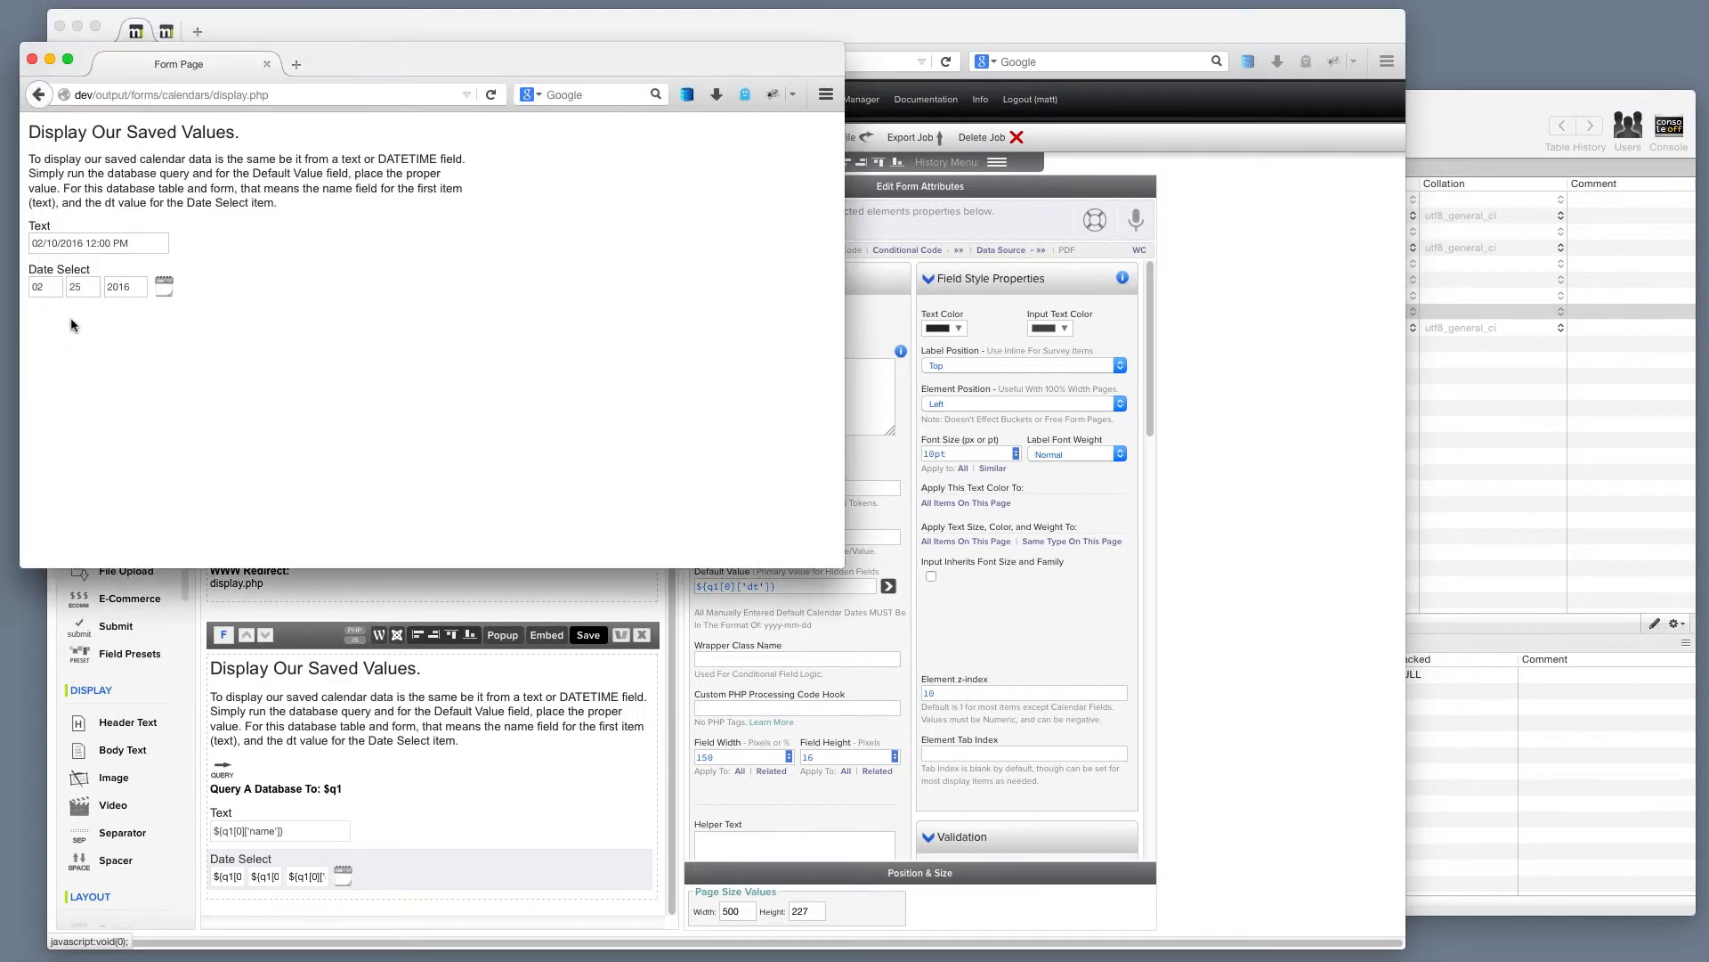
{"action": "triple_click", "coordinate": [145, 240]}
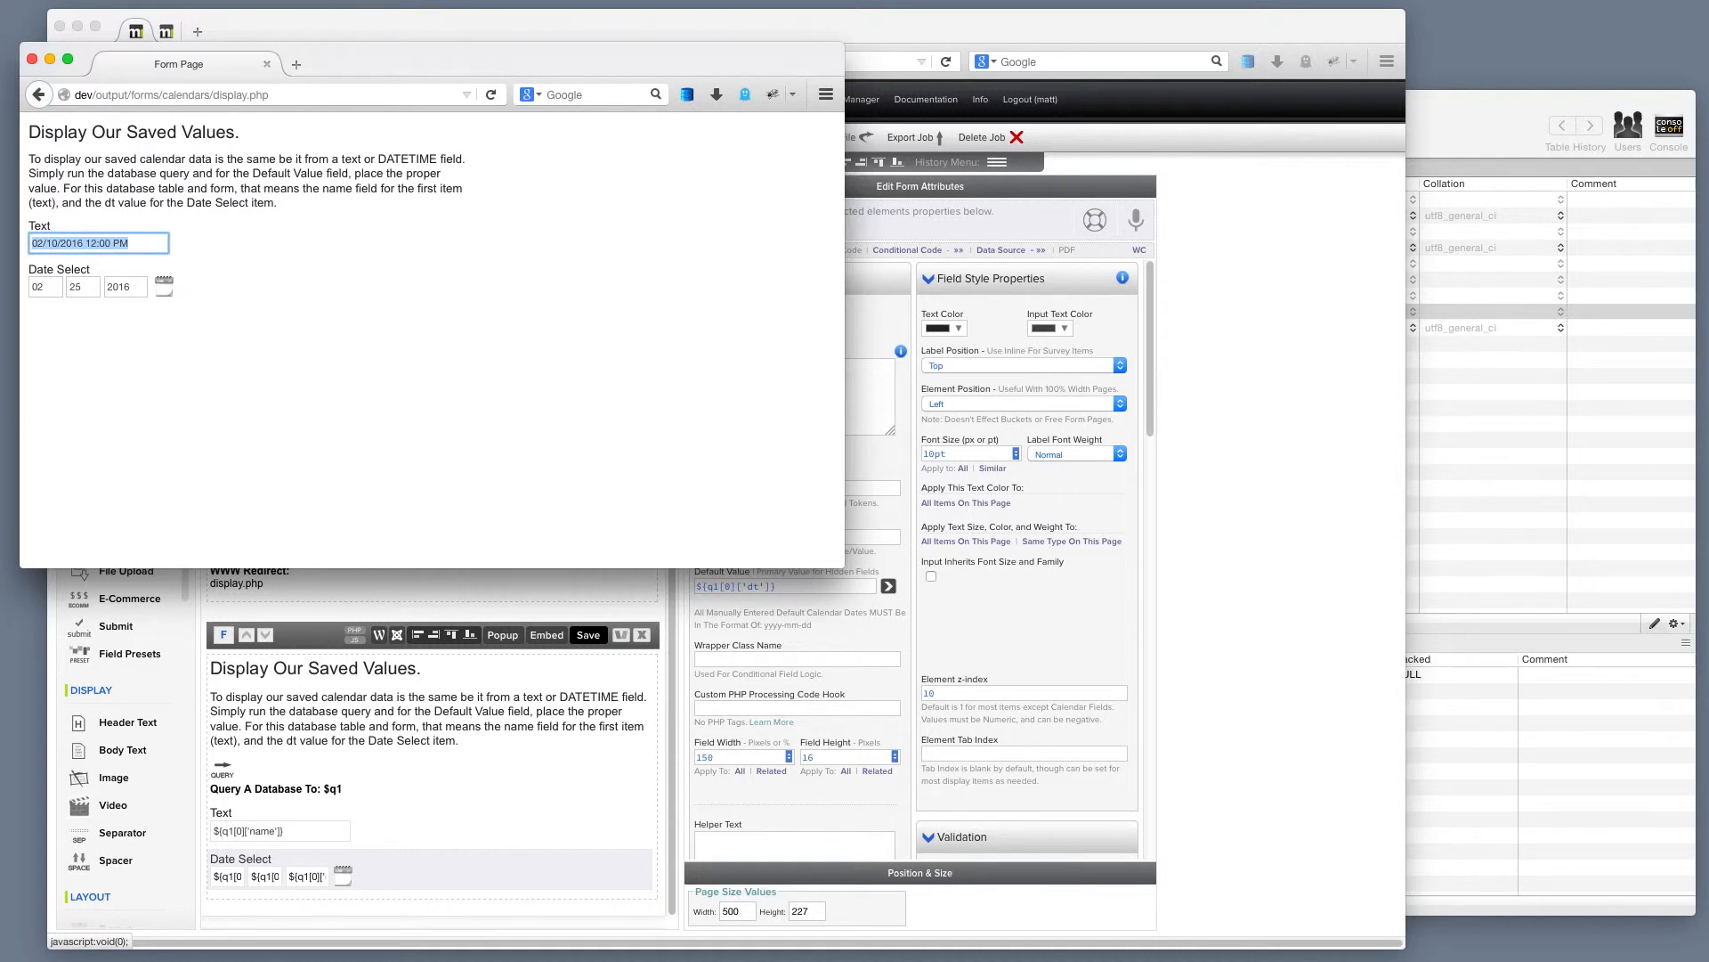
{"action": "left_click", "coordinate": [44, 242]}
{"action": "triple_click", "coordinate": [152, 243]}
{"action": "left_click", "coordinate": [1613, 458]}
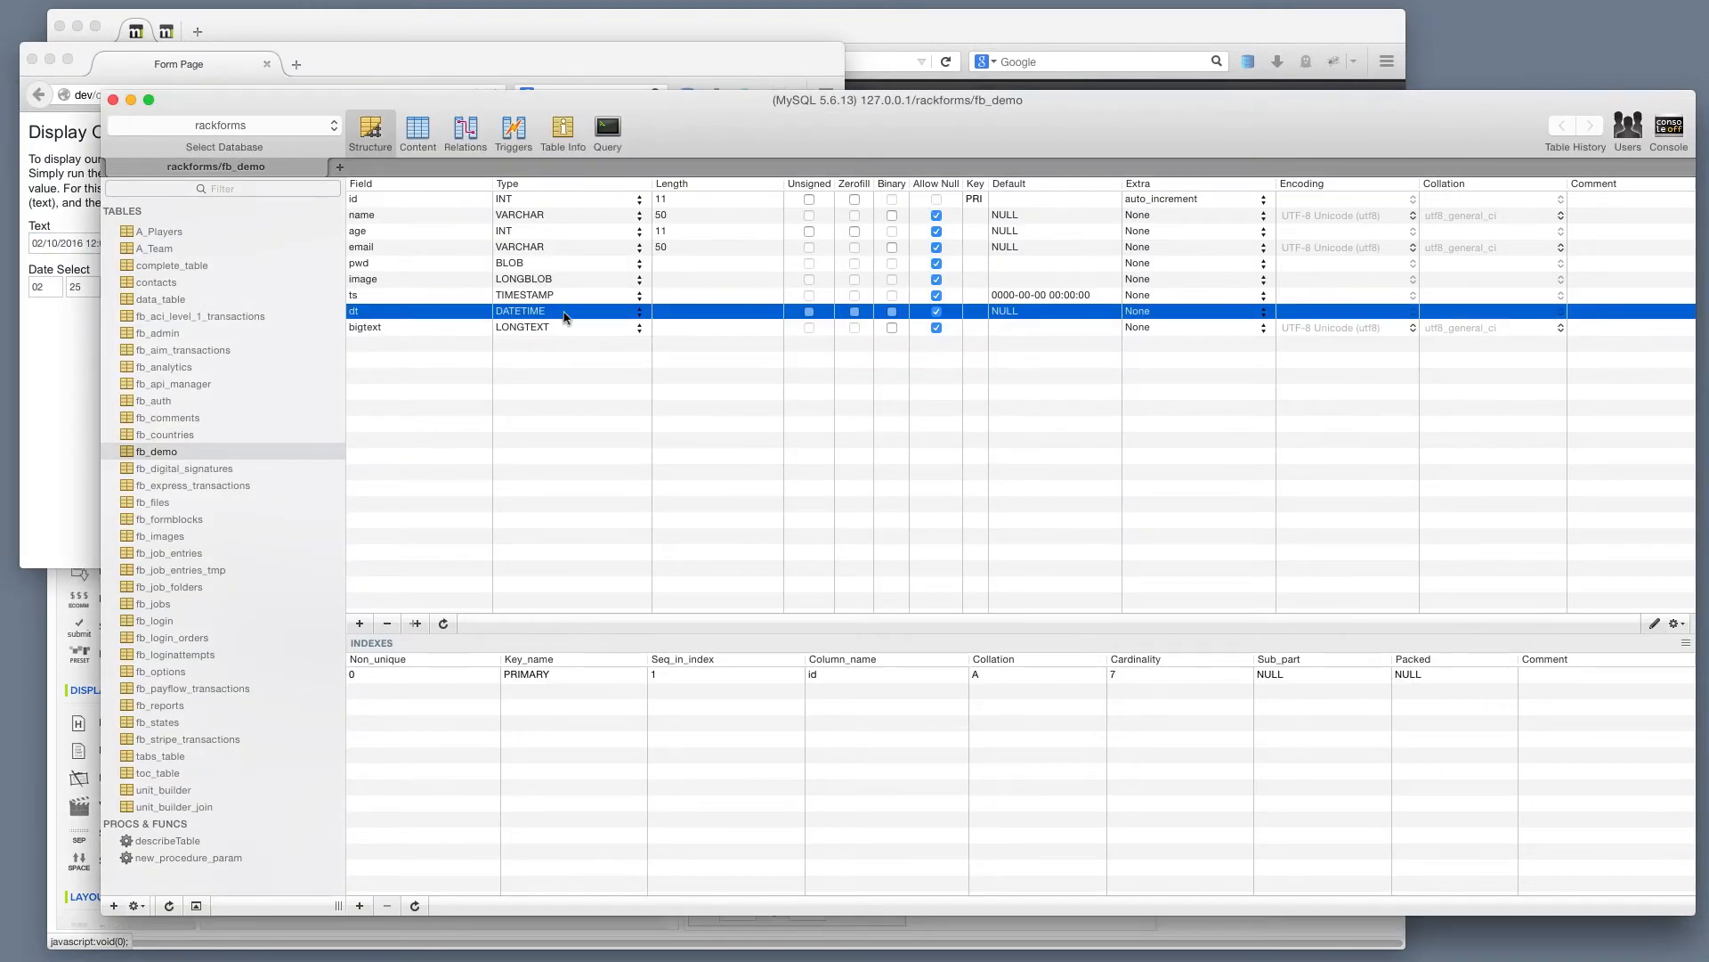
{"action": "left_click", "coordinate": [418, 131]}
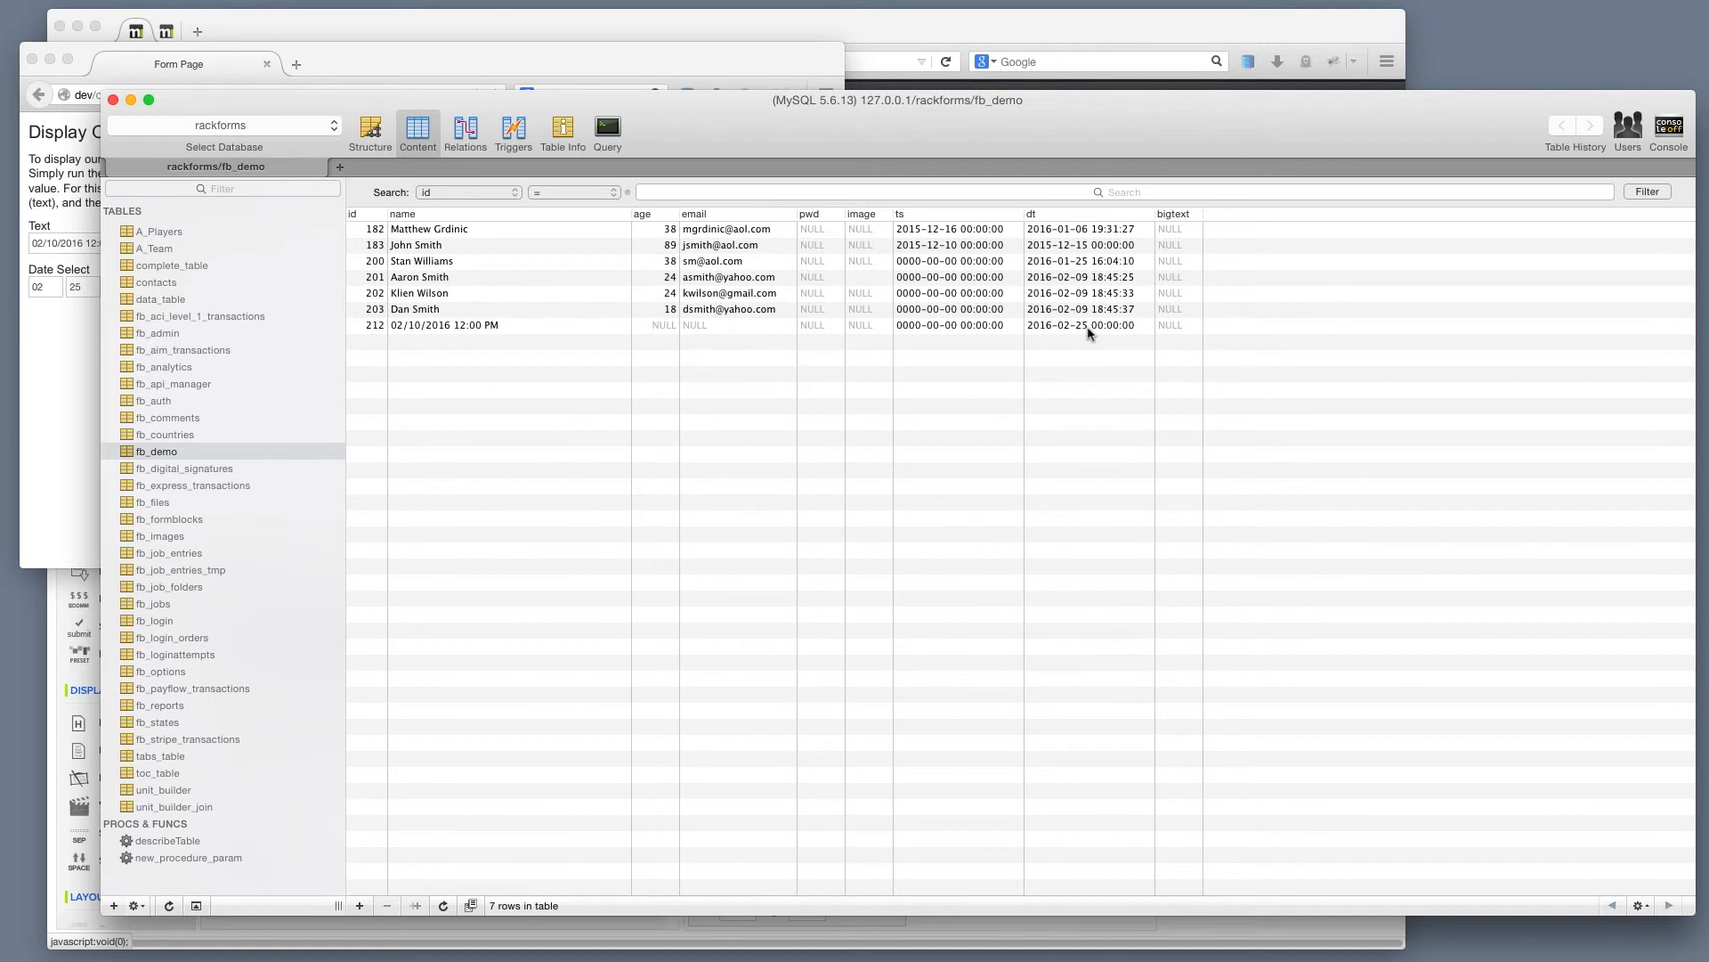
Step: Check the Date Select value on the display form page and return to the RackForms editor
{"action": "left_click", "coordinate": [59, 336]}
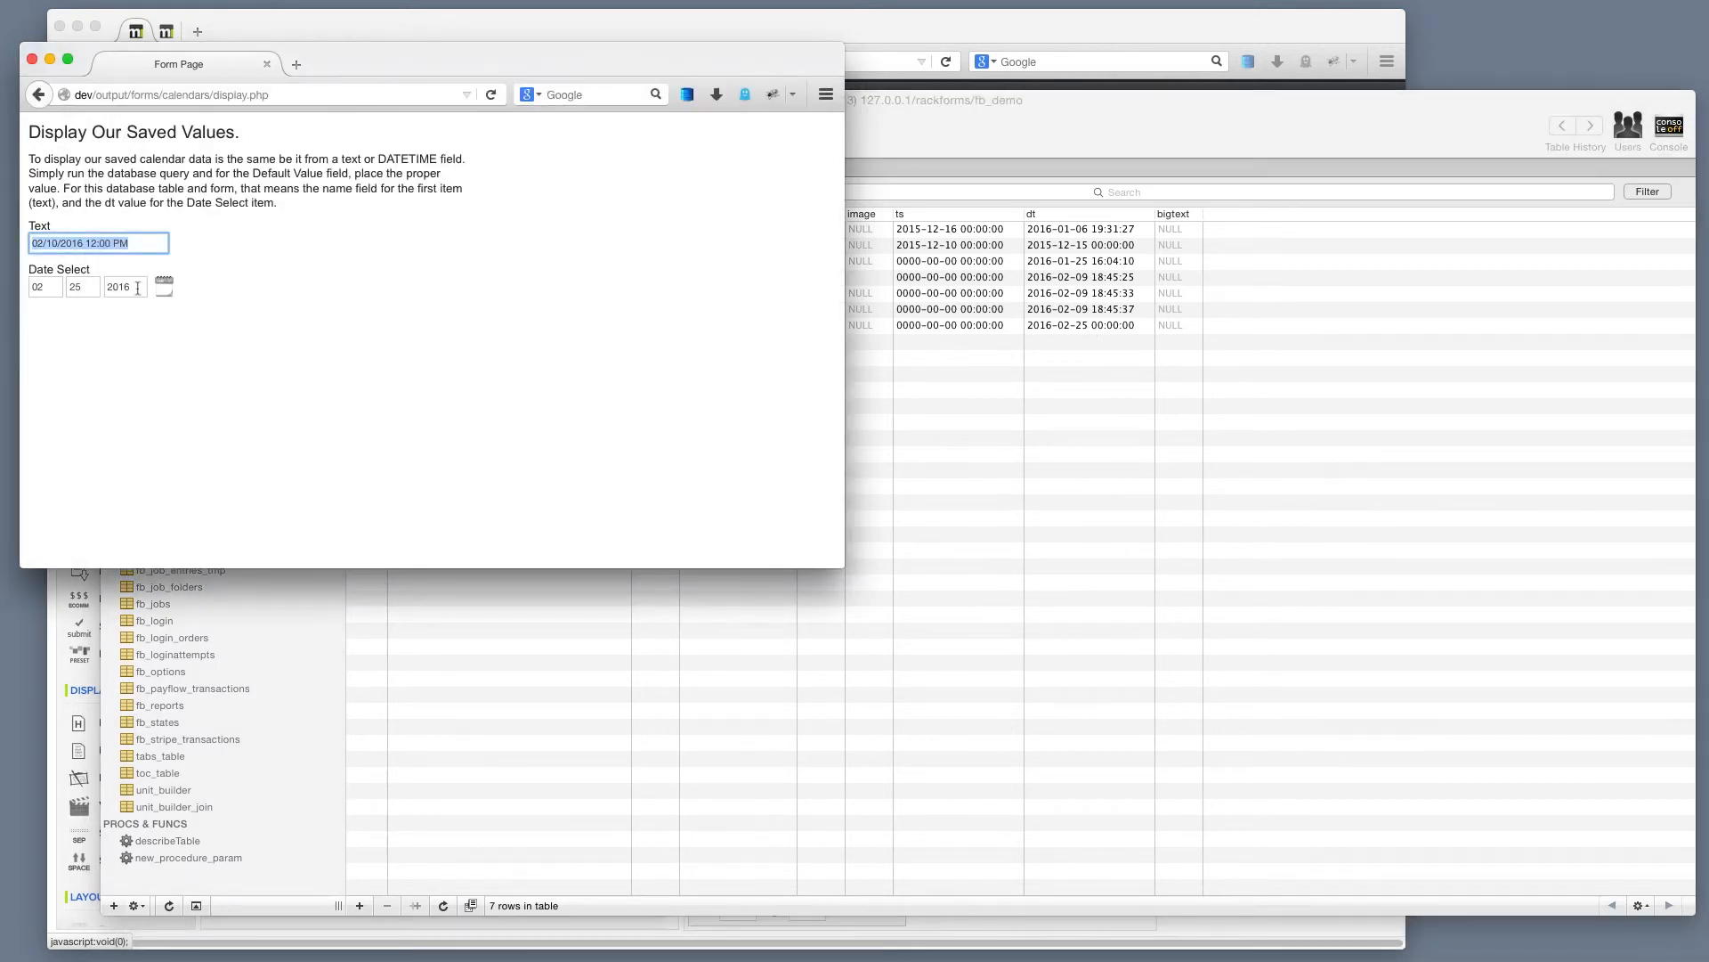
{"action": "left_click", "coordinate": [138, 287]}
{"action": "left_click", "coordinate": [307, 26]}
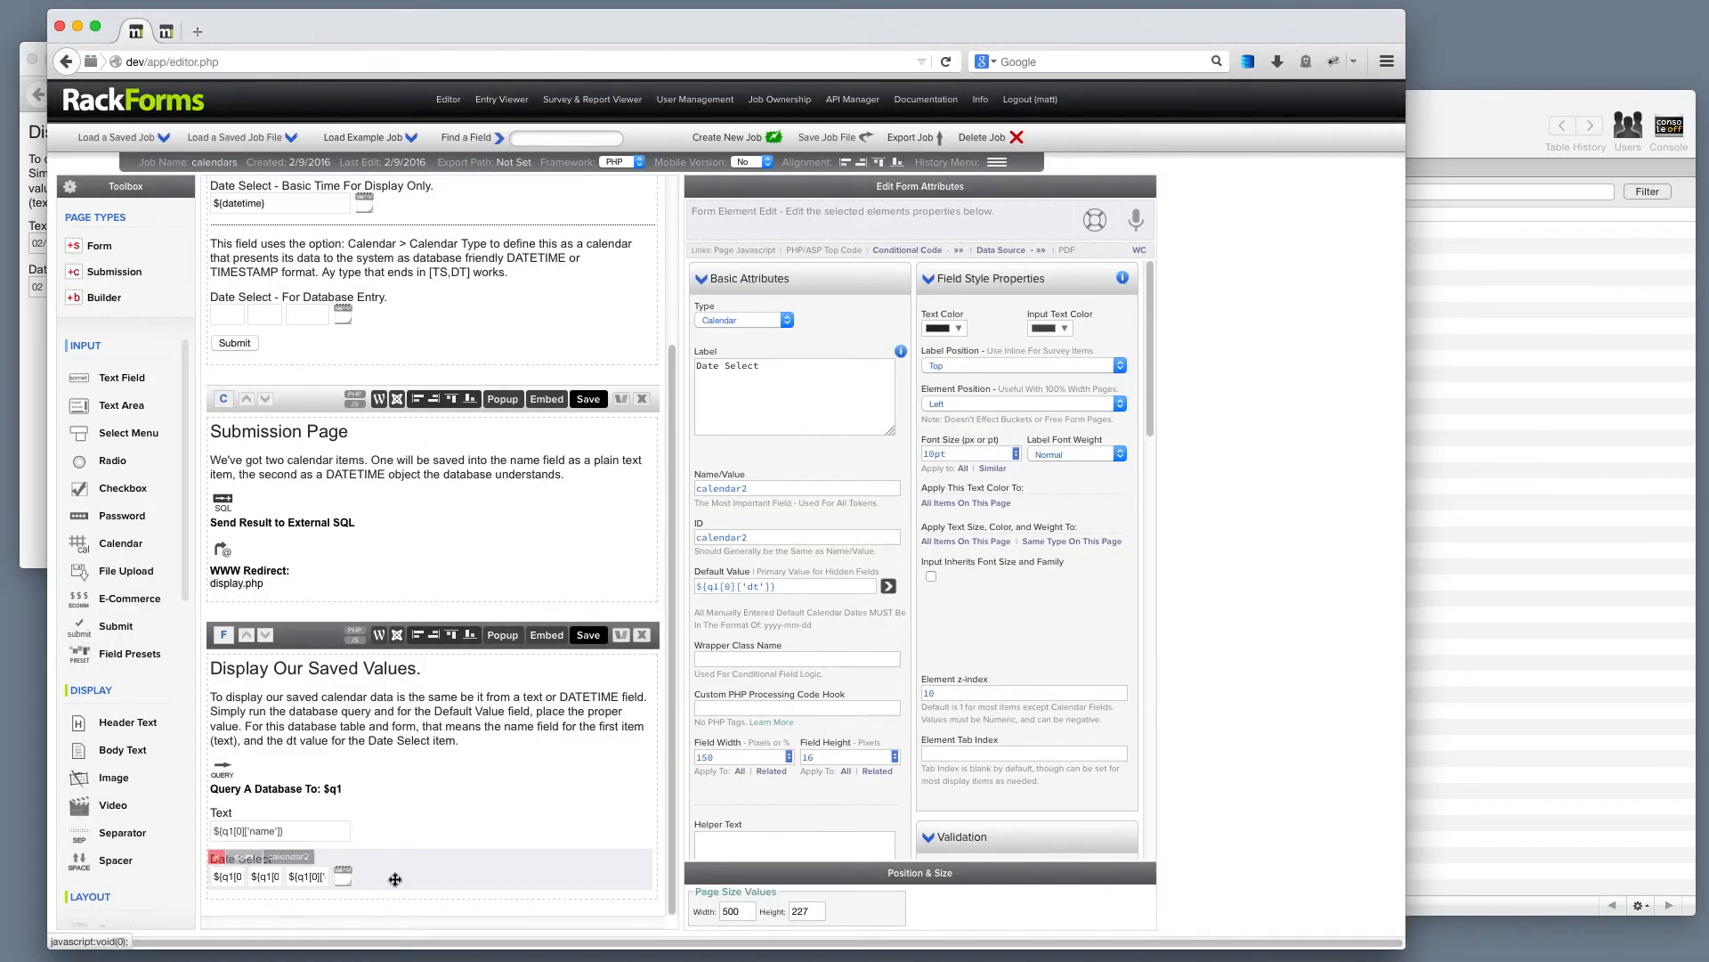
Step: Review the Calendar Type options of the Date Select calendar under Display Our Saved Values
{"action": "scroll", "coordinate": [1026, 640], "scroll_direction": "down", "scroll_amount": 5}
{"action": "left_click", "coordinate": [1051, 614]}
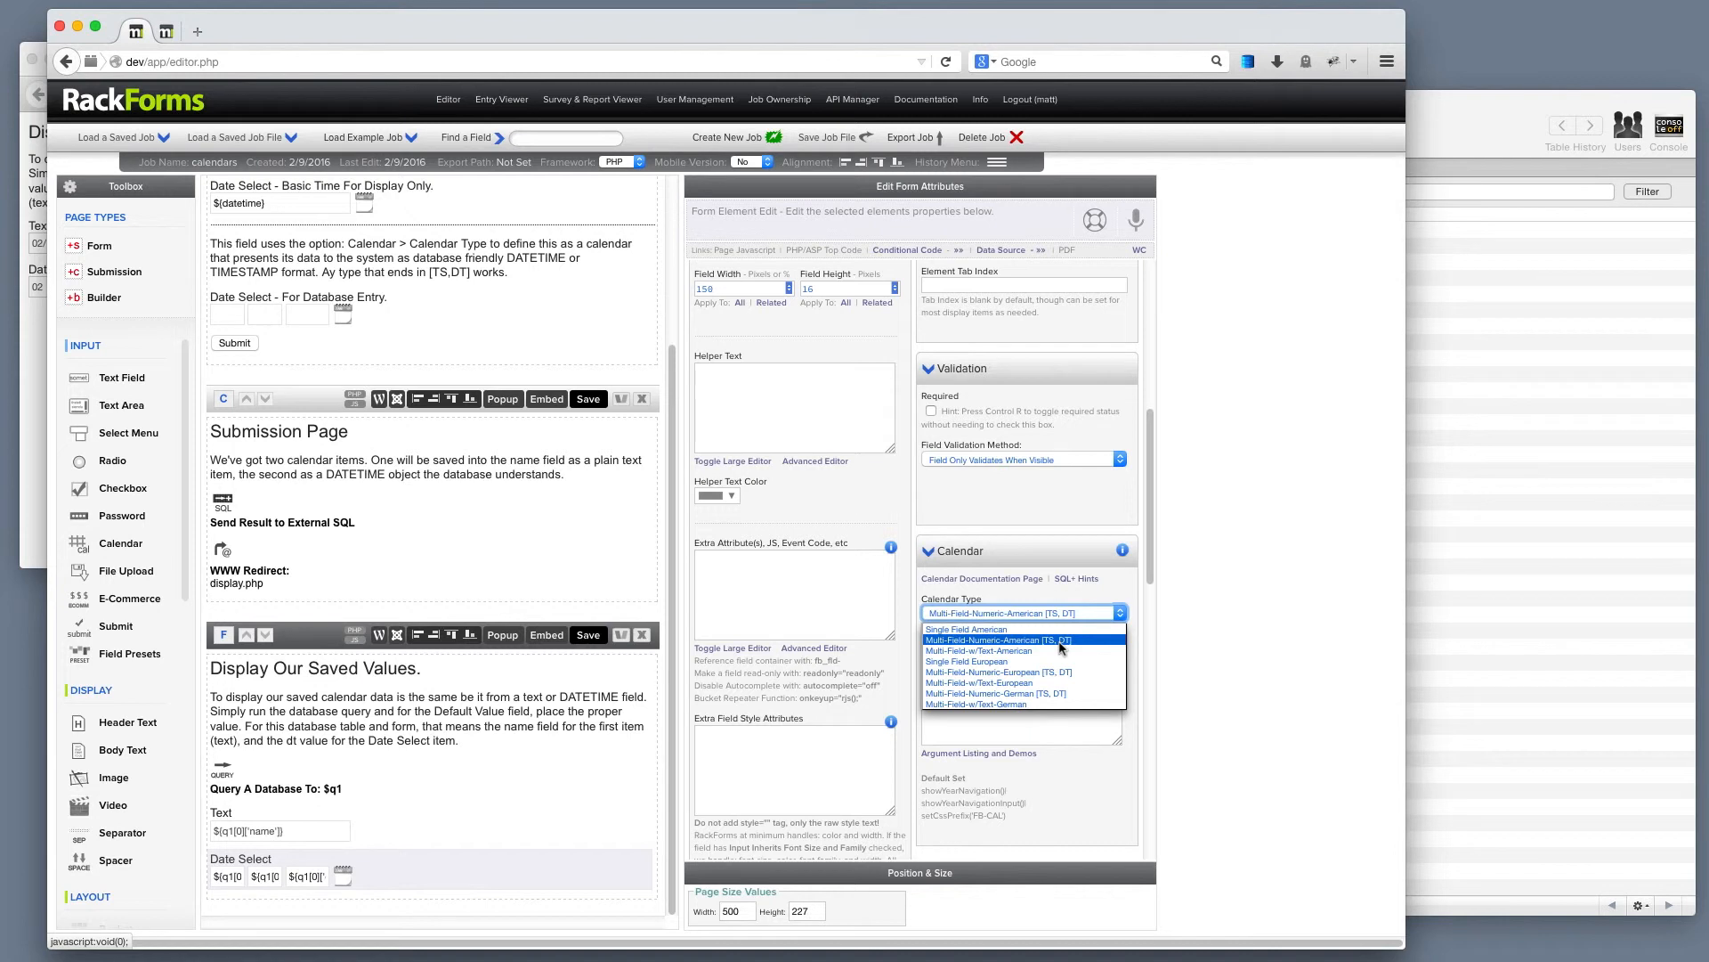
{"action": "left_click", "coordinate": [564, 817]}
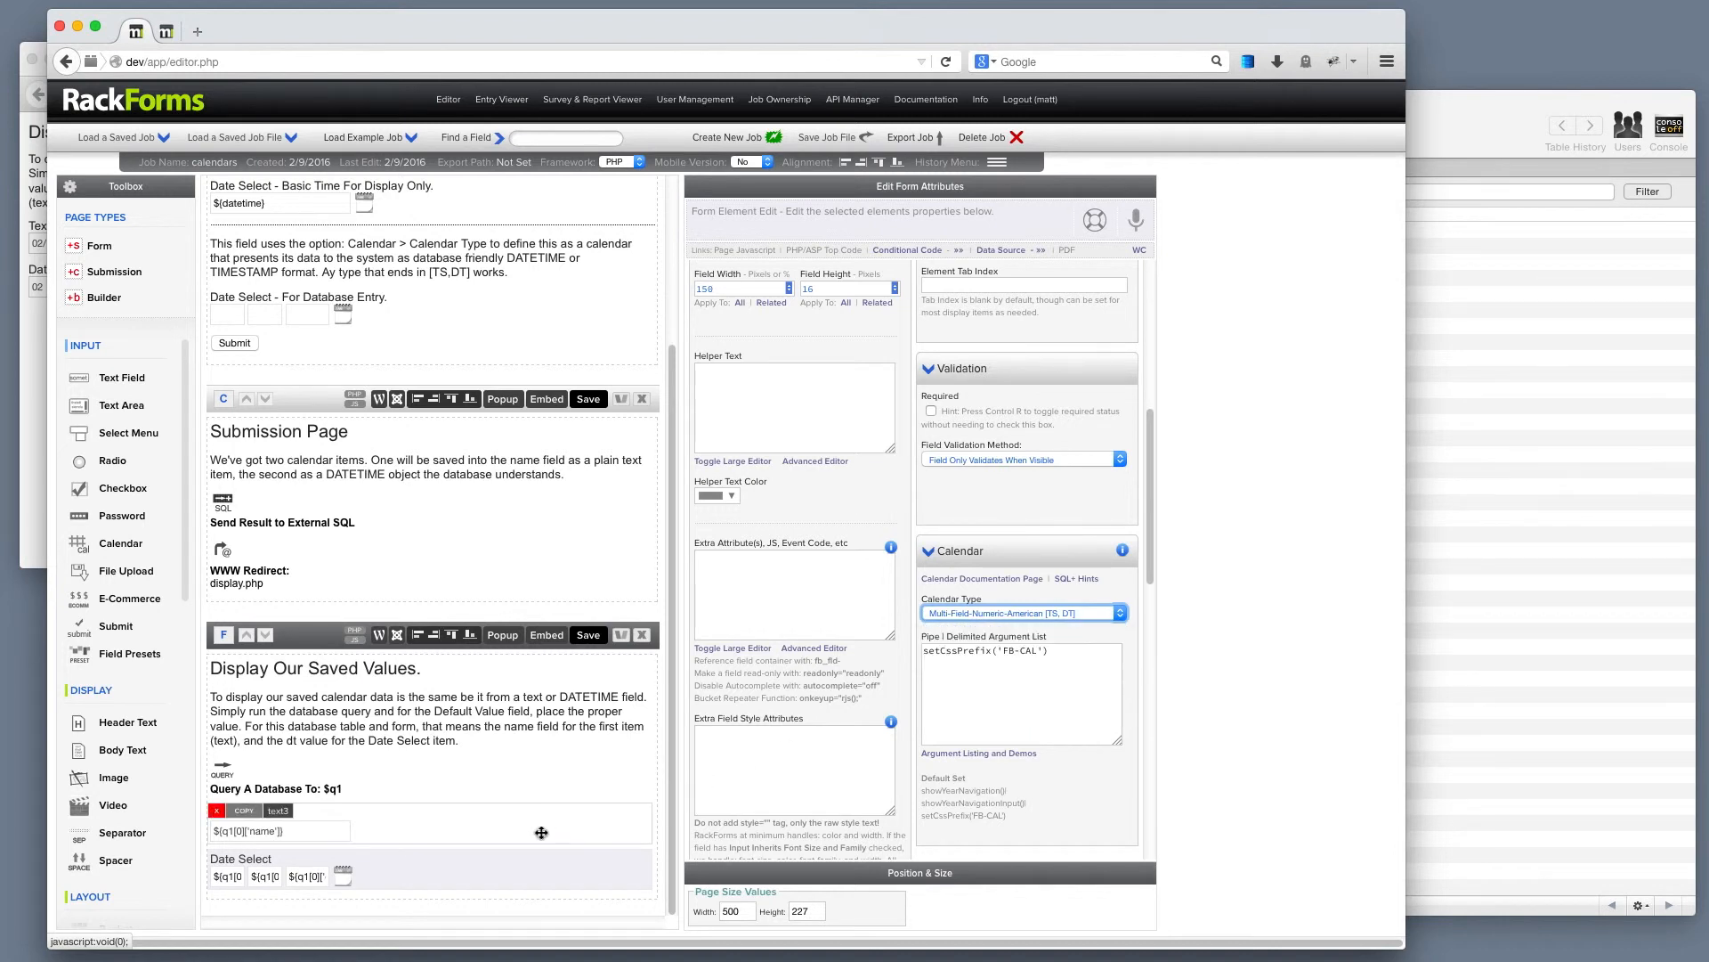
Step: Save the Display Our Saved Values page, review the Date Select fields in its form output and close the output window
{"action": "left_click", "coordinate": [593, 636]}
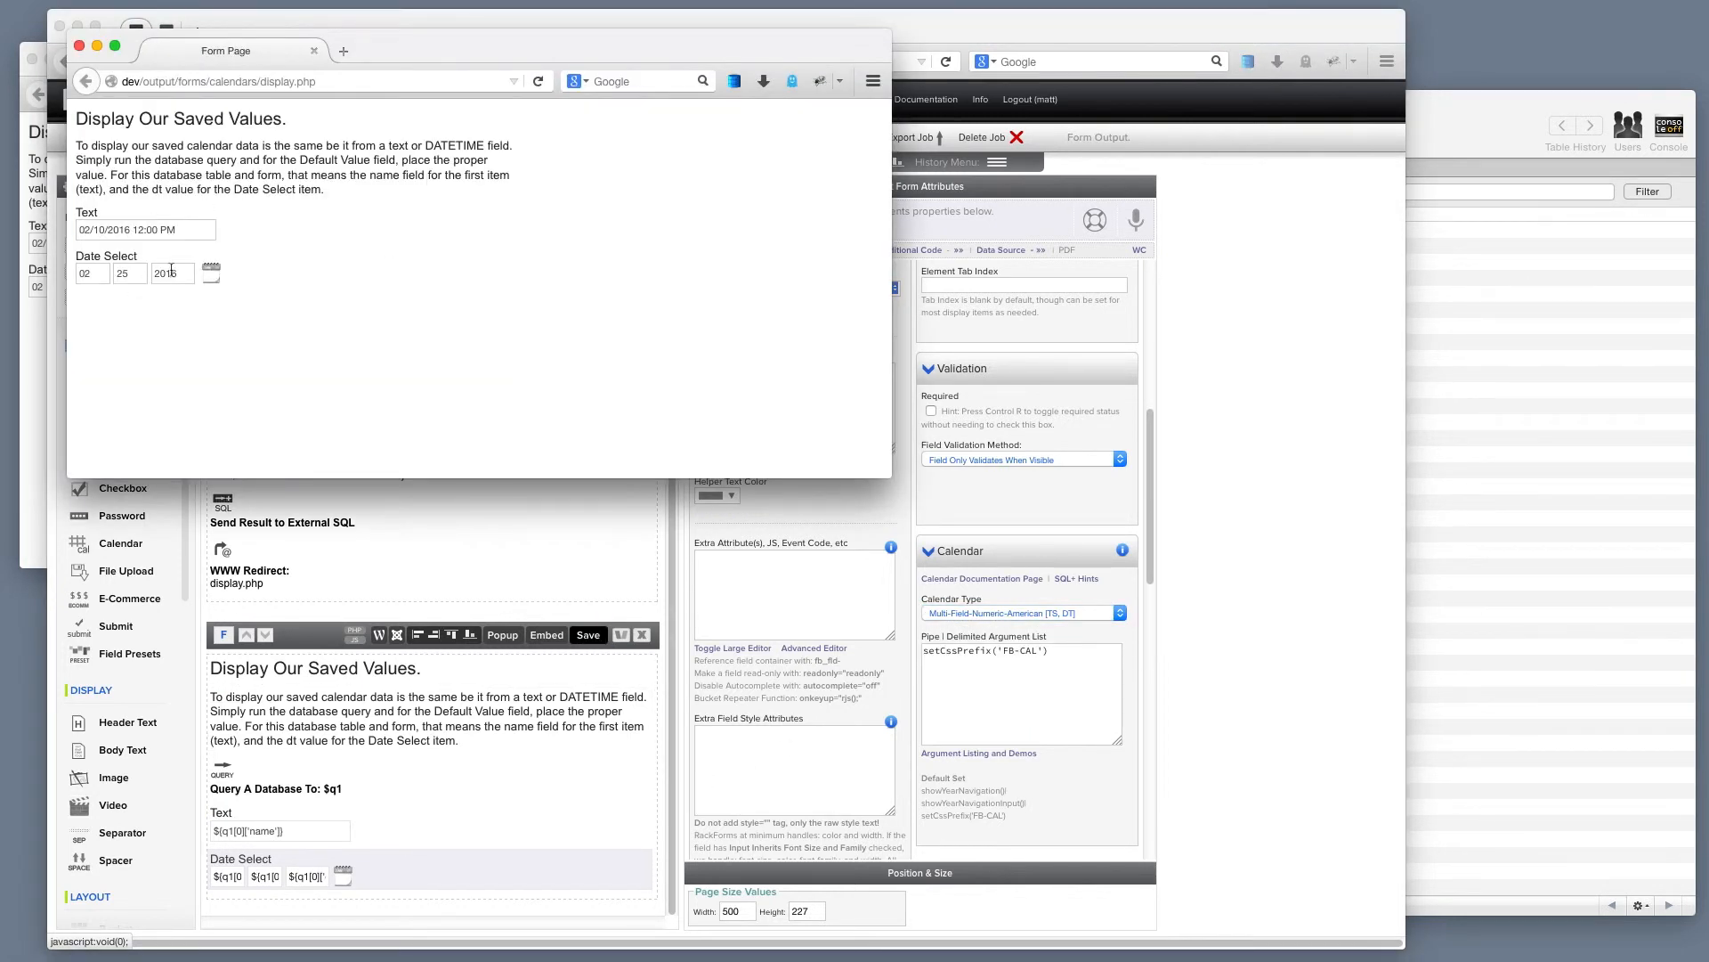
{"action": "left_click_drag", "start_coordinate": [180, 274], "coordinate": [73, 274]}
{"action": "left_click", "coordinate": [78, 45]}
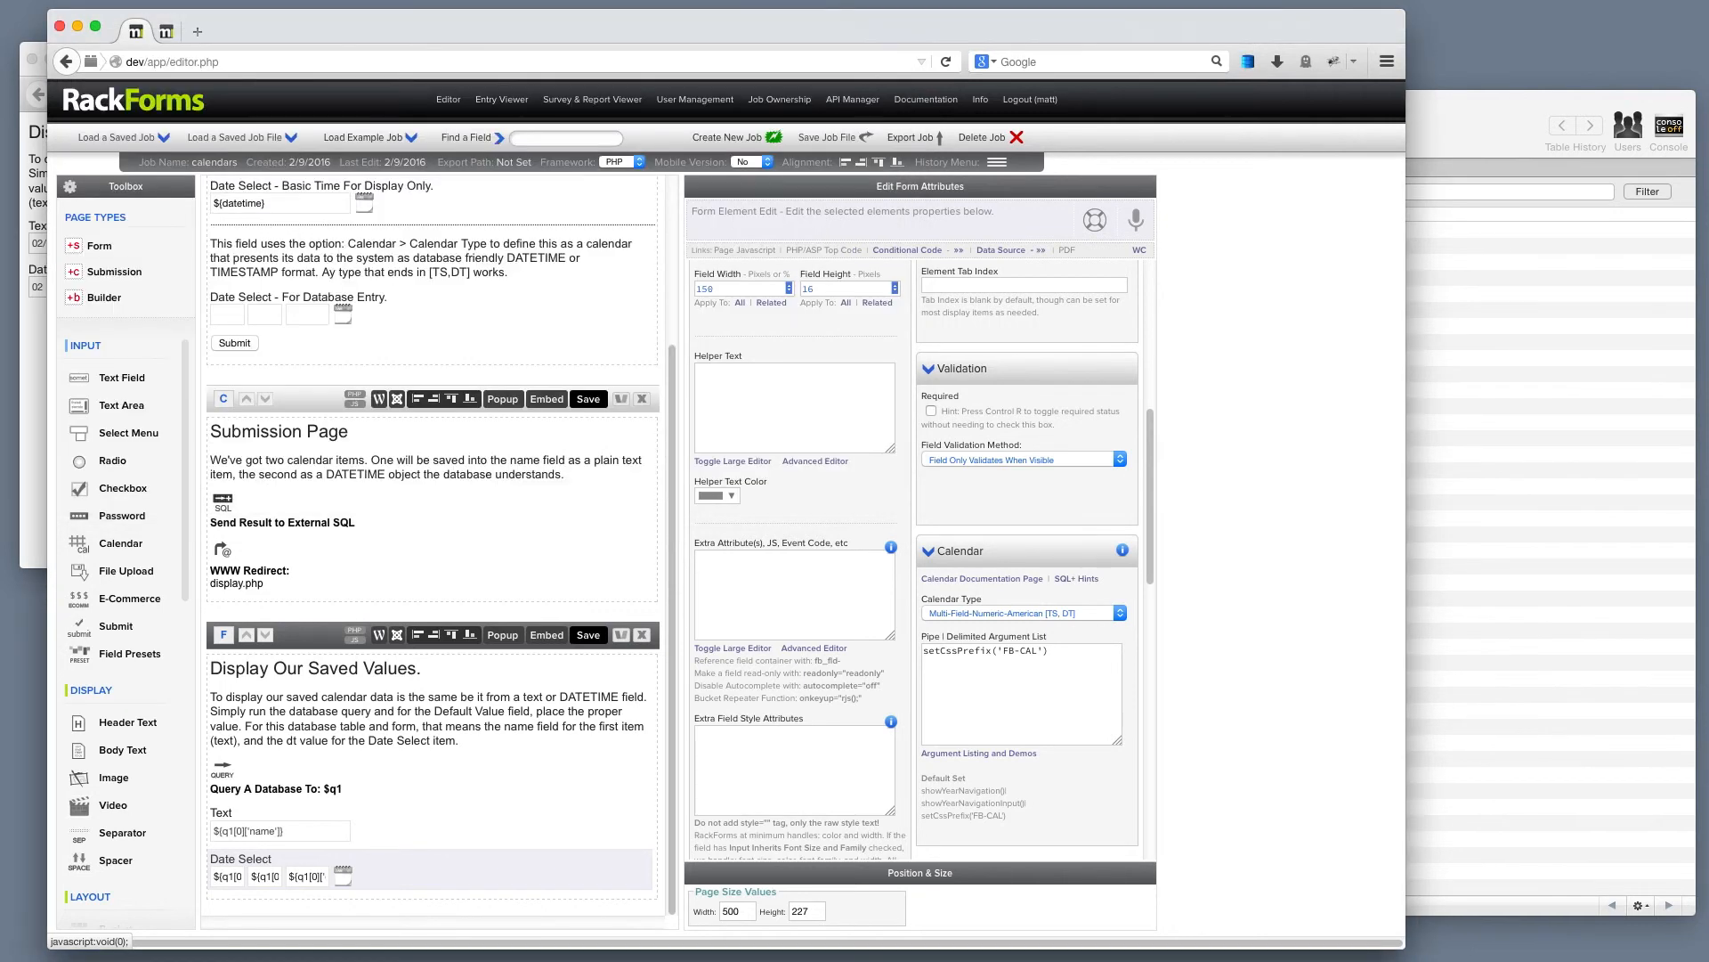
{"action": "left_click", "coordinate": [1689, 0]}
{"action": "left_click", "coordinate": [1698, 1]}
Step: Browse the list of example jobs through the Builder category and close it without loading a job
{"action": "scroll", "coordinate": [493, 535], "scroll_direction": "up", "scroll_amount": 5}
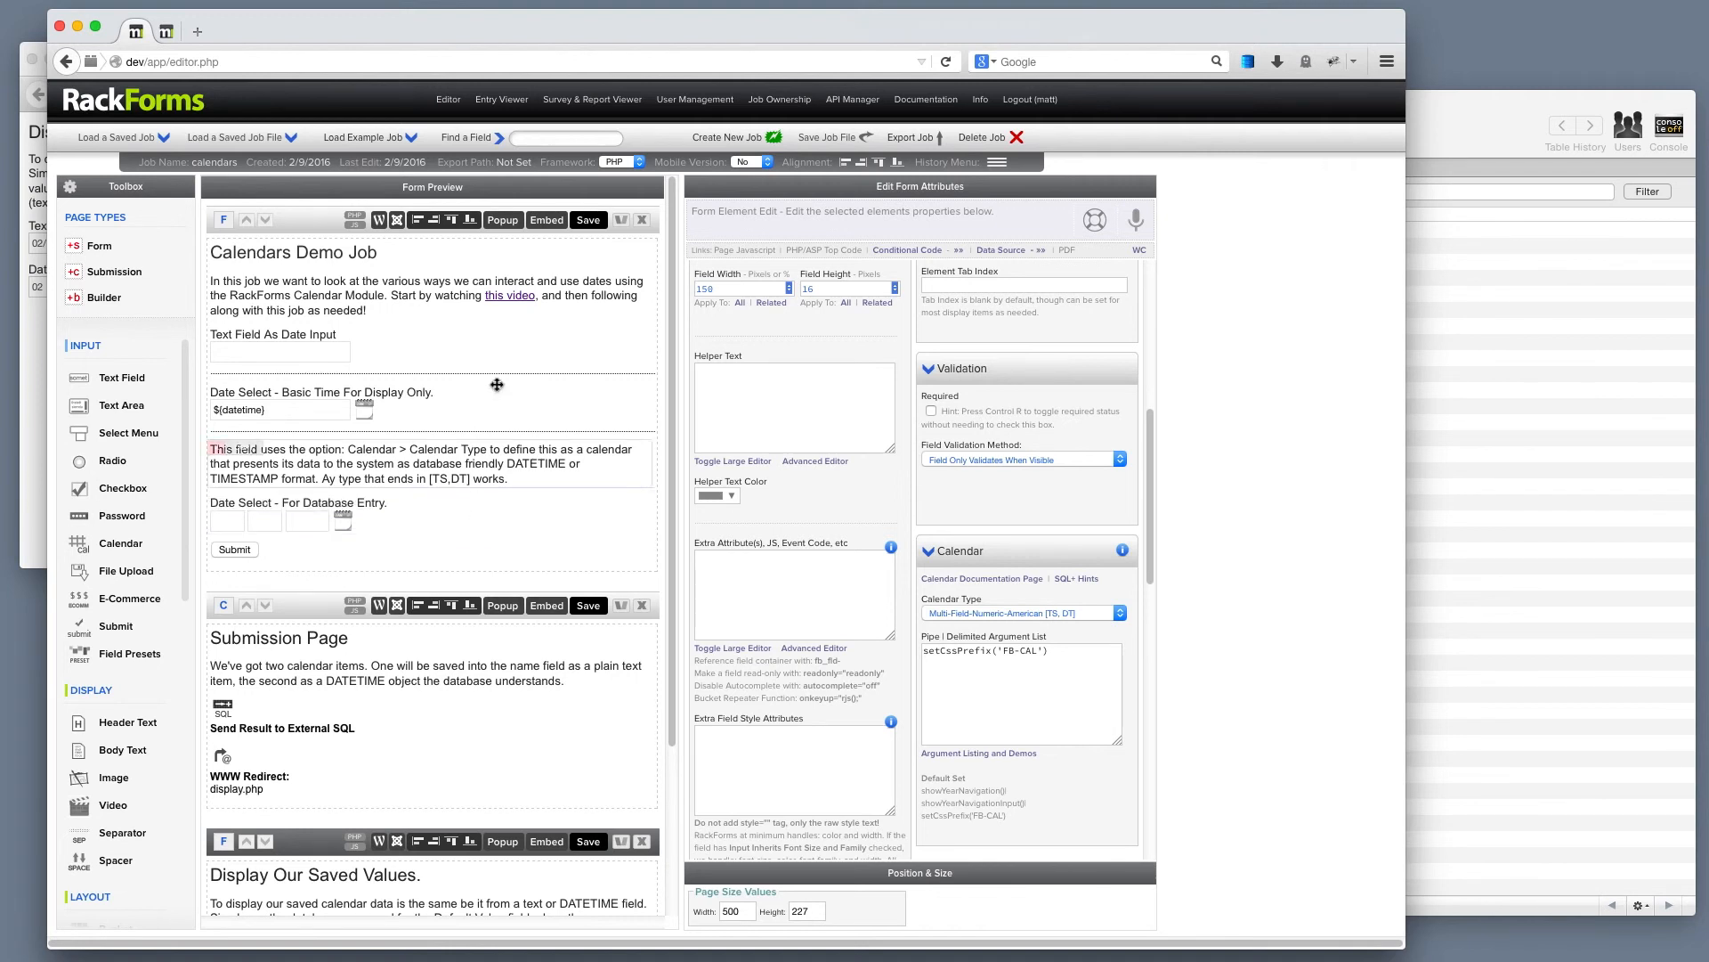
{"action": "left_click", "coordinate": [379, 137]}
{"action": "scroll", "coordinate": [559, 286], "scroll_direction": "down", "scroll_amount": 10}
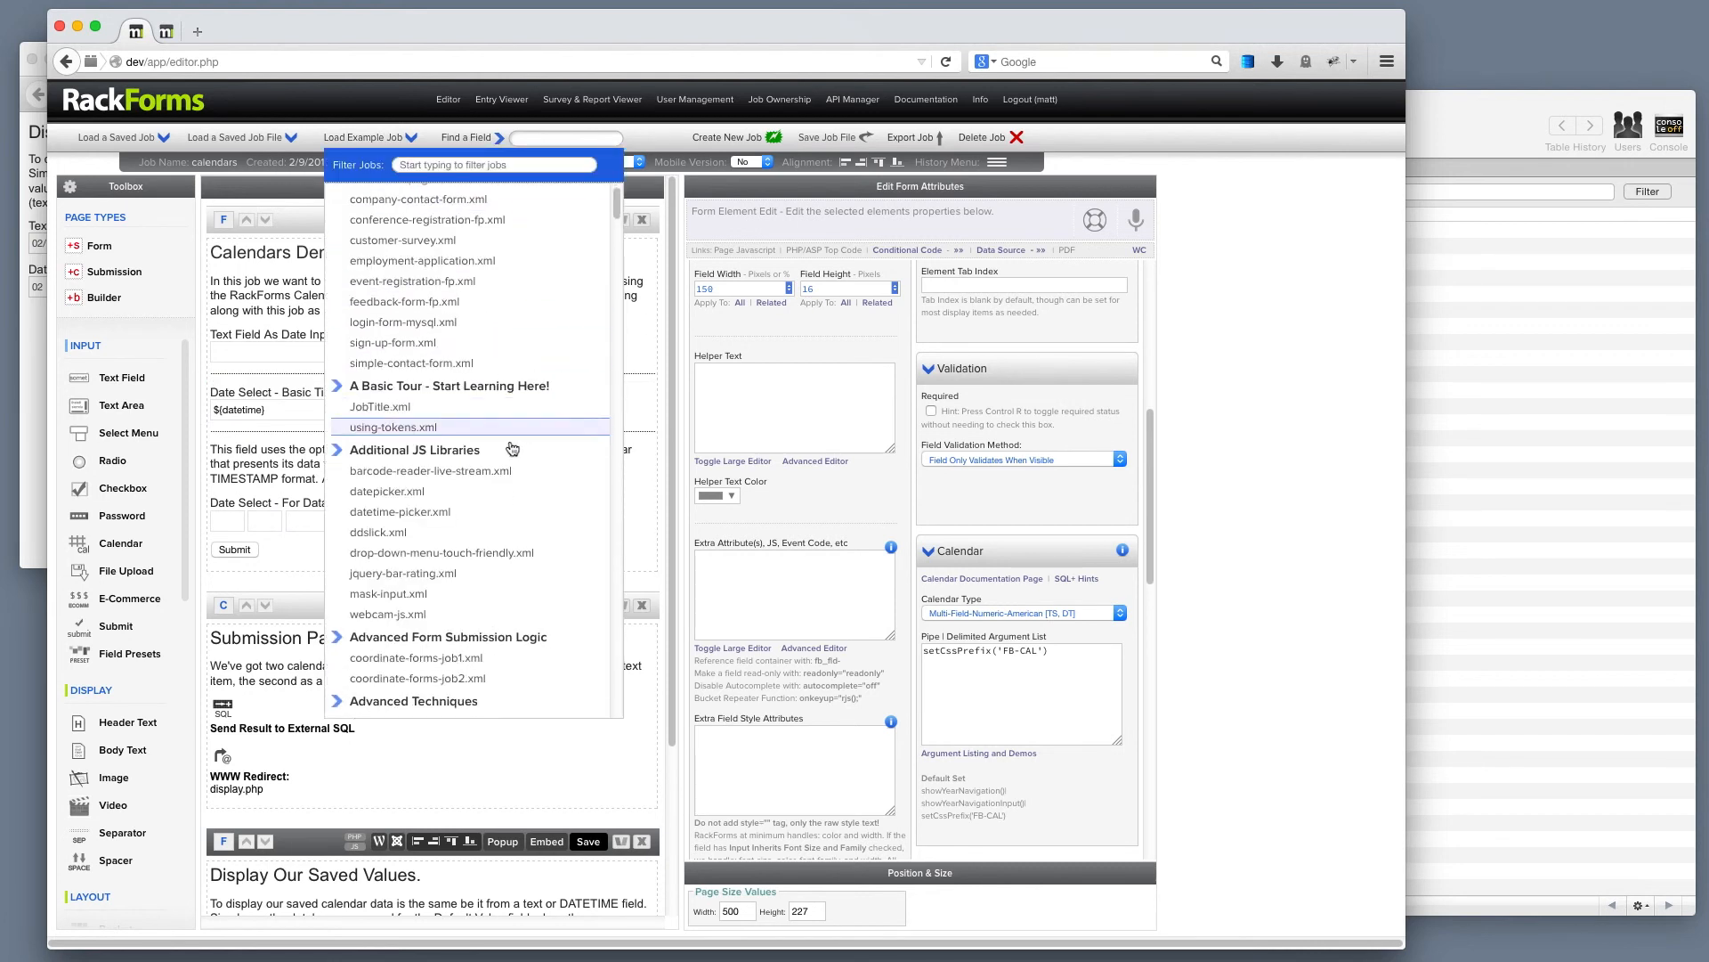
{"action": "scroll", "coordinate": [510, 456], "scroll_direction": "down", "scroll_amount": 8}
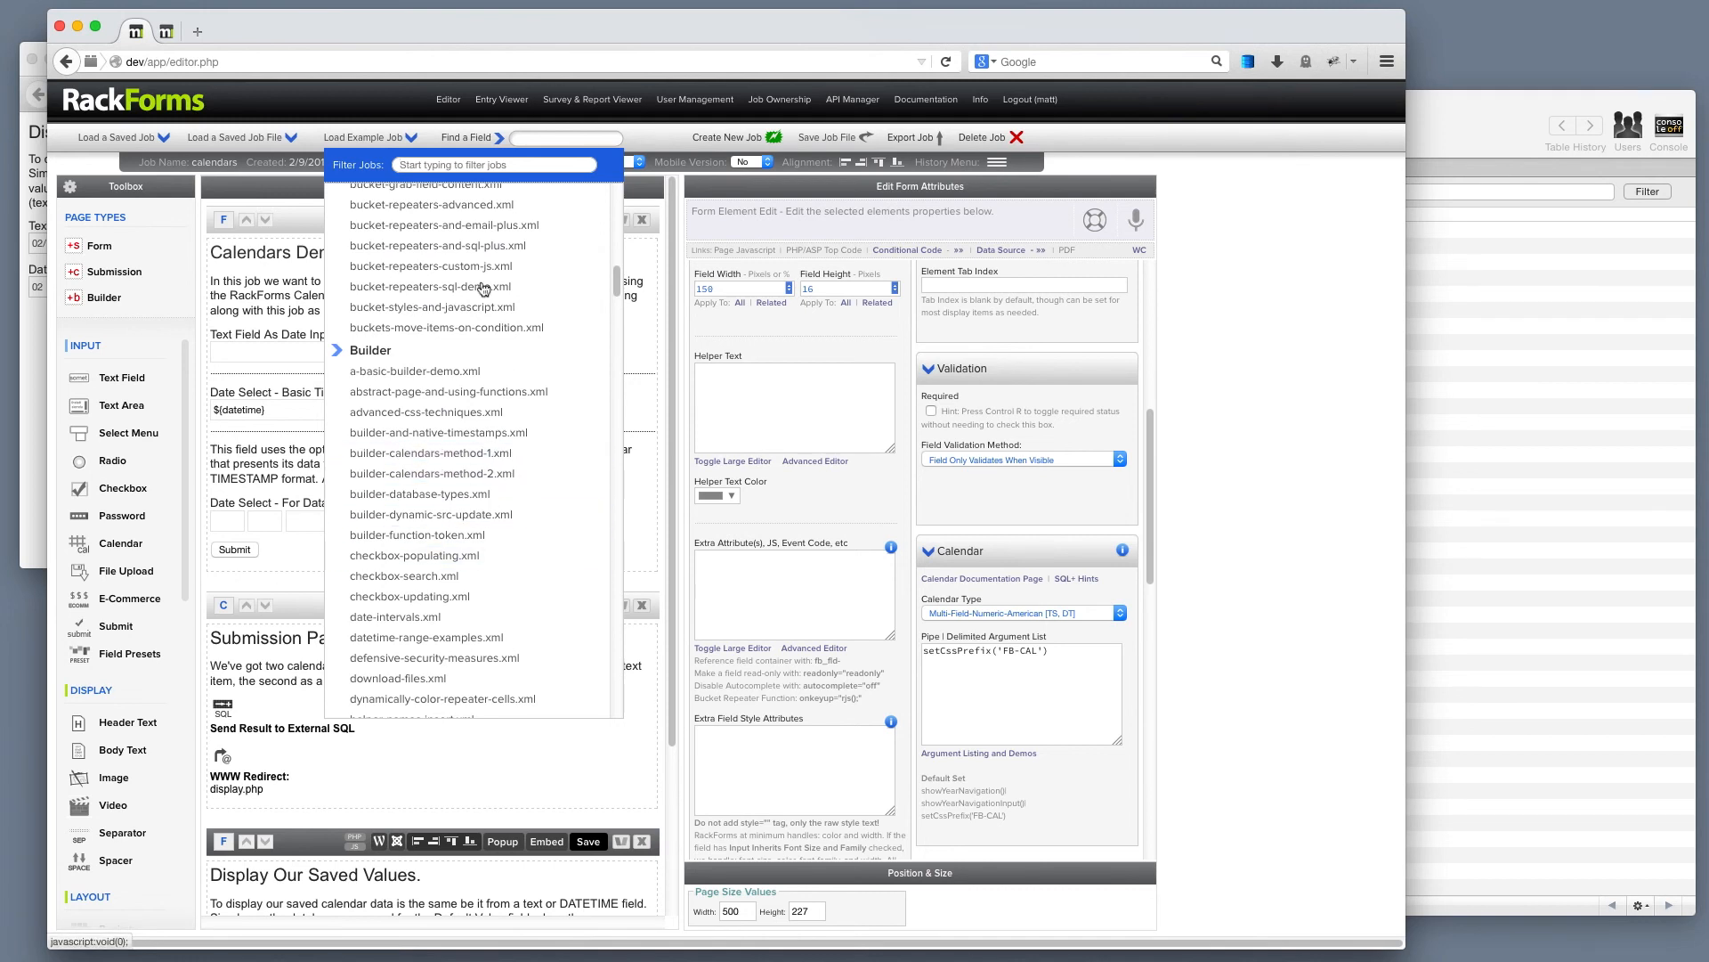
{"action": "left_click", "coordinate": [373, 140]}
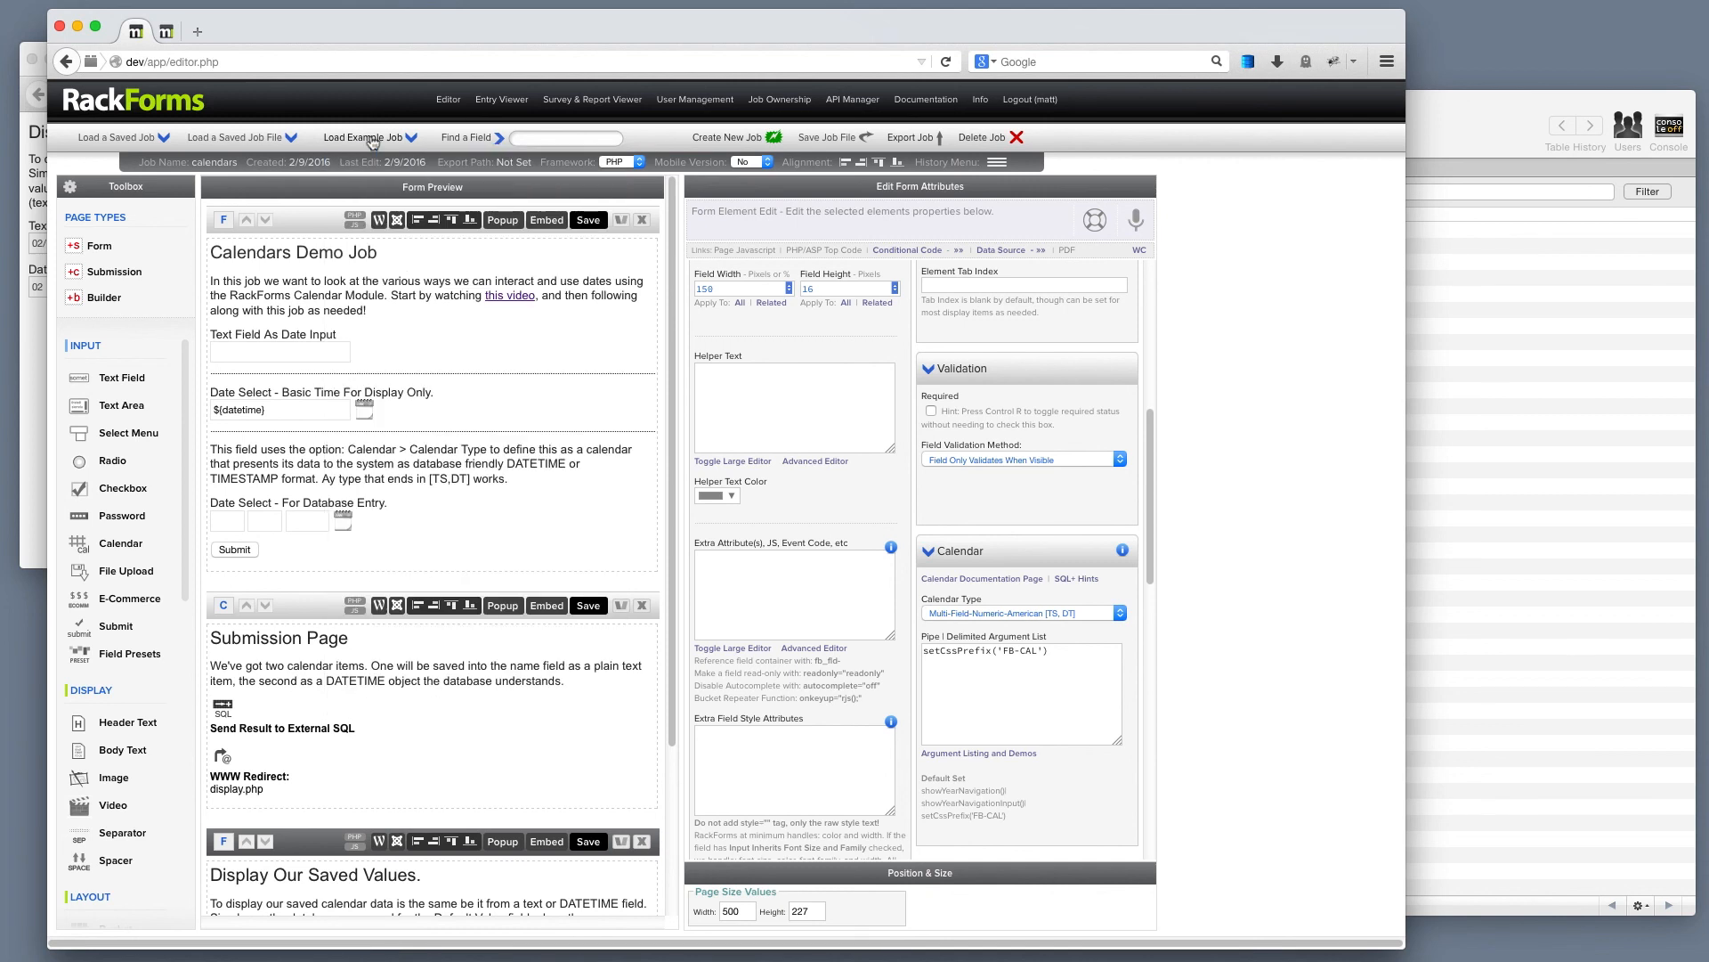